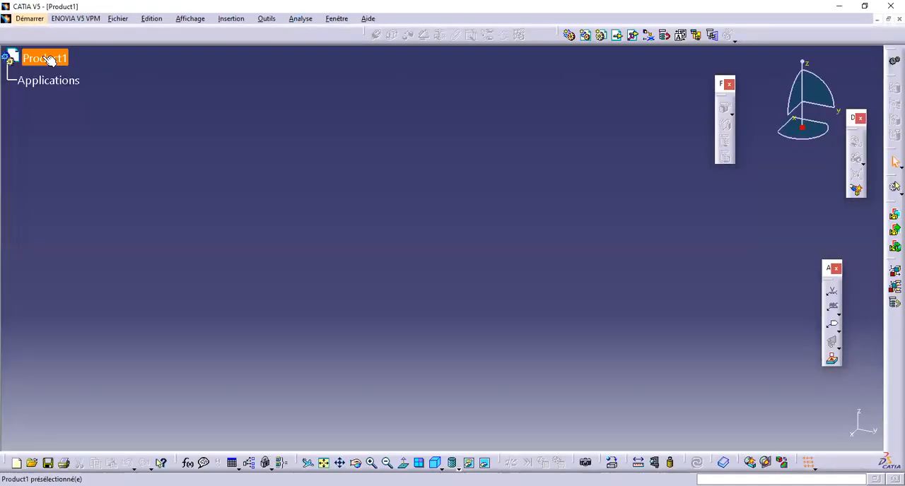
Step: Insert four new parts into Product1, keeping the default origin for each additional part
click(48, 61)
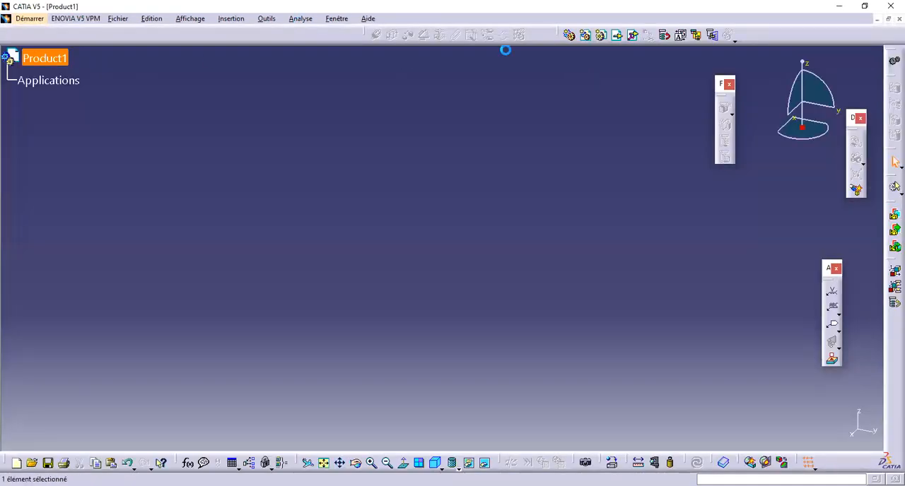
click(601, 35)
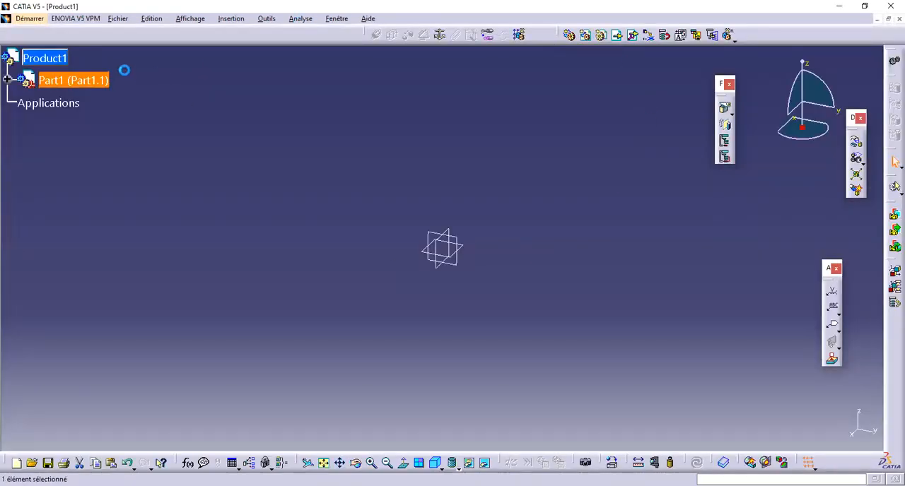
click(600, 35)
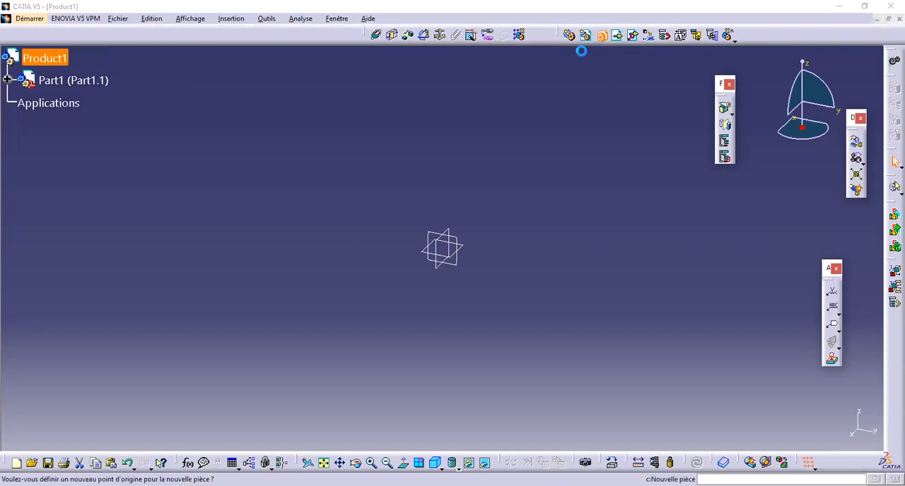
click(483, 295)
click(40, 60)
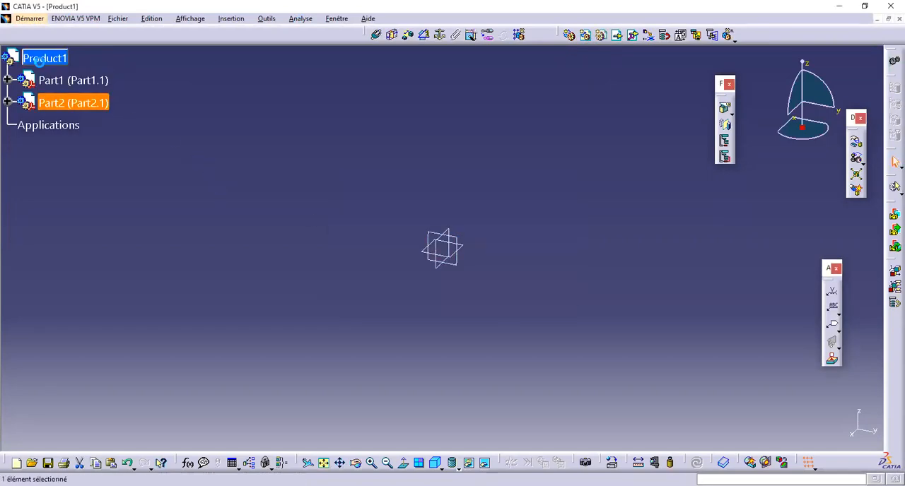
click(599, 36)
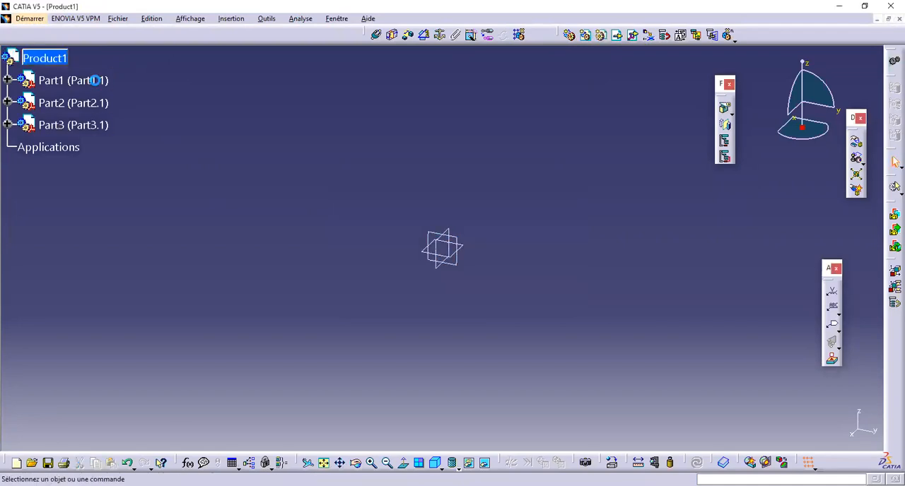
click(51, 60)
click(600, 35)
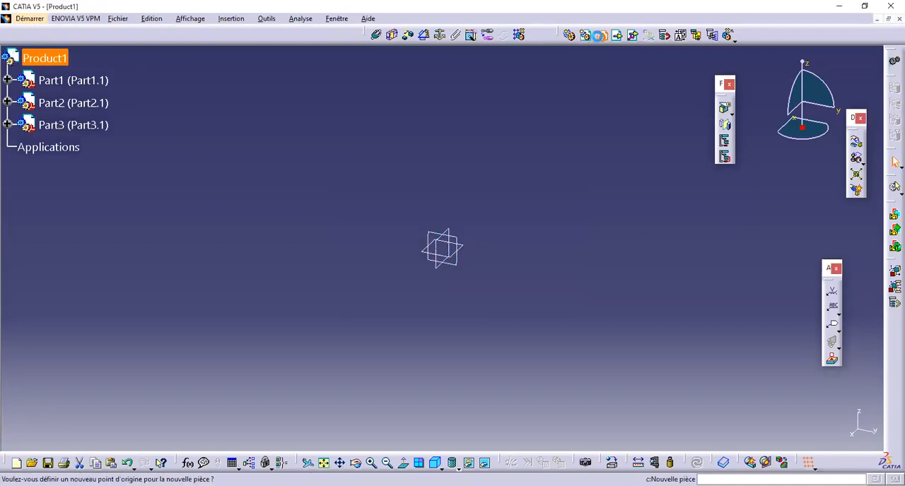
click(498, 296)
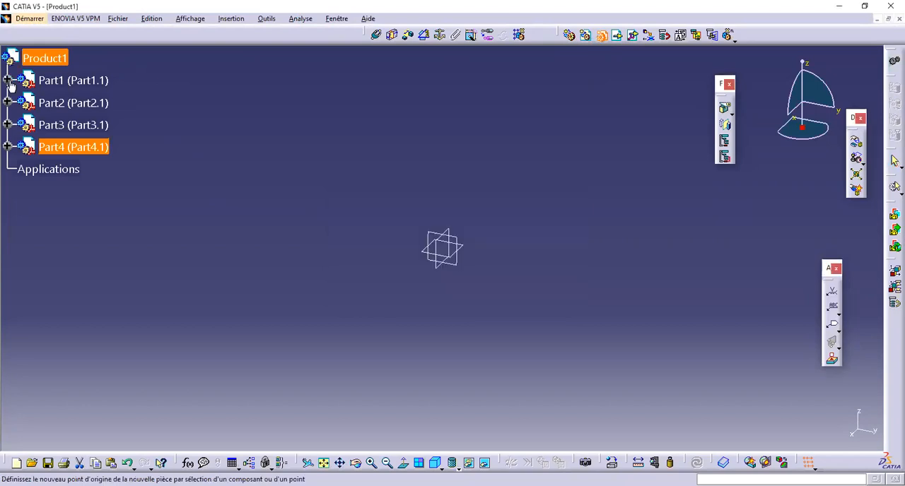
Step: Expand Part1 in the tree and open its main body for editing
click(8, 80)
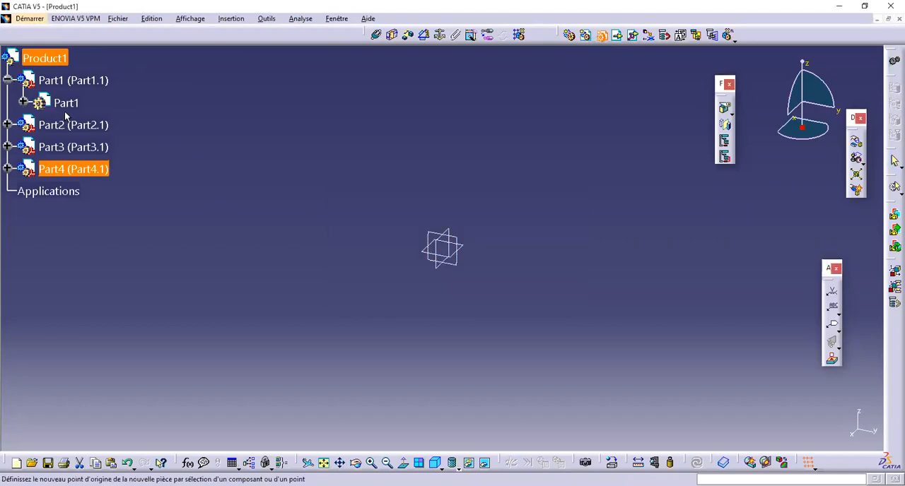
click(24, 103)
double_click(101, 192)
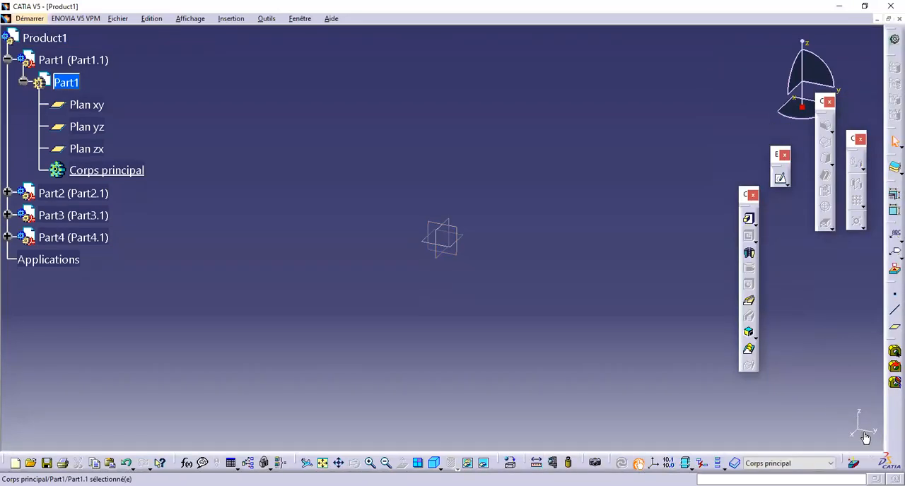
middle_drag(552, 231, 499, 262)
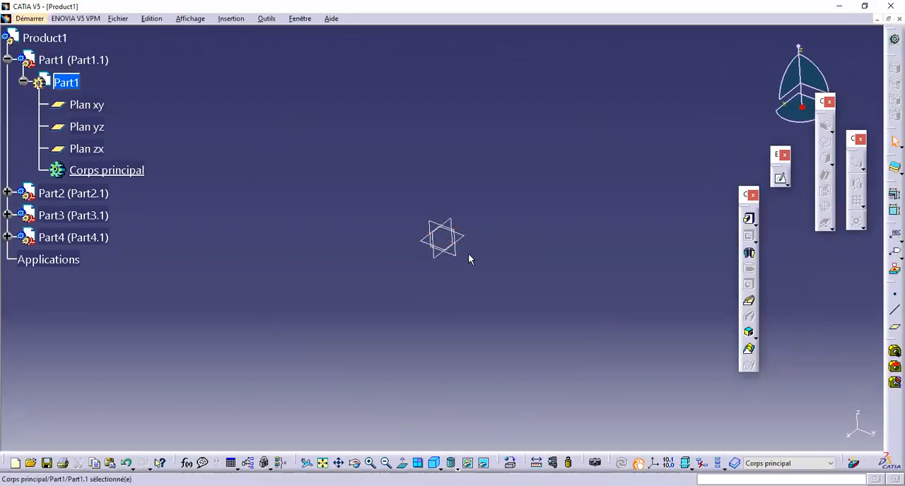
Step: Sketch two concentric circles centred on the origin on Part1's xy plane and finish the sketch
click(73, 102)
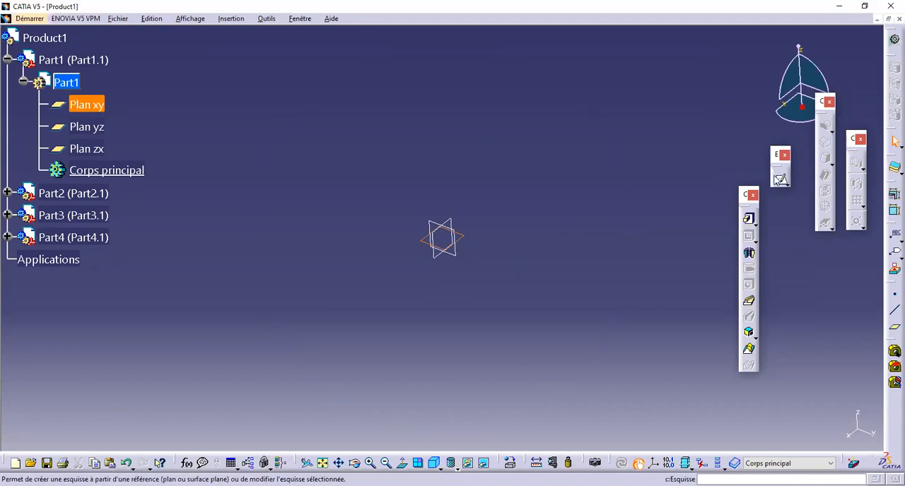
click(780, 179)
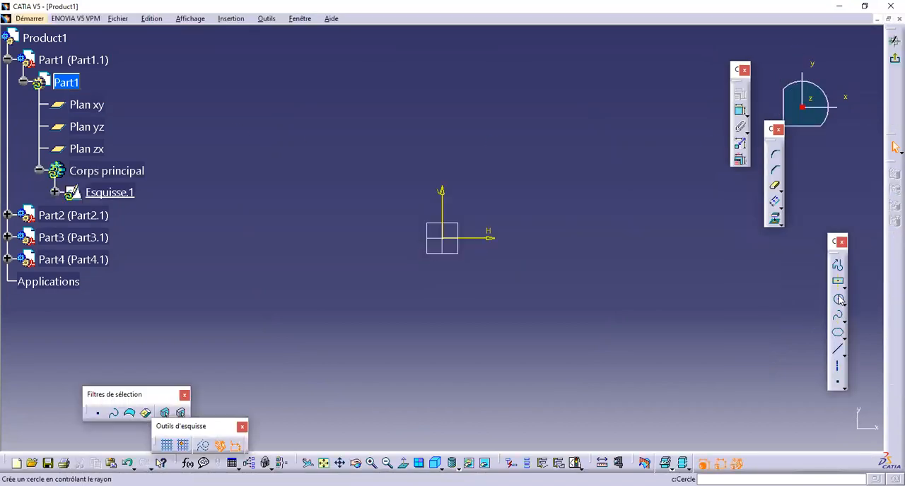
click(839, 301)
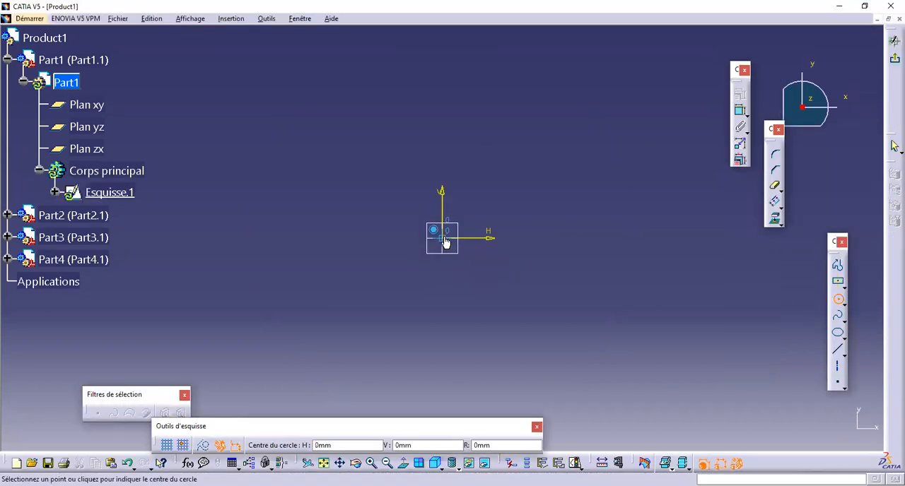
click(442, 238)
click(537, 209)
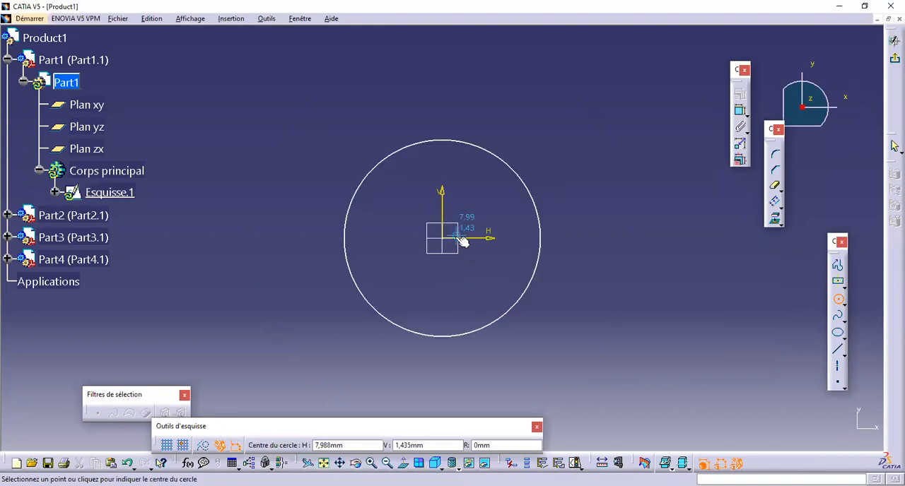
click(440, 240)
click(513, 210)
click(895, 60)
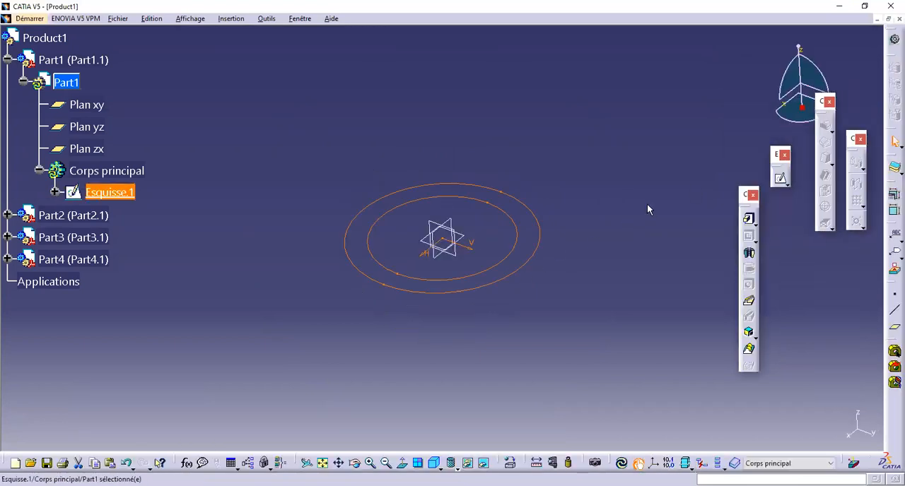
Step: Extrude the two-circle sketch upward into a tall hollow cylinder
click(749, 220)
drag(463, 197, 498, 86)
click(592, 273)
middle_drag(515, 164, 482, 285)
middle_drag(447, 194, 447, 247)
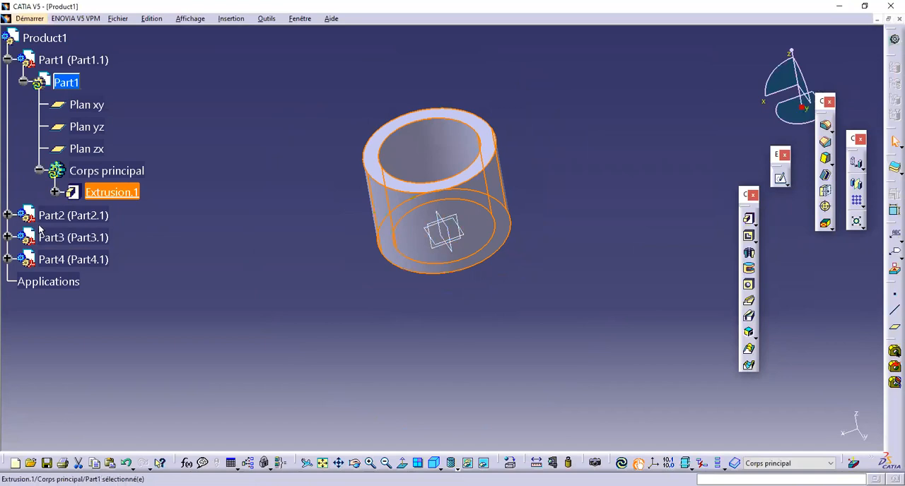
Step: Expand Part2 in the tree and open its main body for editing
click(8, 215)
click(24, 238)
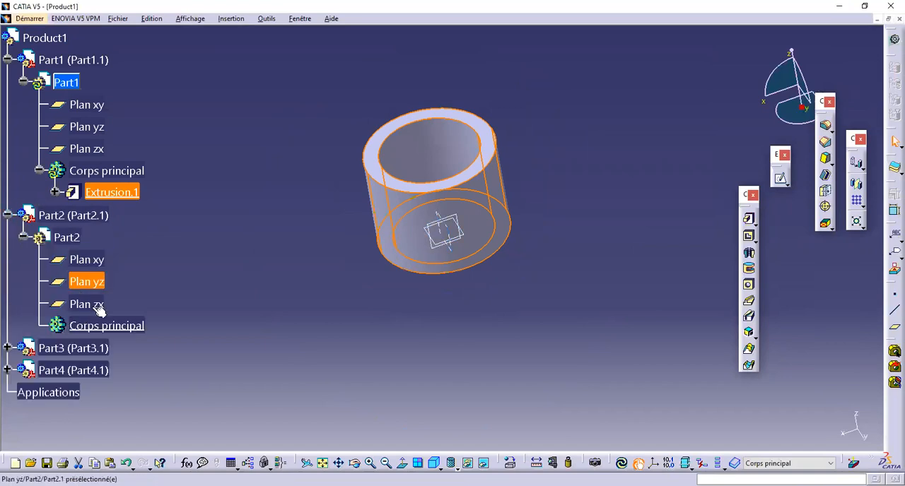
click(93, 326)
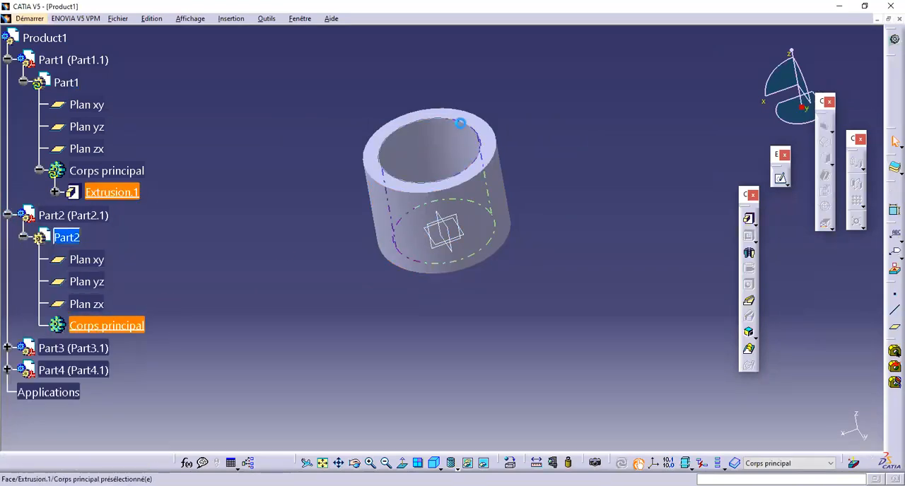
Step: Sketch on the hollow cylinder's top face, projecting its inner circular edge into Part2, and finish the sketch
middle_drag(461, 123, 479, 134)
click(473, 125)
click(780, 178)
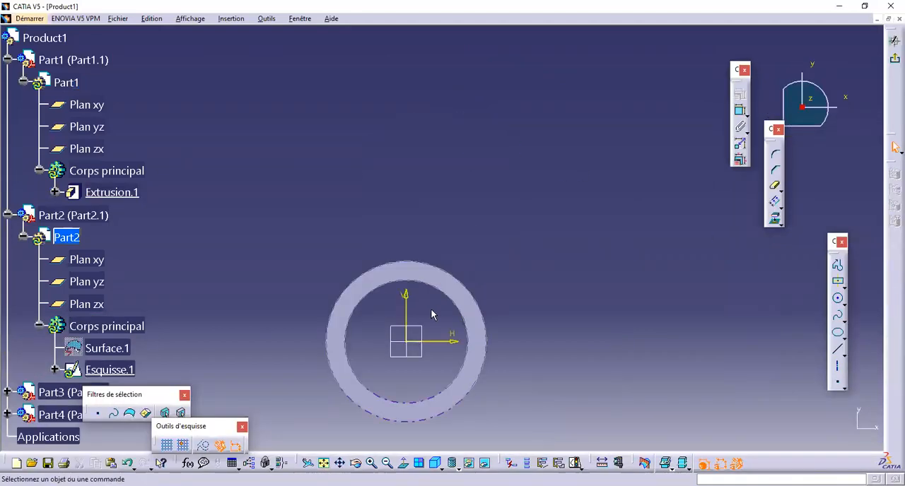
click(439, 297)
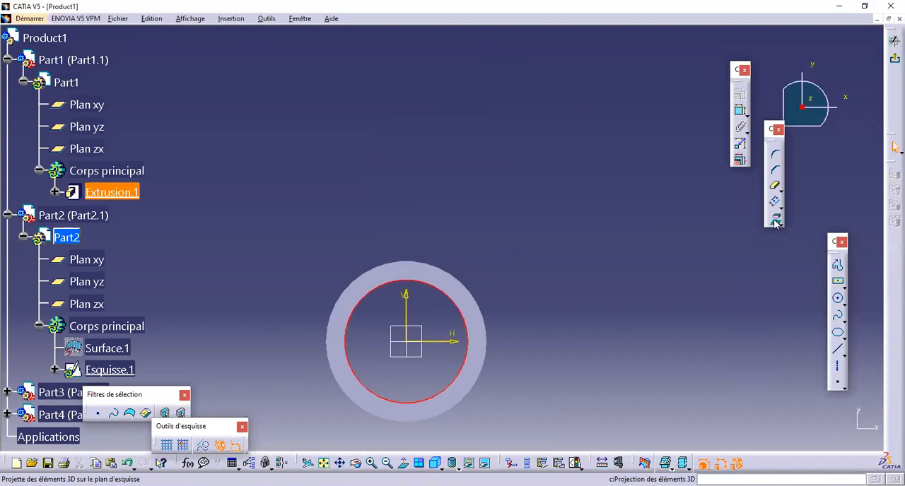
click(775, 224)
mouse_move(481, 162)
middle_down()
mouse_move(469, 188)
mouse_move(491, 123)
mouse_move(499, 245)
mouse_move(510, 195)
middle_up()
click(895, 59)
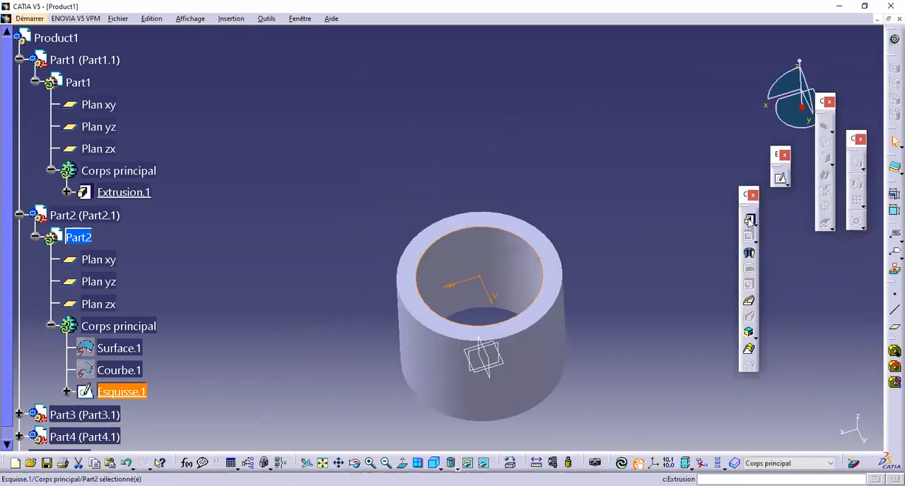
Step: Extrude the projected circle 25 mm above the top face, stretching the second limit down to about the hollow cylinder's bottom
click(749, 222)
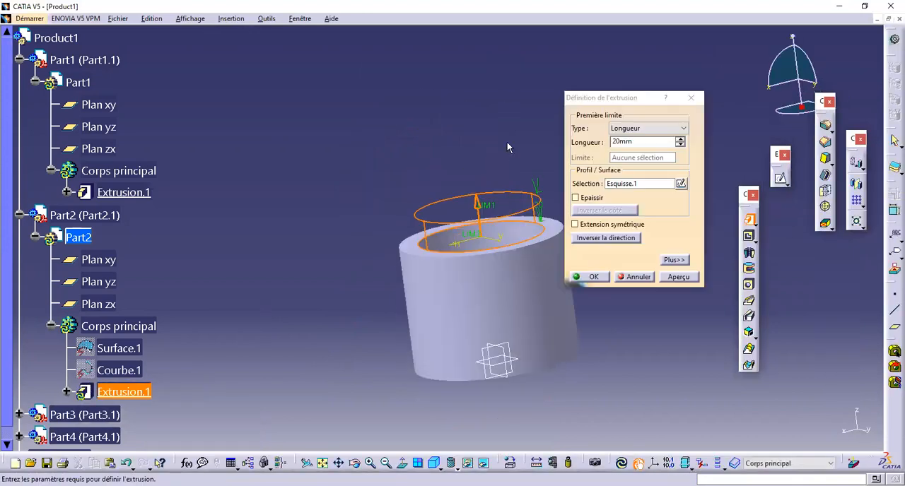
double_click(645, 140)
text(25)
middle_drag(462, 152, 467, 163)
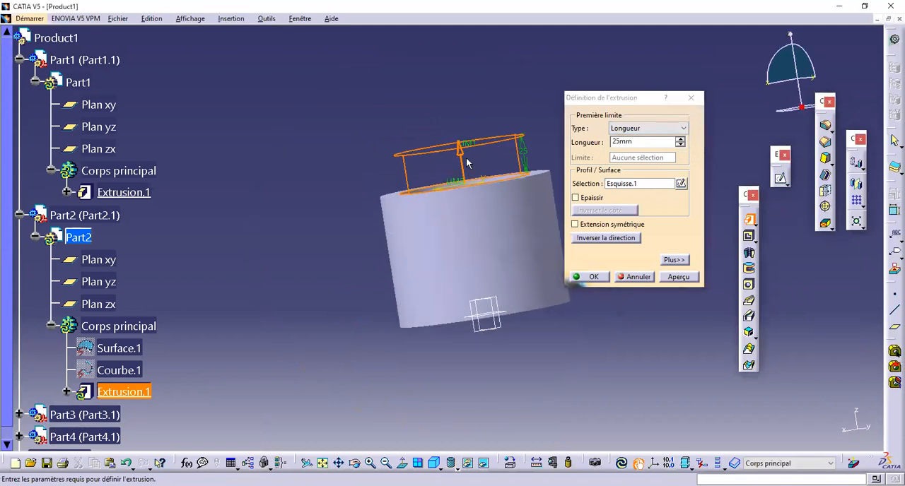
middle_drag(466, 228, 374, 108)
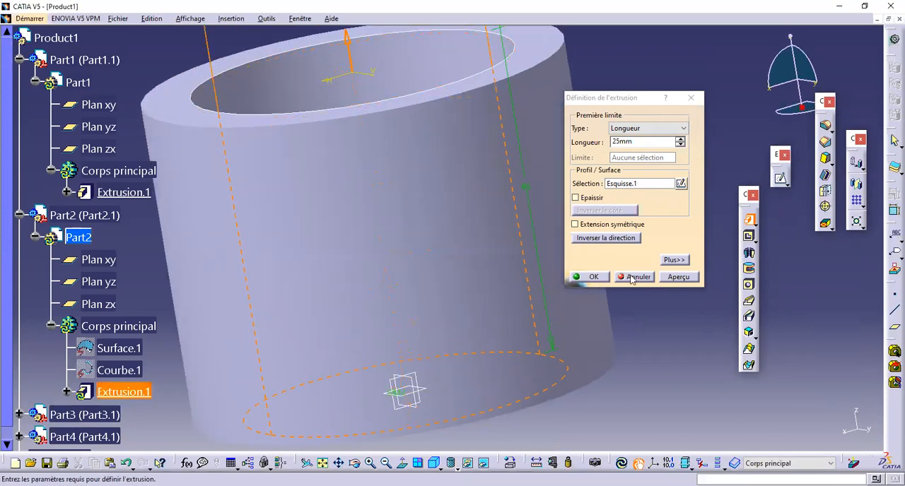
mouse_move(558, 185)
middle_down()
mouse_move(564, 206)
mouse_move(558, 198)
middle_up()
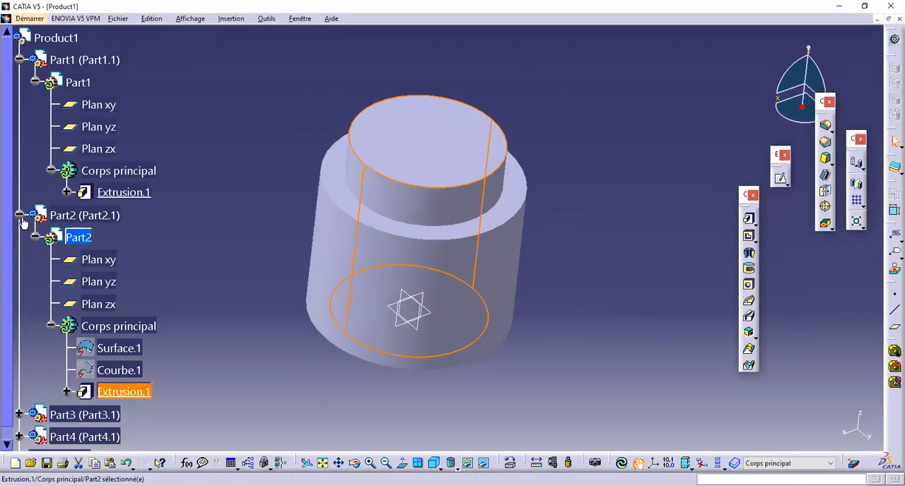
Step: Sketch two concentric circles on Part2's yz plane, centred on the vertical axis about 99 mm above the origin
middle_drag(511, 224, 424, 289)
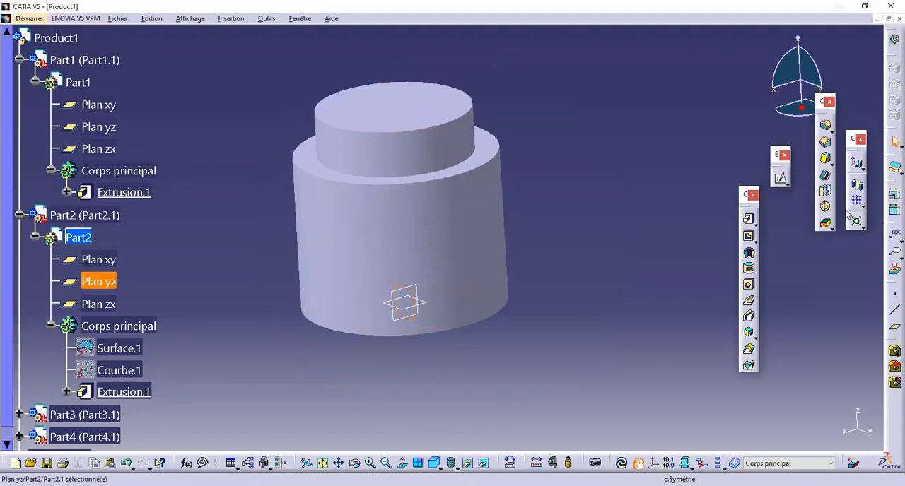
click(781, 180)
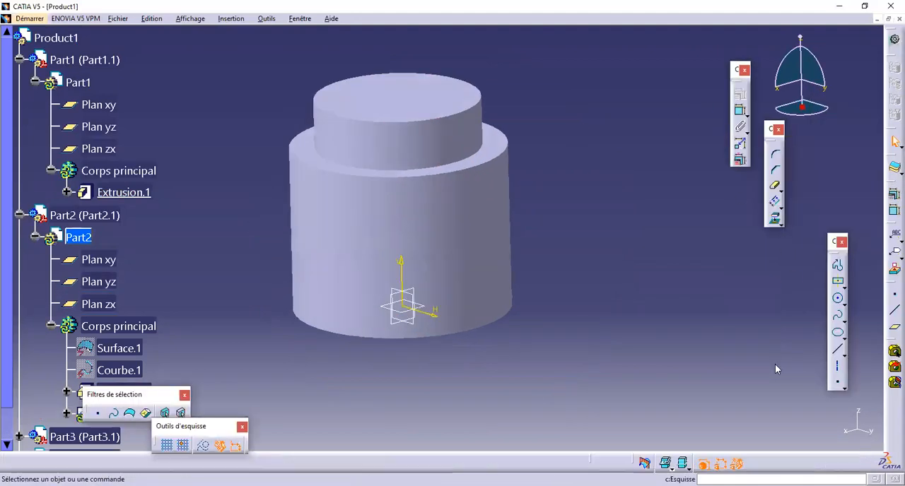
click(839, 301)
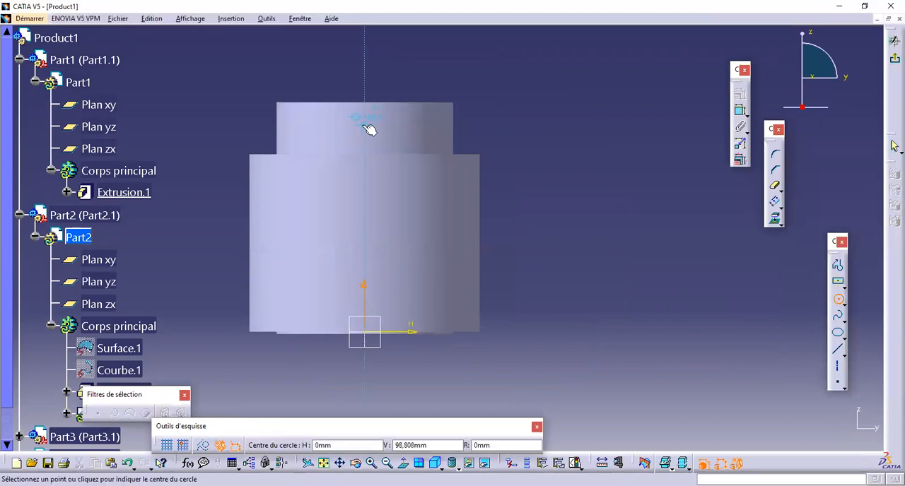
click(366, 126)
click(386, 115)
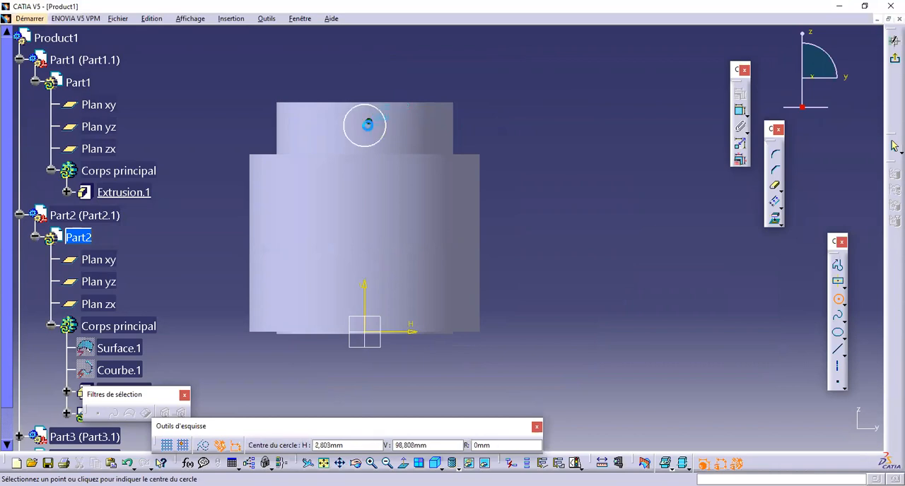
click(366, 123)
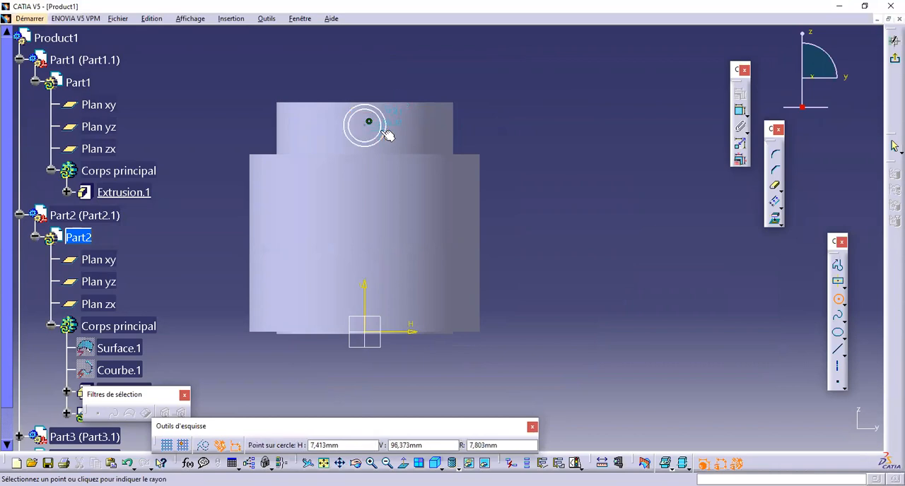
click(375, 129)
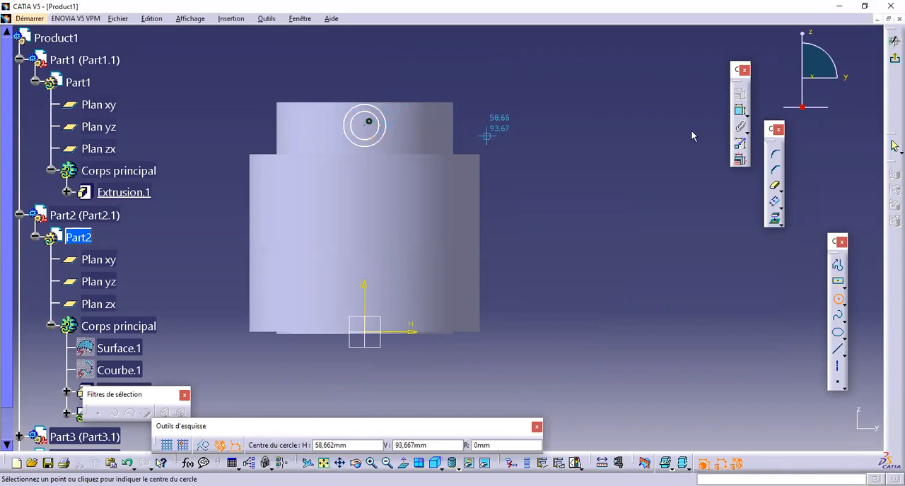
Step: Dimension the vertical distance between the circles' centre and the outer cylinder's top edge
click(741, 112)
click(369, 125)
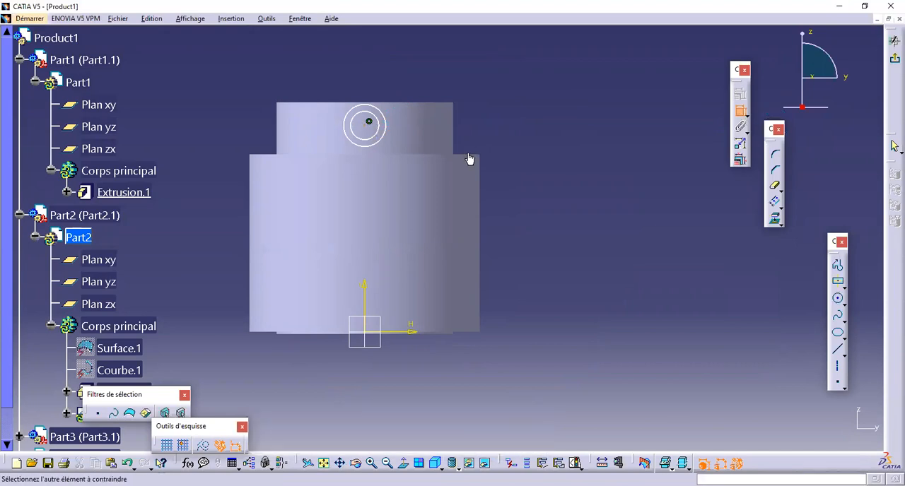
click(464, 153)
click(564, 79)
text(12.5)
key(Return)
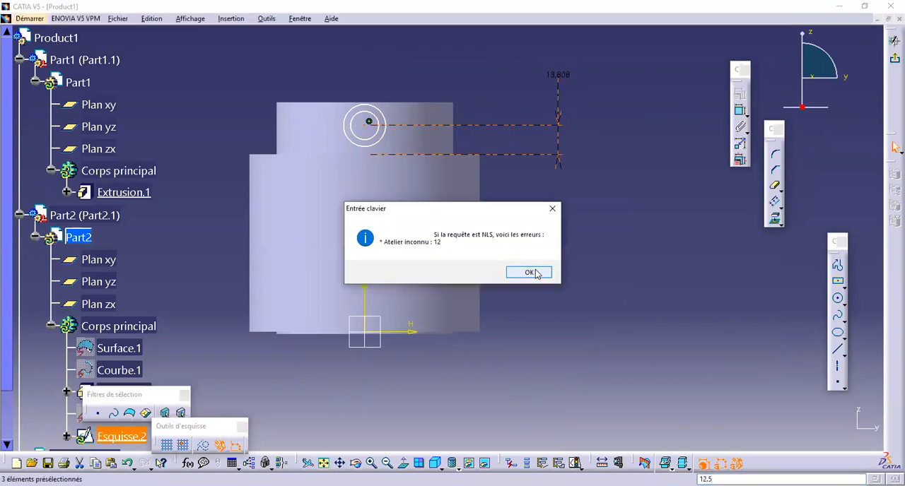
key(Return)
Step: Set the distance from the circles' centre to the outer cylinder's top edge to 12.5 mm and finish the sketch
double_click(558, 75)
text(12,5mm)
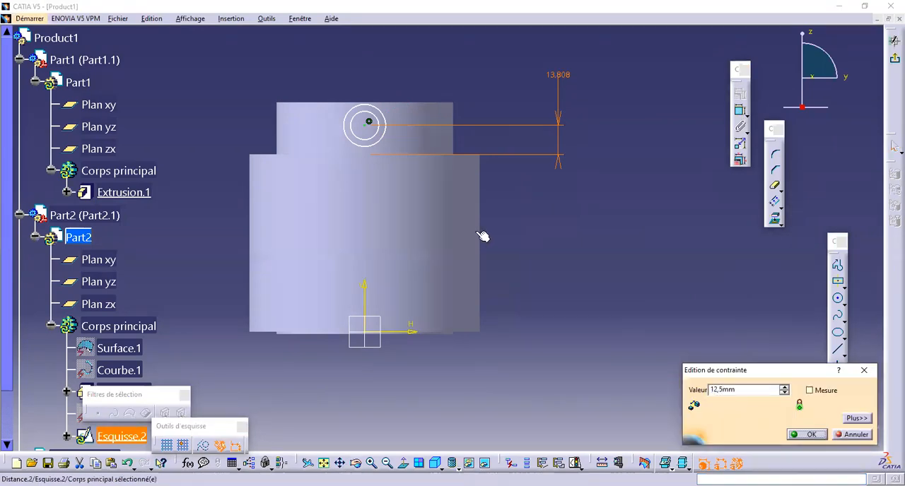
key(Return)
ctrl+middle_drag(557, 254, 639, 305)
scroll(580, 243, up, 1)
mouse_move(596, 229)
ctrl+middle_down()
mouse_move(609, 243)
mouse_move(592, 227)
ctrl+middle_up()
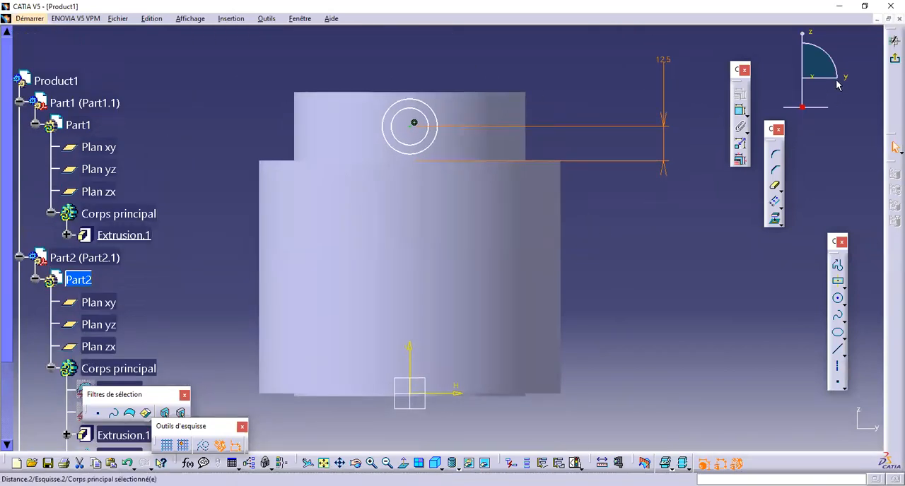
drag(427, 135, 426, 136)
click(893, 61)
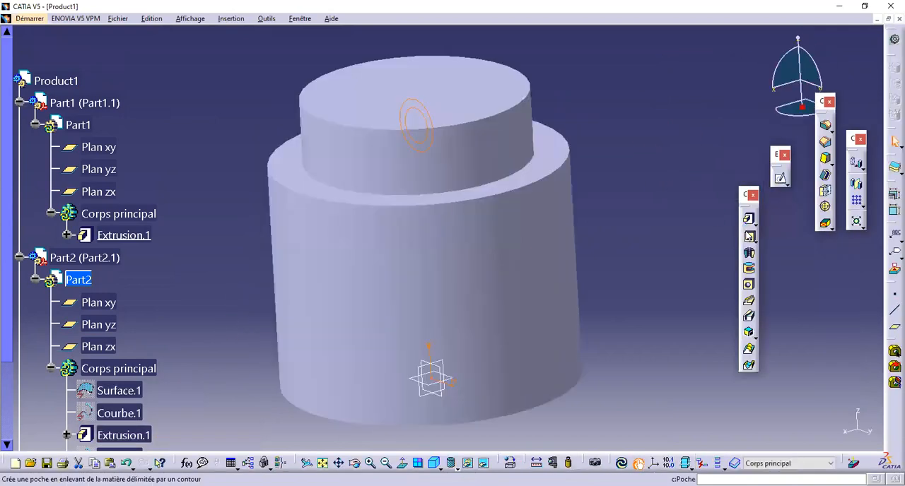
Step: Extrude the concentric-circle sketch sideways out of the inner cylinder, stretching the first limit to 139 mm
click(751, 222)
mouse_move(417, 152)
middle_down()
mouse_move(404, 192)
mouse_move(428, 165)
middle_up()
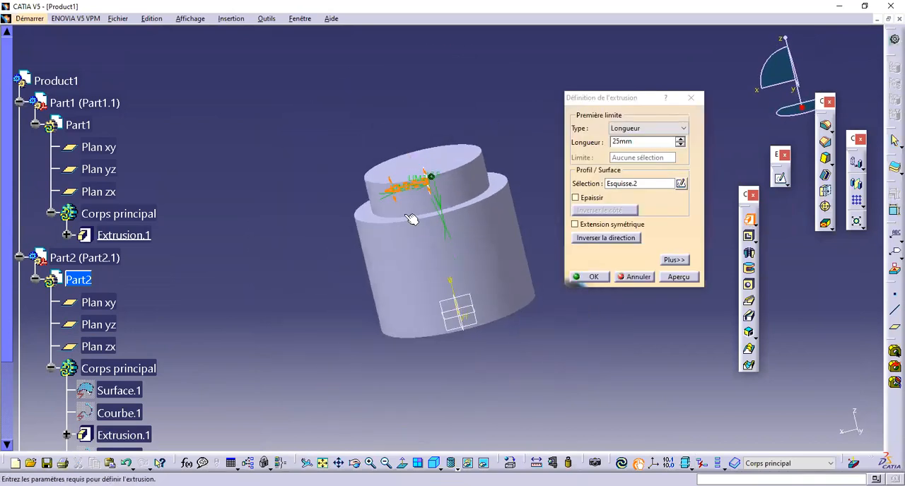
middle_drag(412, 218, 419, 138)
drag(419, 134, 135, 186)
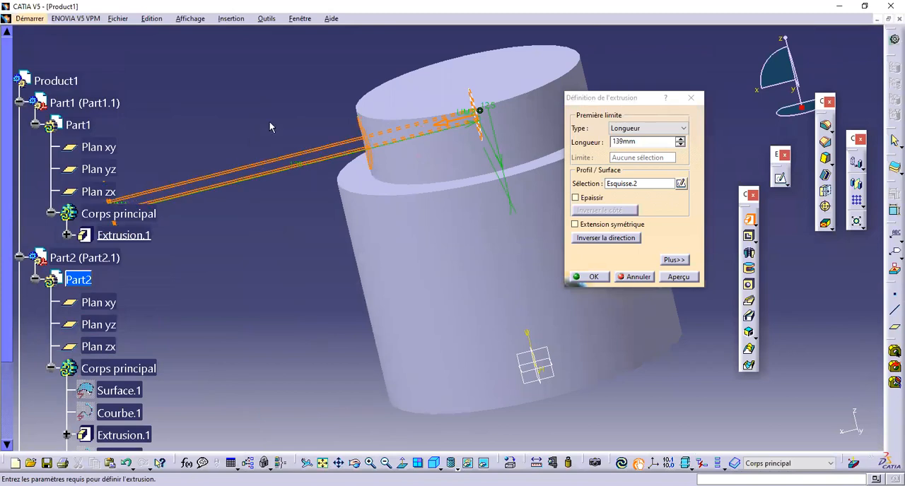
middle_drag(271, 128, 332, 238)
middle_drag(371, 259, 367, 134)
middle_drag(335, 208, 413, 201)
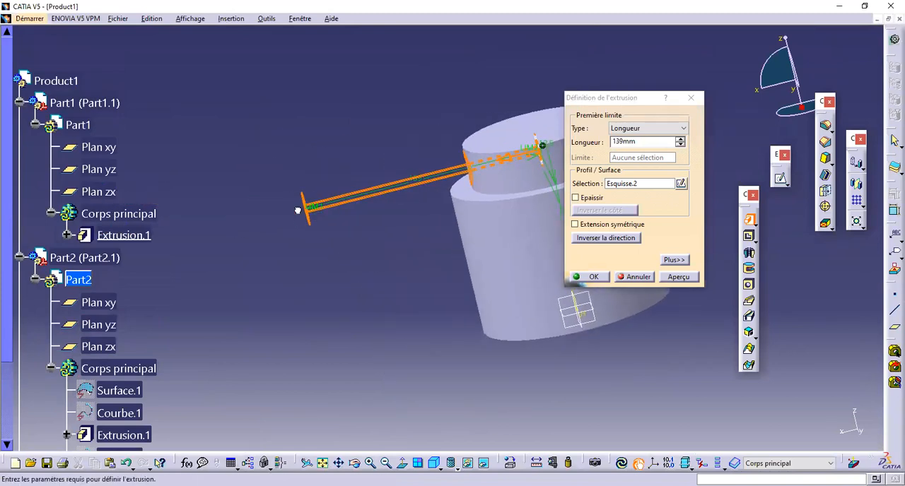
middle_drag(324, 232, 256, 205)
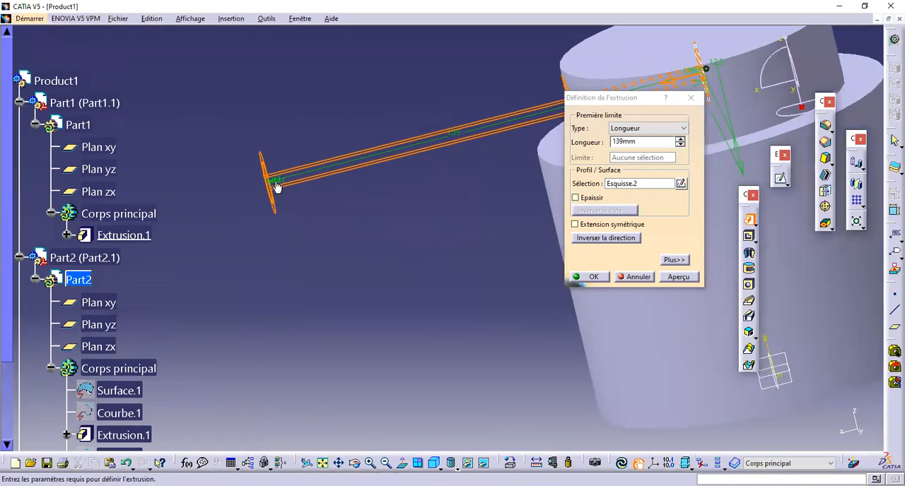
middle_drag(297, 178, 366, 182)
middle_drag(304, 180, 307, 176)
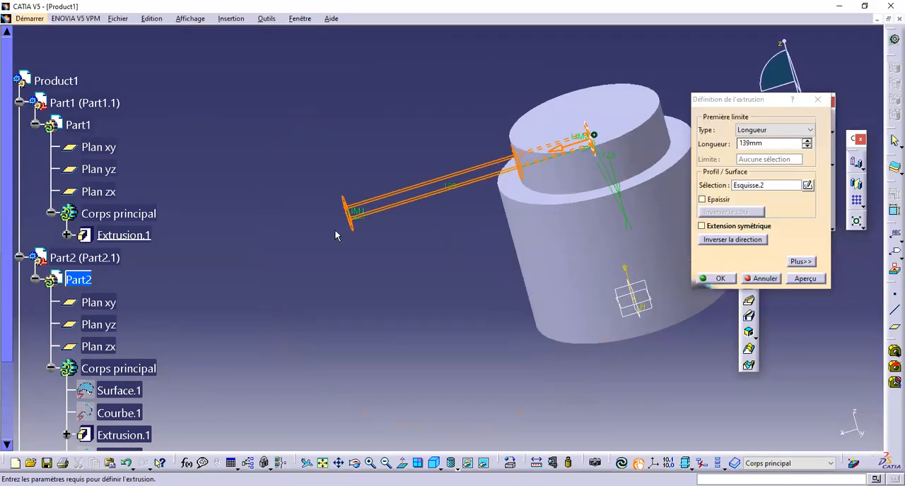
Step: Stretch the tube extrusion's first limit to 205 mm and preview it
middle_drag(344, 260, 331, 209)
drag(330, 209, 183, 251)
middle_drag(550, 228, 631, 277)
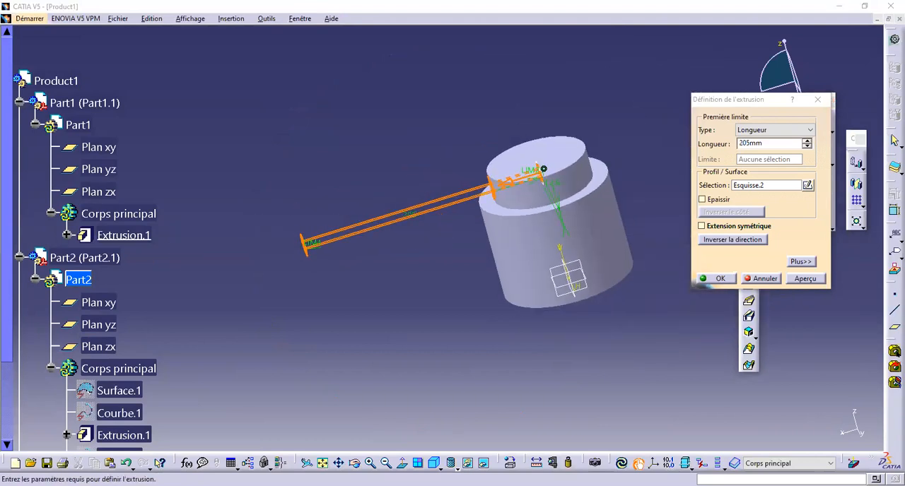
click(811, 279)
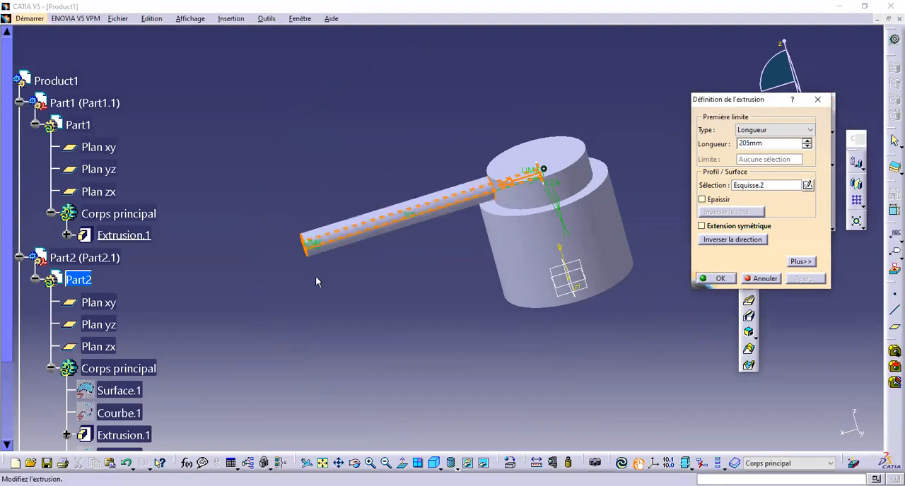
Step: Lengthen the tube extrusion to 238 mm, preview it, and finish it at 243 mm
middle_drag(315, 276, 344, 238)
drag(364, 247, 307, 256)
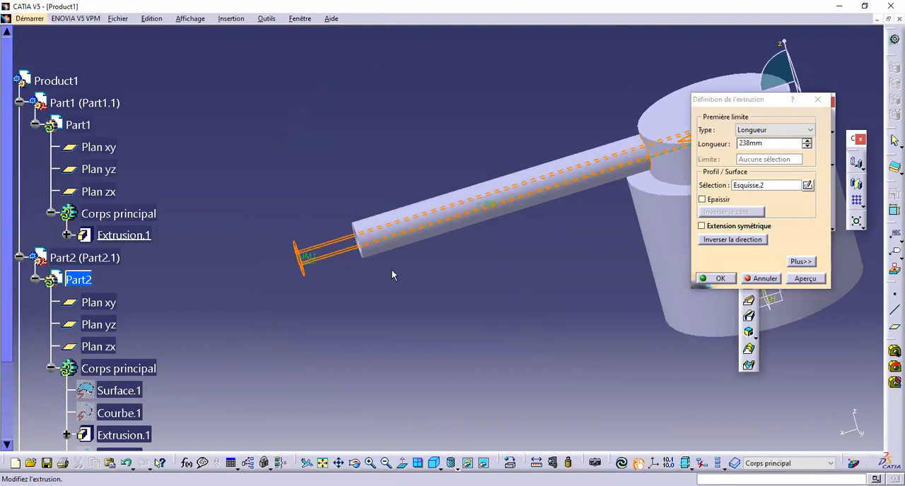
click(807, 280)
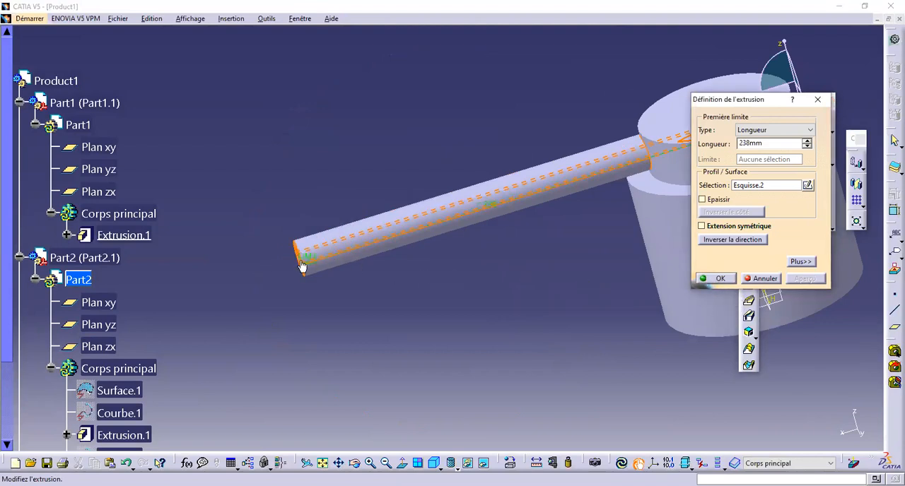
drag(308, 261, 299, 264)
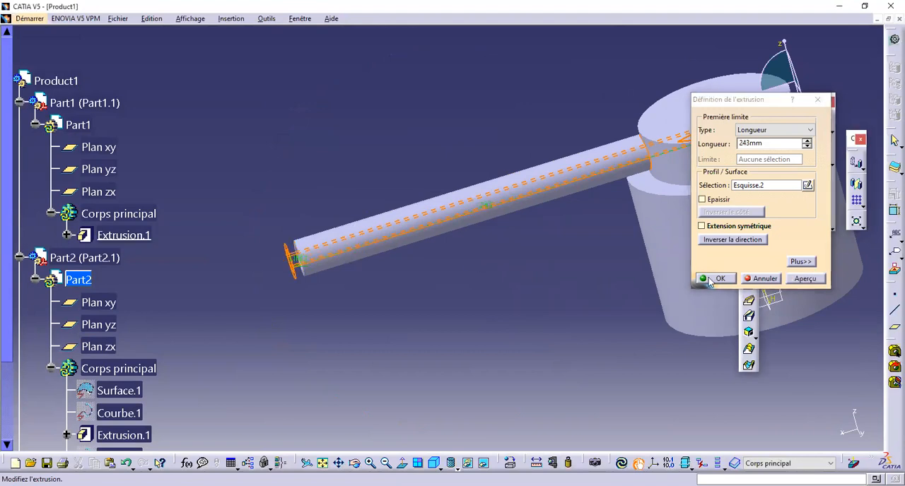
middle_drag(583, 216, 527, 233)
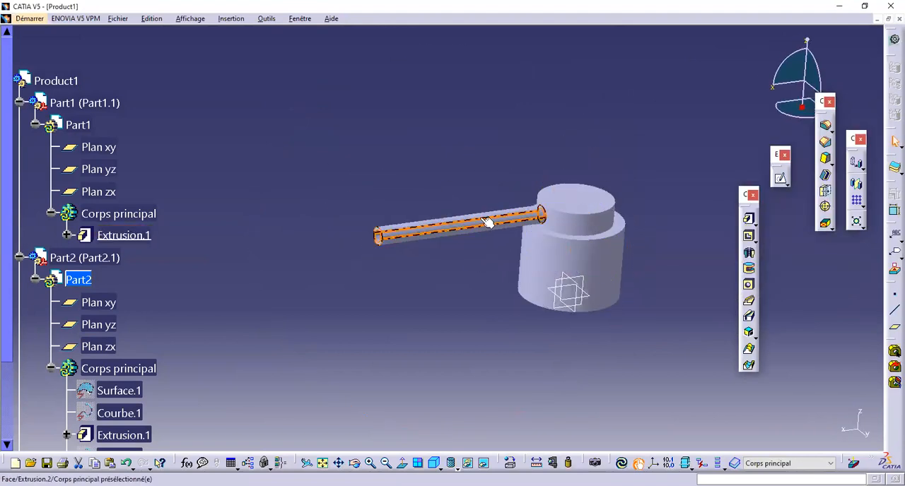
click(500, 221)
middle_drag(604, 231, 609, 250)
Step: Mirror the tube extrusion about Part2's yz plane to make an arm on the opposite side
scroll(19, 300, down, 2)
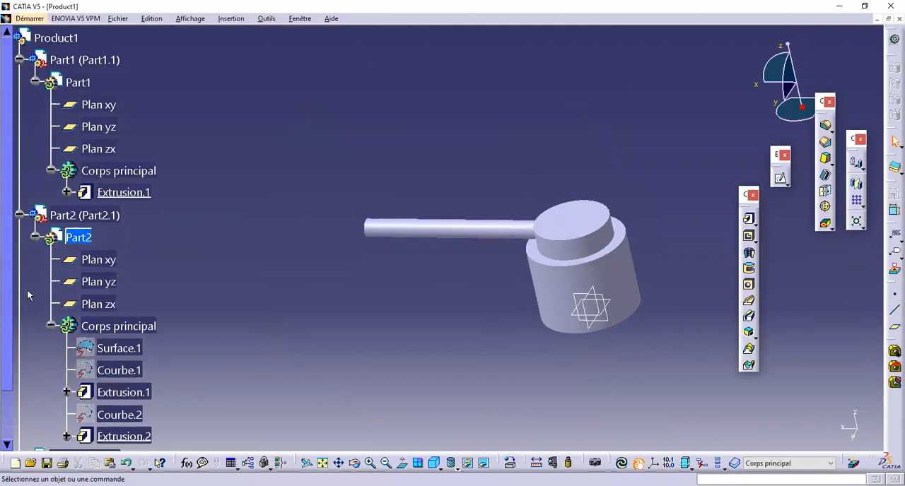
double_click(117, 396)
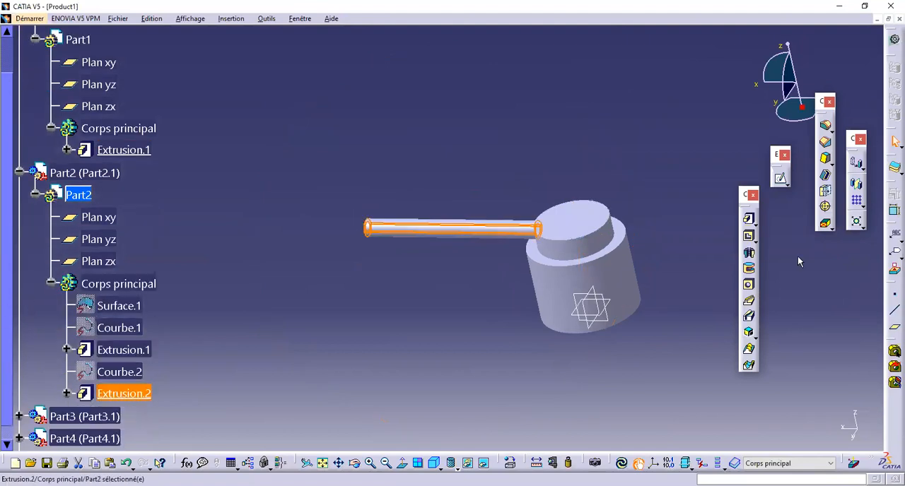
click(857, 187)
middle_drag(703, 264, 549, 196)
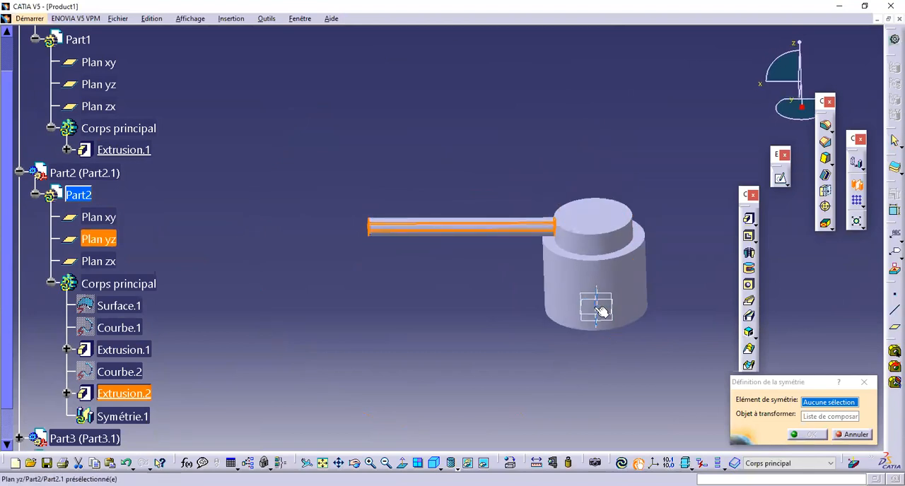
click(767, 314)
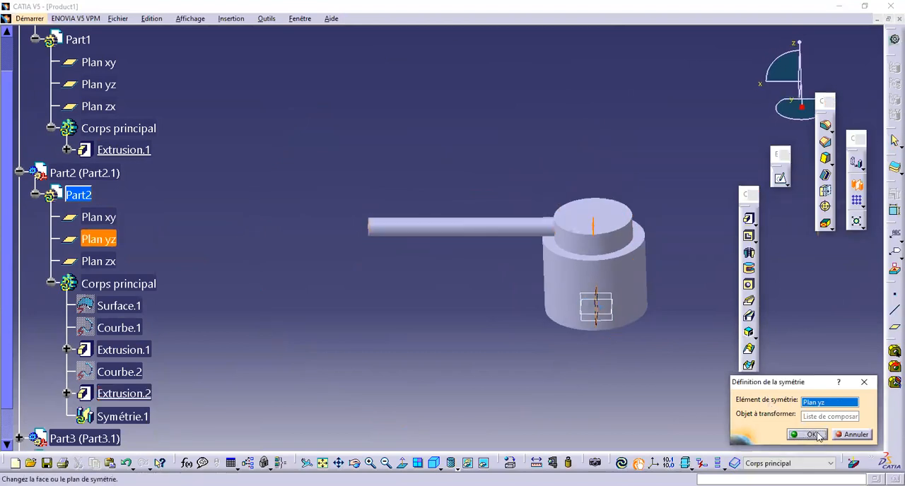
click(811, 434)
Step: Create a plane at 45° to Part2's yz plane, rotated about the Z axis
middle_drag(287, 216, 705, 323)
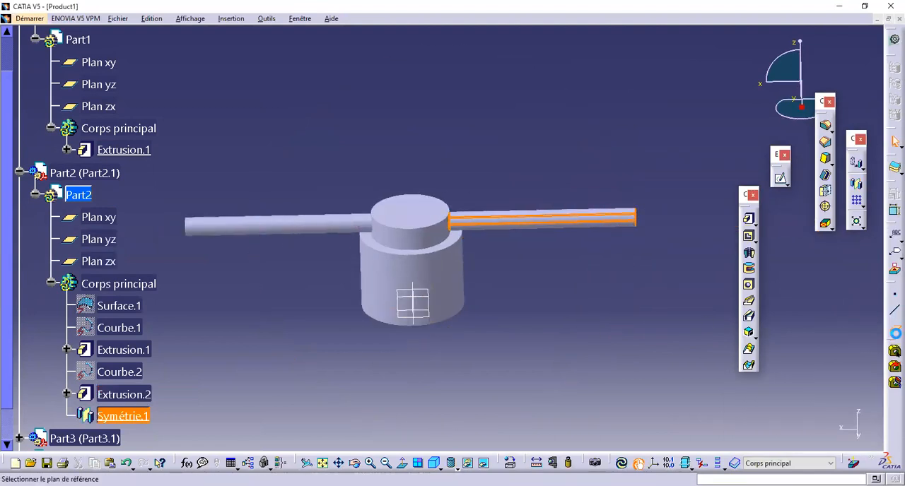
click(893, 328)
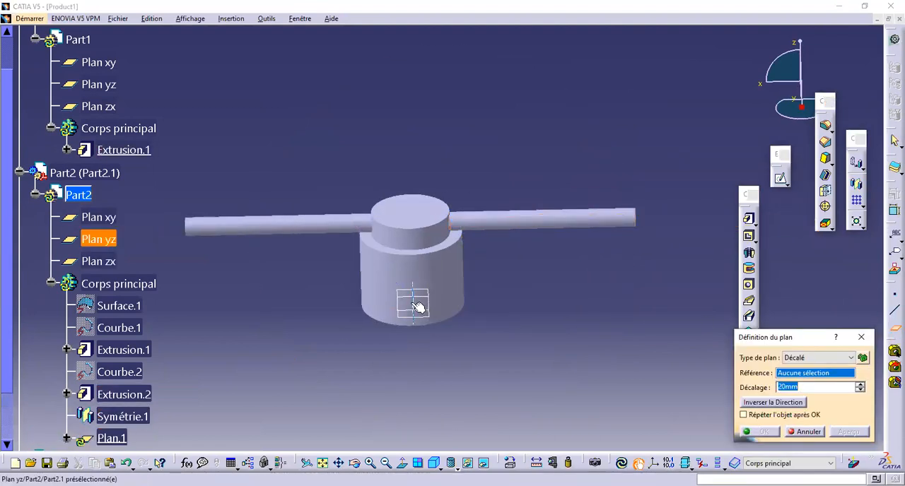
click(418, 306)
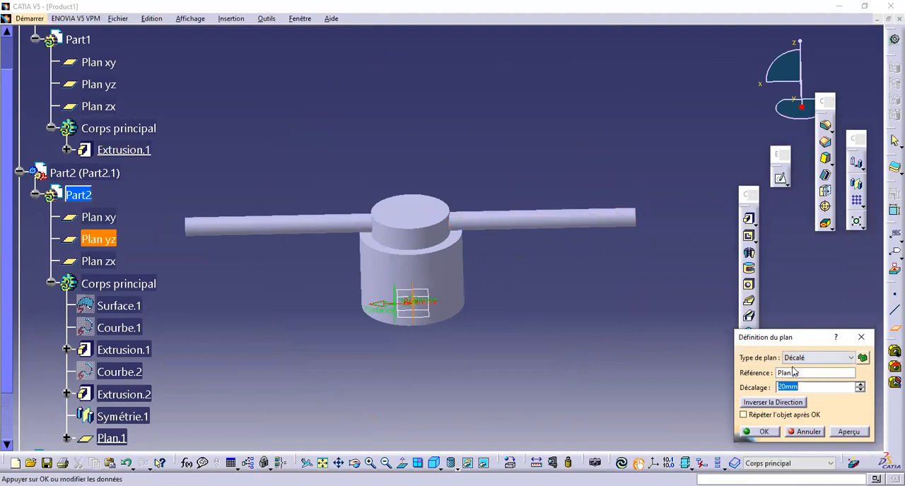
click(827, 359)
click(821, 387)
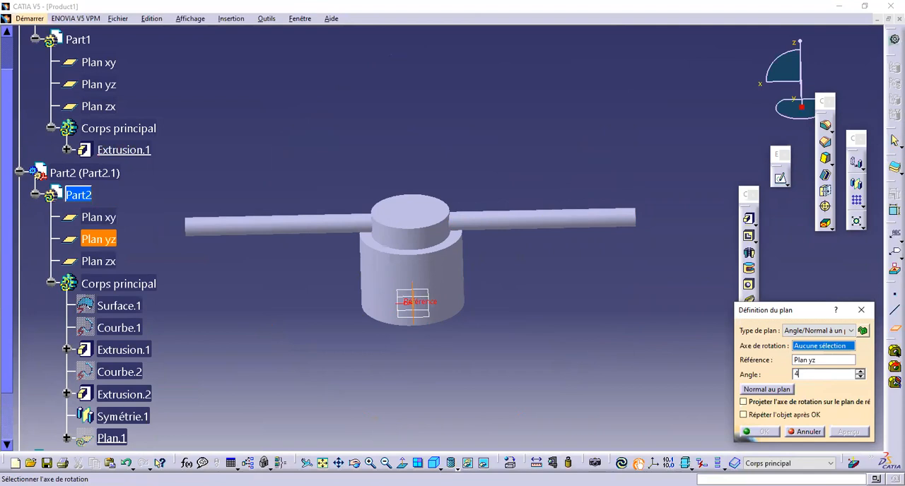
right_click(830, 346)
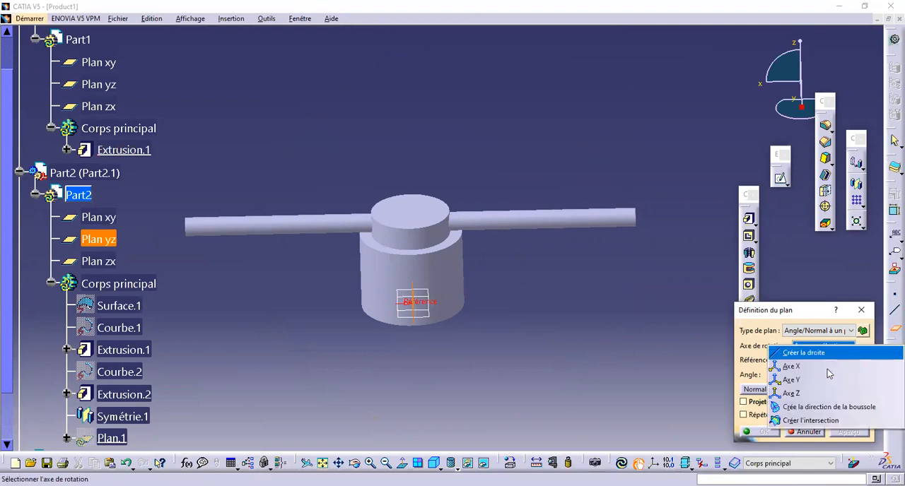
click(805, 390)
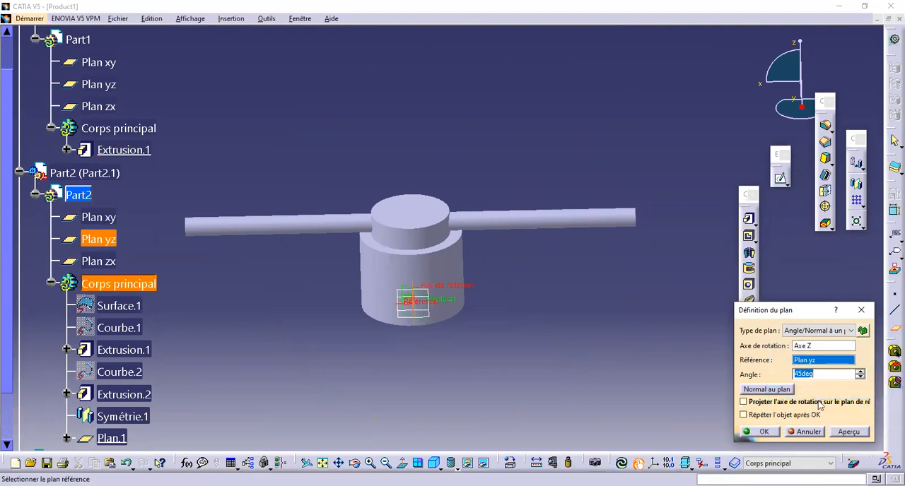
click(760, 432)
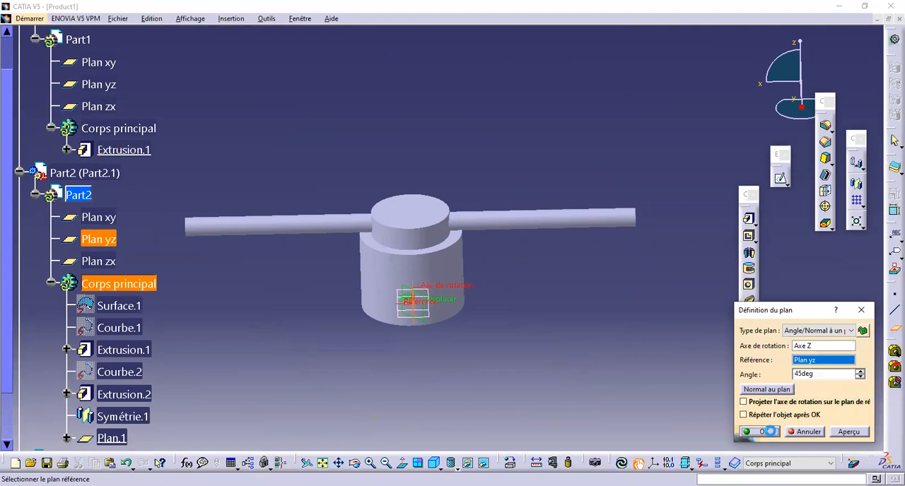
Step: Create a second plane at -45° to Part2's yz plane, rotated about the Z axis
click(894, 326)
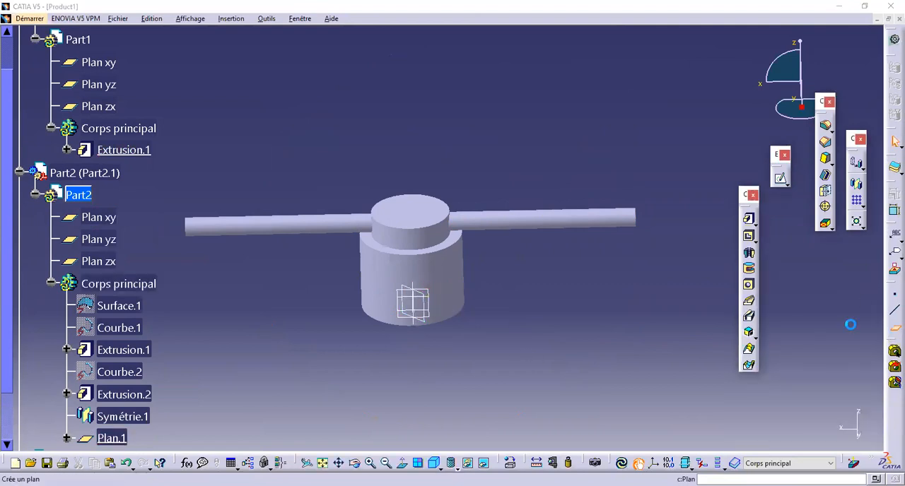
click(421, 308)
text(-)
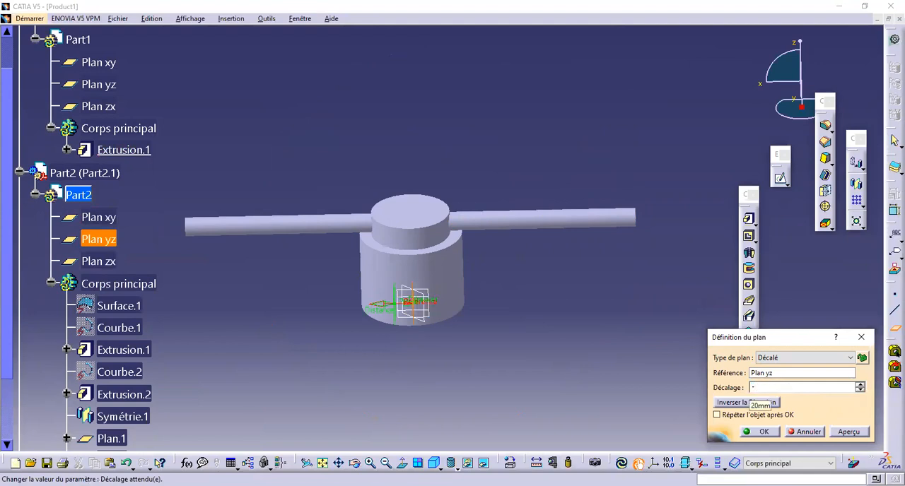
click(812, 358)
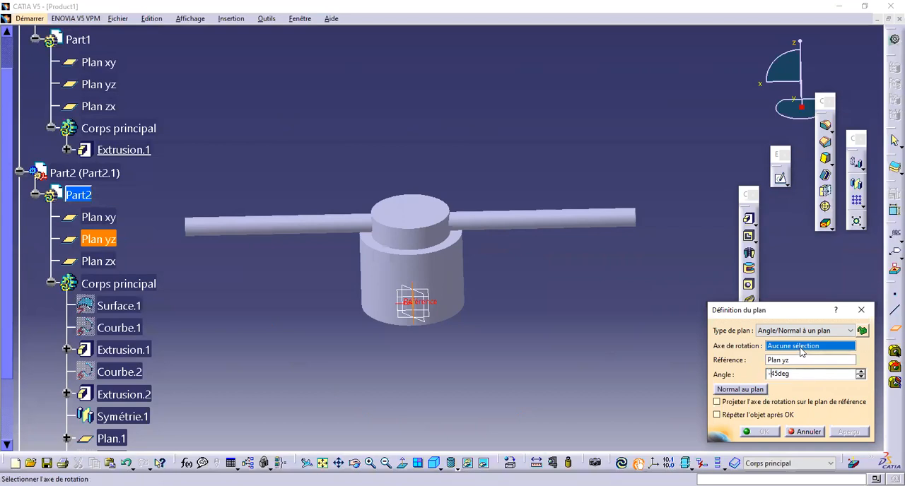
right_click(771, 347)
click(775, 396)
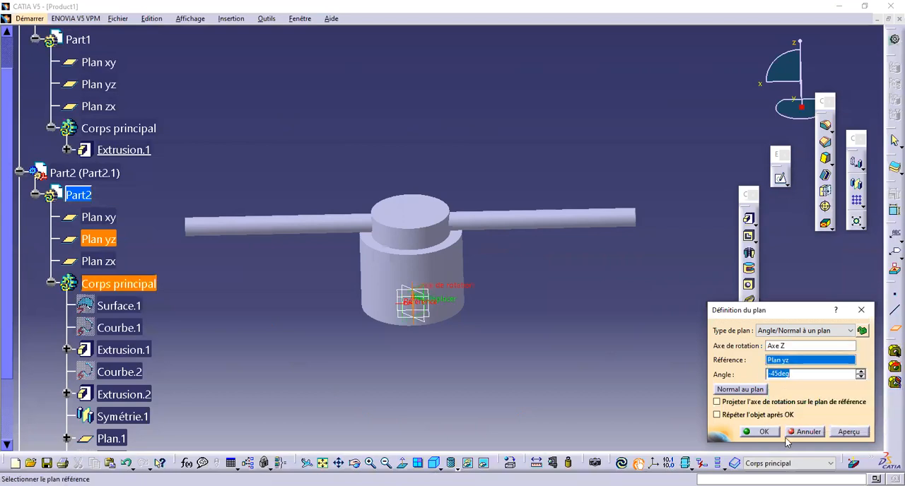
Step: Mirror the original tube extrusion about the -45° plane (Plan.2) to make a third arm
middle_drag(585, 321, 564, 337)
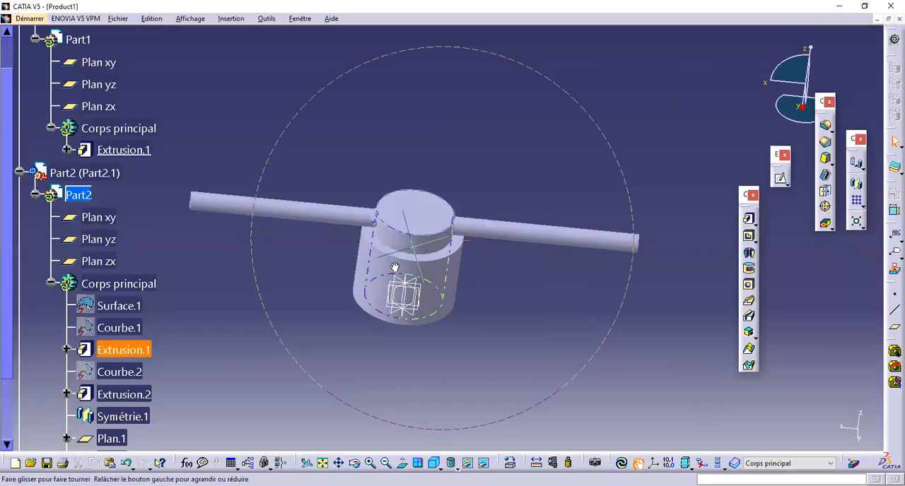
middle_drag(409, 257, 410, 290)
click(152, 349)
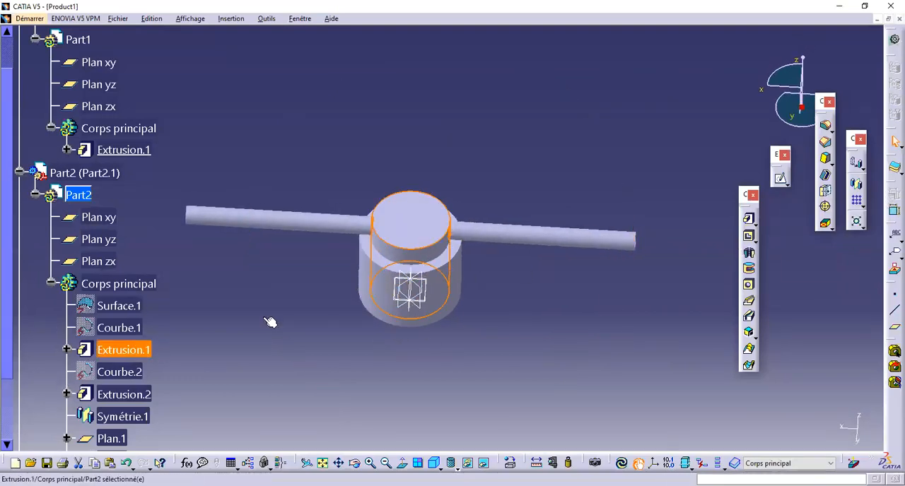
click(126, 395)
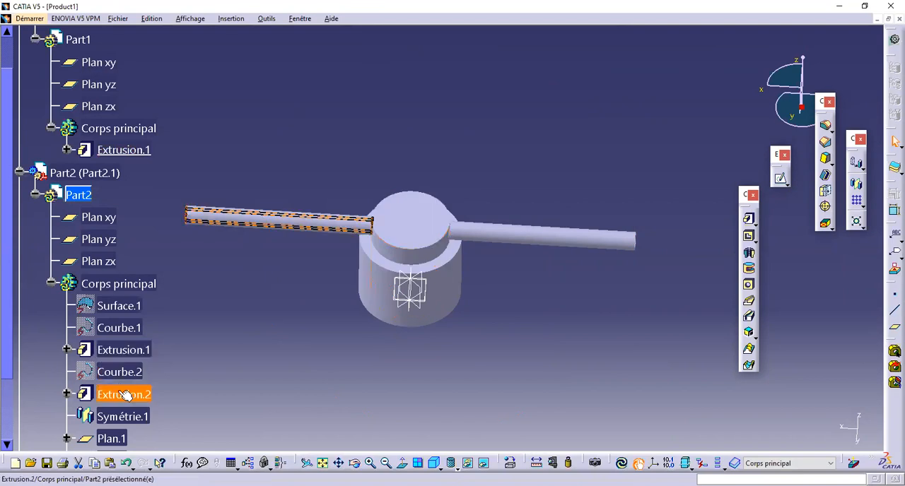
click(857, 186)
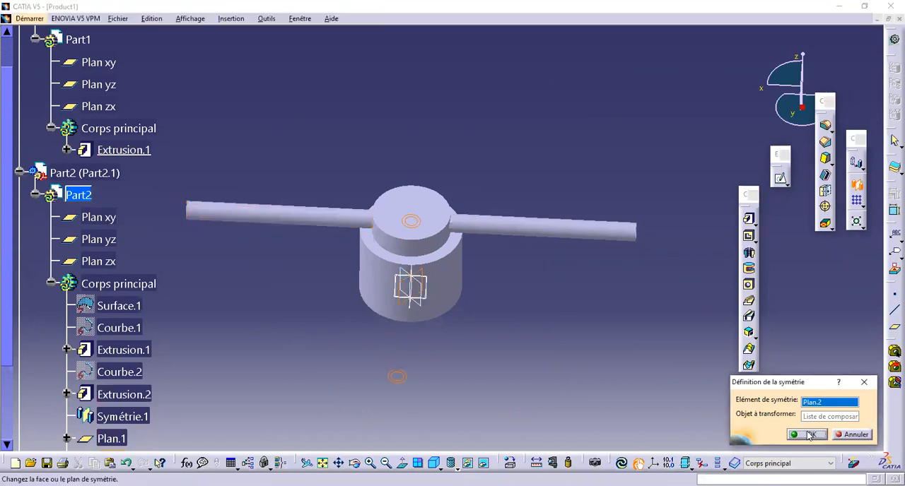
click(808, 434)
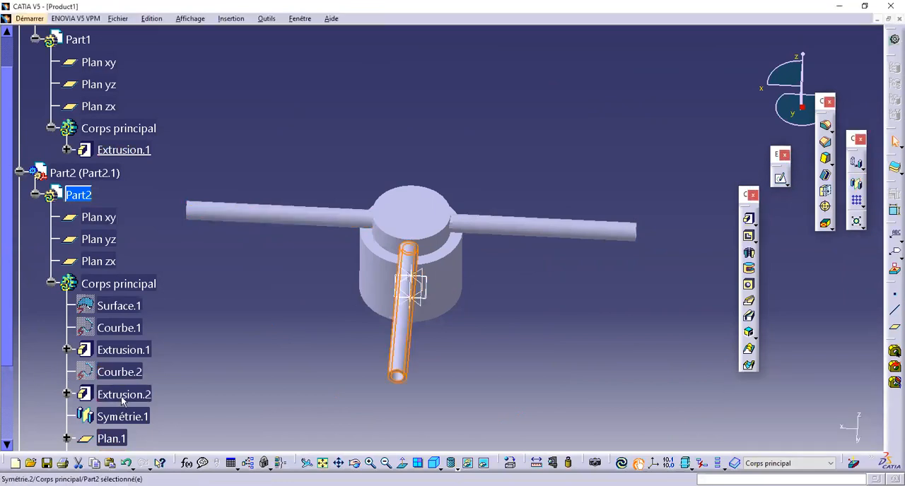
Step: Mirror the original tube extrusion about the 45° plane (Plan.1) to make a fourth arm
click(129, 398)
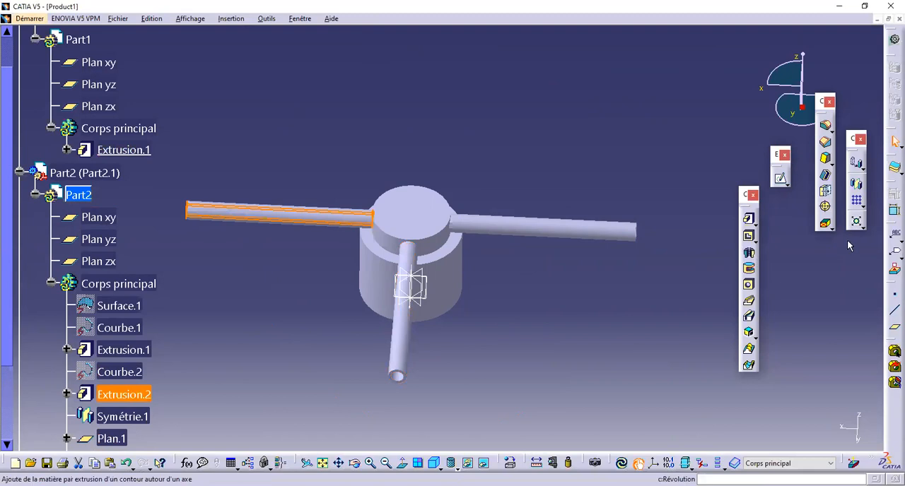
click(860, 185)
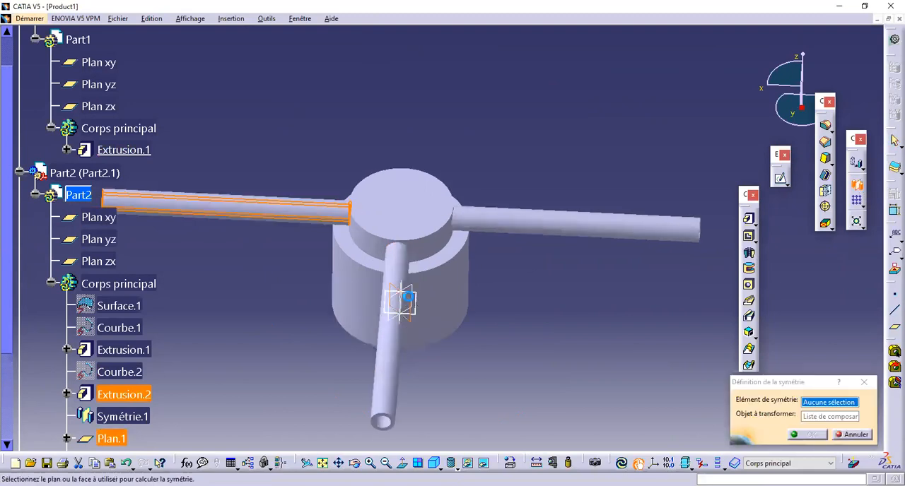
click(798, 434)
Step: Expand Part3 in the specification tree and activate it for editing
middle_drag(491, 218, 323, 239)
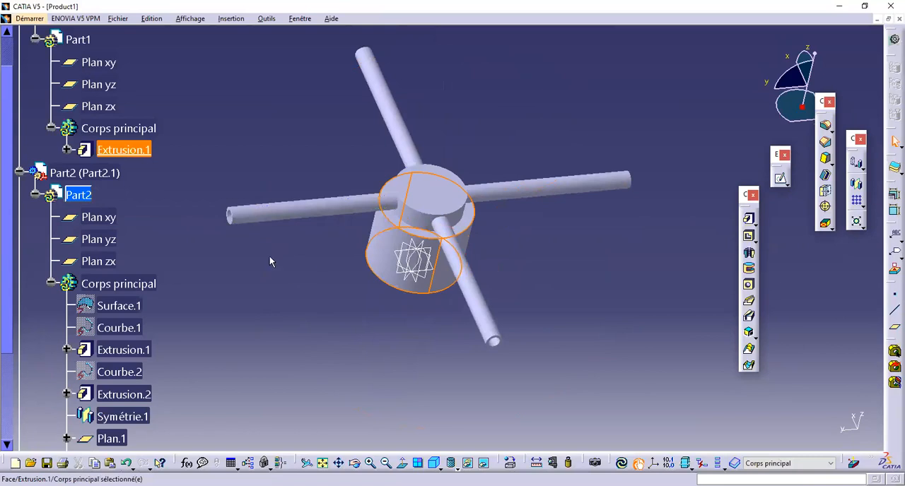
middle_drag(328, 267, 141, 321)
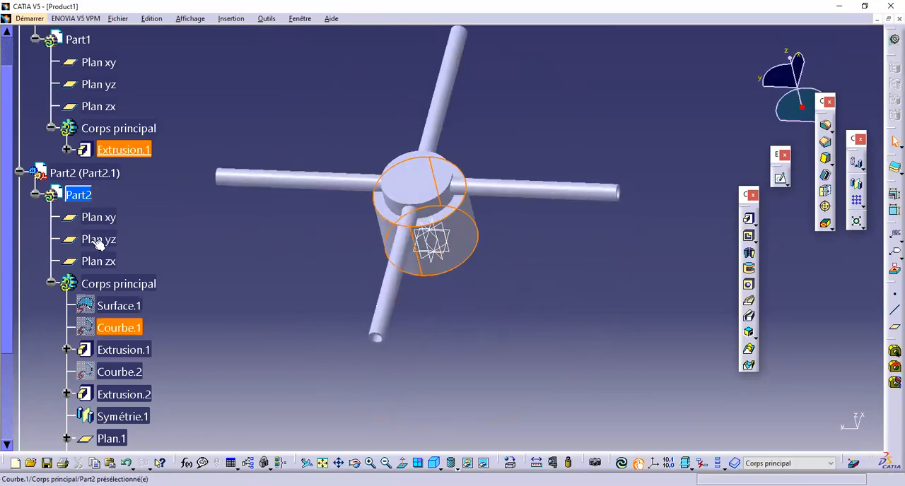
scroll(97, 244, down, 5)
click(19, 314)
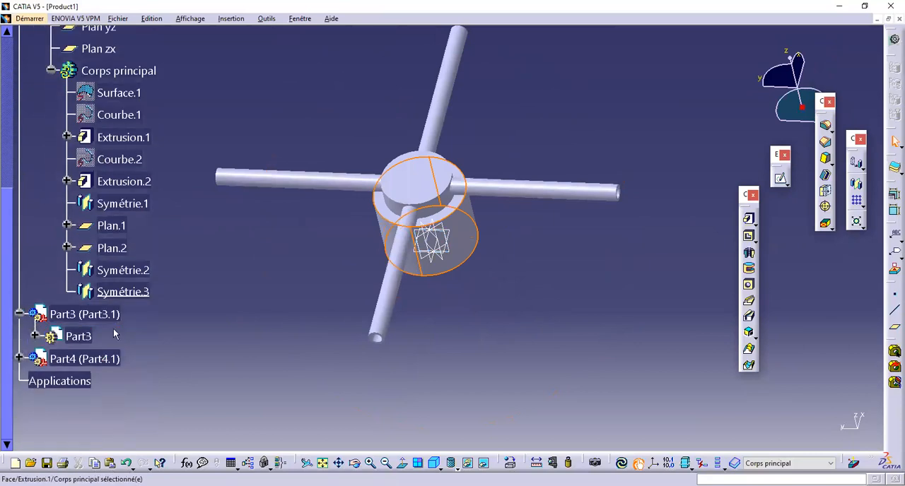
click(36, 336)
scroll(121, 418, down, 3)
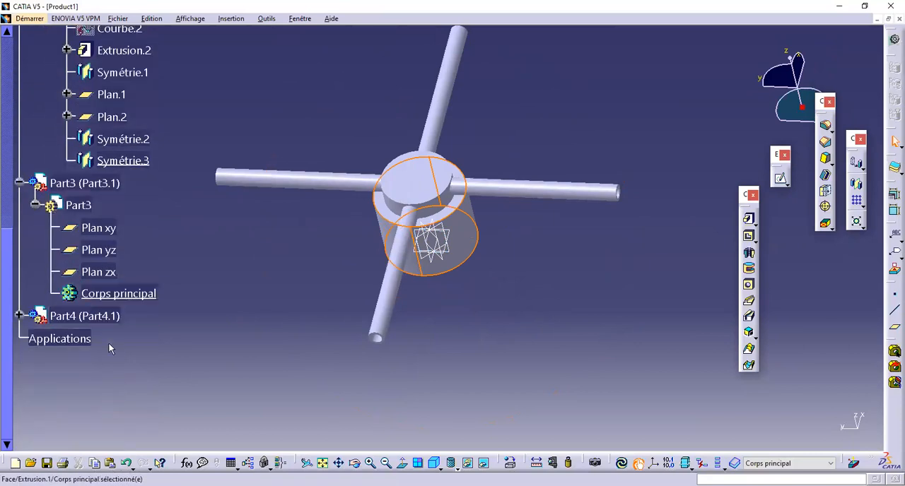
Step: In Part3's main body, sketch on the end face of a tubular arm and project the tube's inner circular edge into the sketch
click(128, 293)
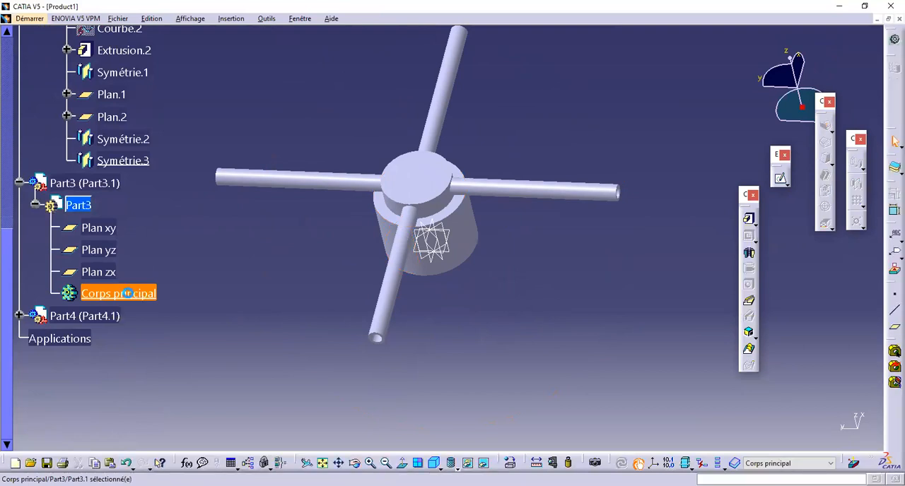
middle_drag(405, 311, 353, 106)
click(361, 115)
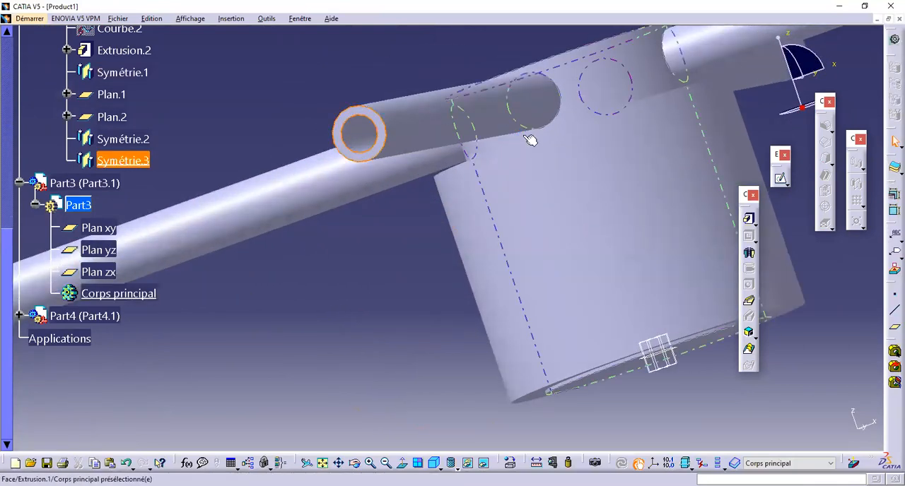
click(783, 181)
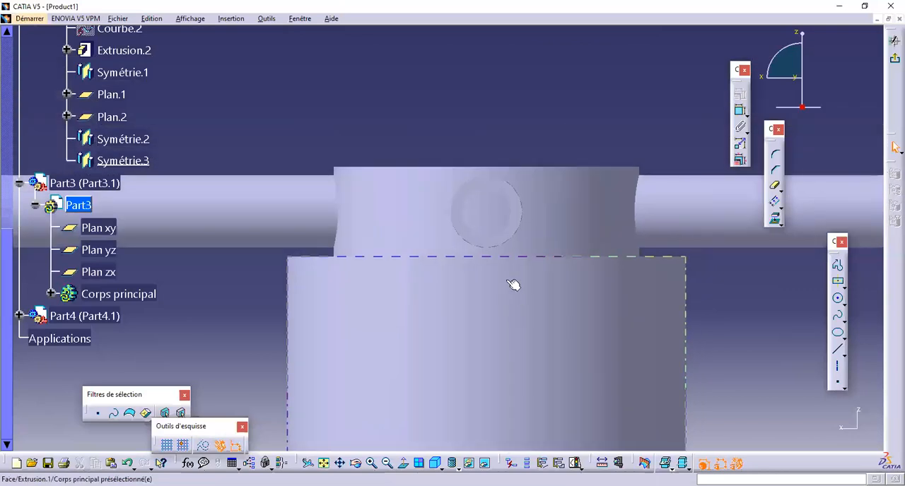
ctrl+middle_drag(507, 281, 523, 219)
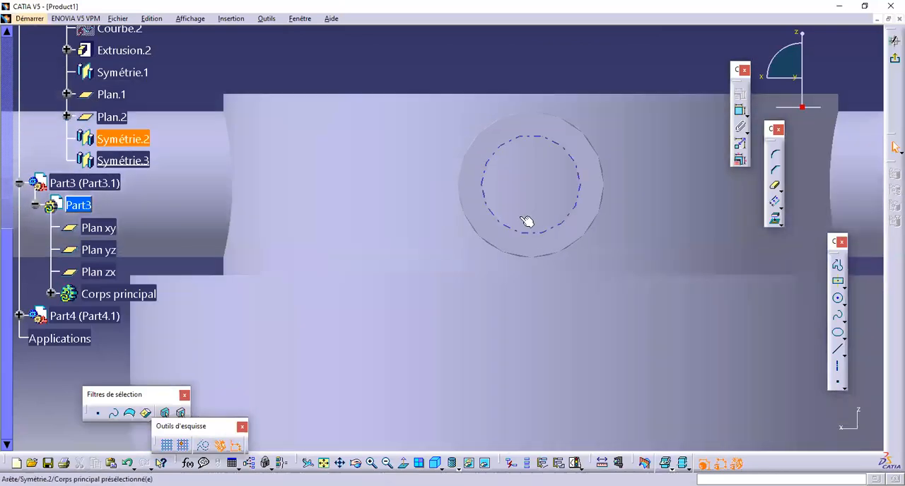
click(580, 195)
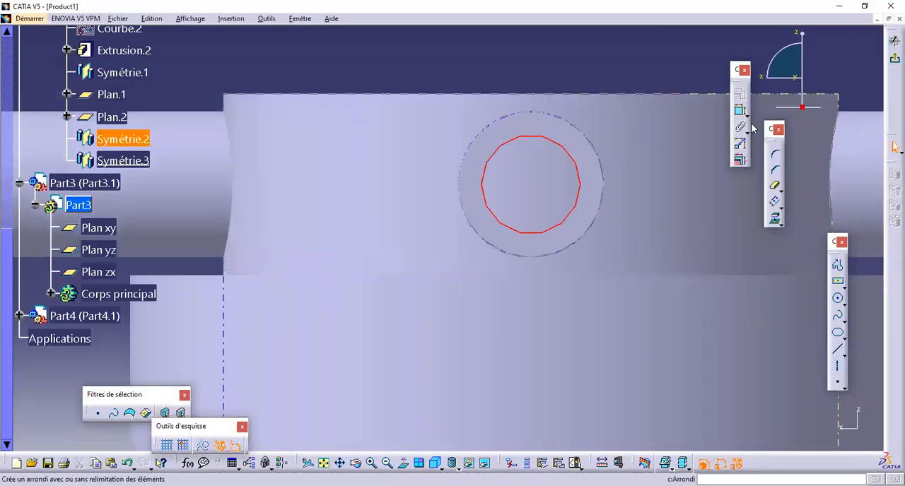
click(775, 221)
click(894, 40)
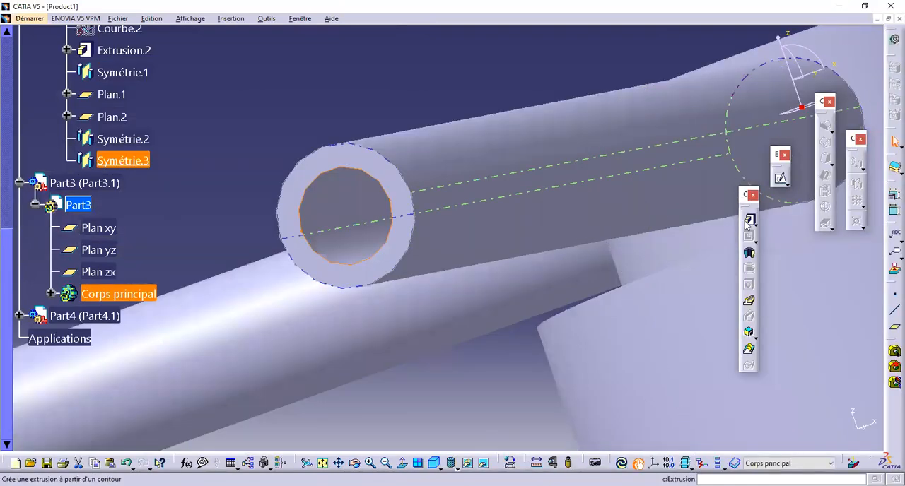
Step: Extrude the projected circle 120 mm into the tube and extend its second limit about 91 mm beyond the tube's open end
middle_drag(523, 171, 435, 235)
drag(315, 251, 476, 196)
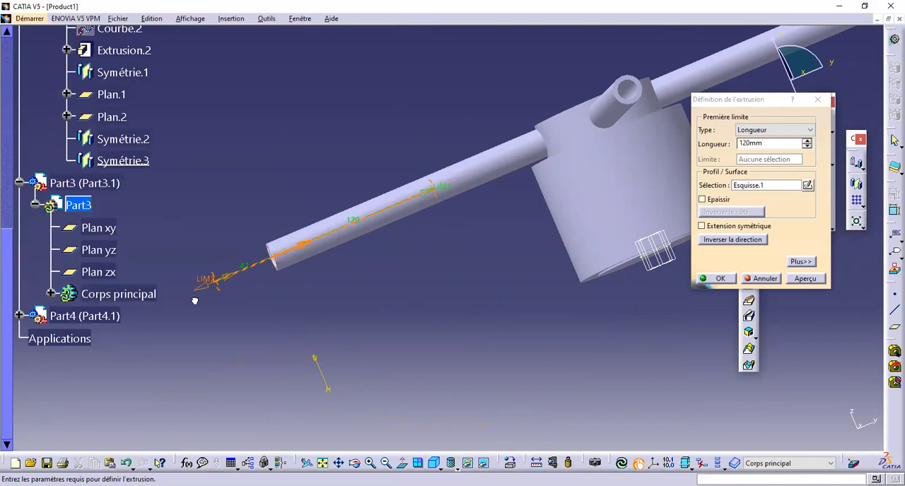
middle_drag(223, 252, 361, 251)
drag(386, 235, 362, 240)
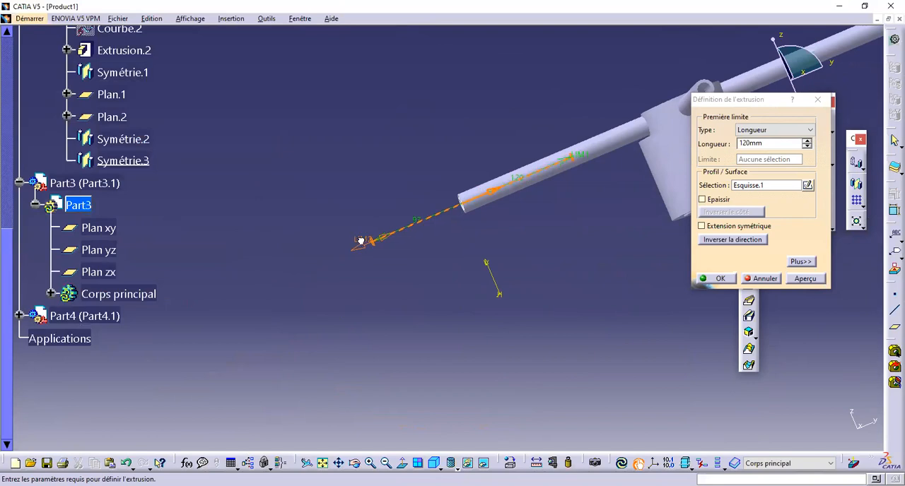
drag(361, 241, 362, 241)
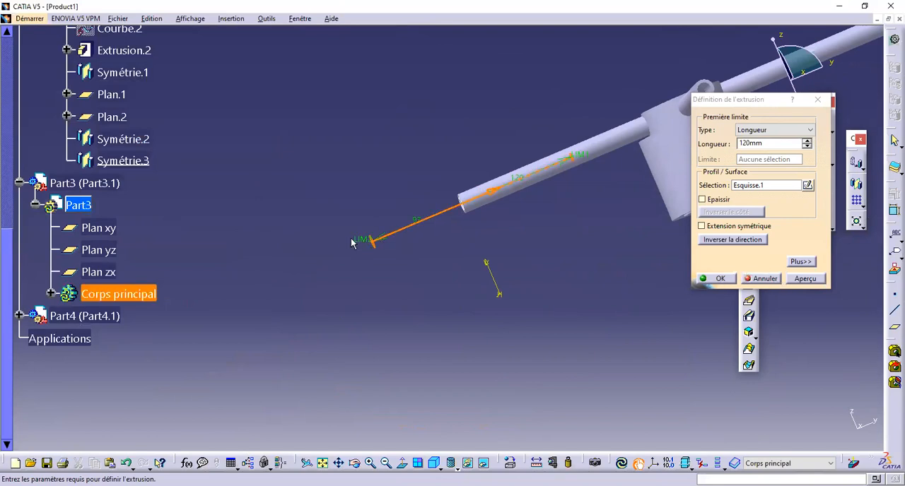
click(715, 281)
Step: Create a plane offset 12.5 mm from the hollow cylinder's annular face, level with the arm axes
middle_drag(707, 262, 475, 323)
click(895, 293)
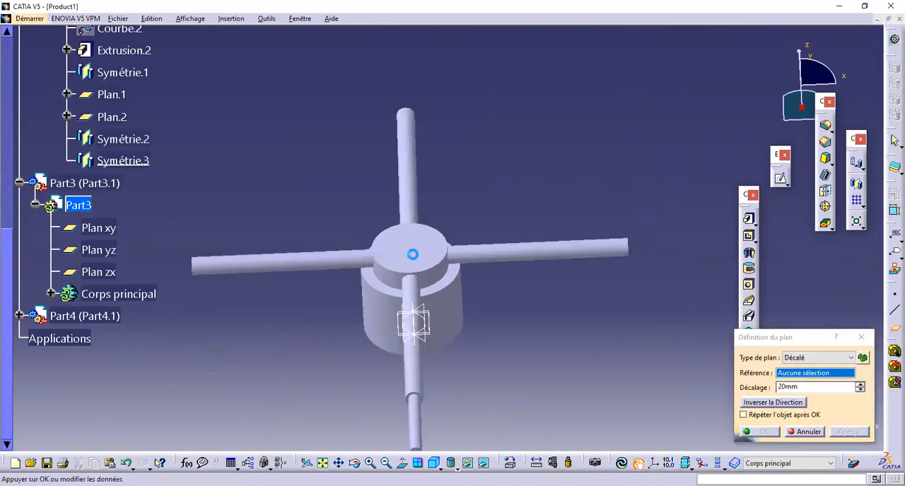
click(412, 255)
middle_drag(413, 255, 495, 156)
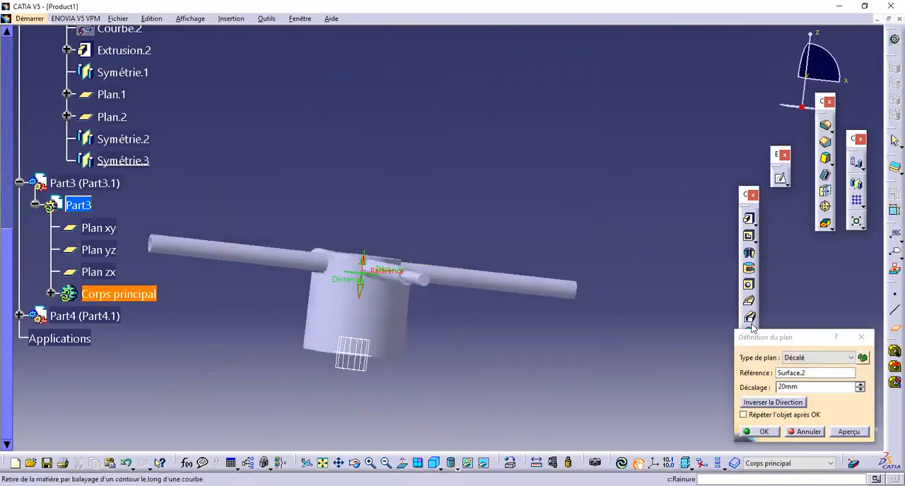
drag(803, 388, 693, 385)
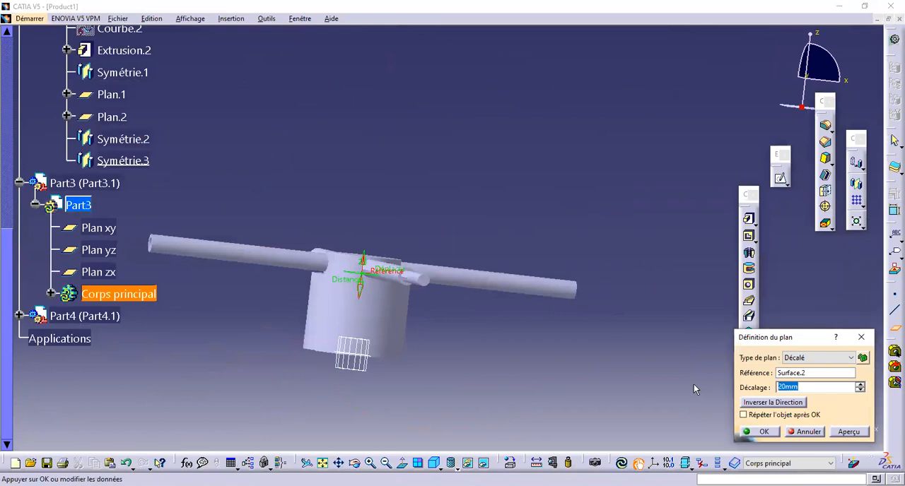
text(12.5)
click(761, 432)
Step: Start a sketch on the new 12.5 mm offset plane
middle_drag(455, 205, 416, 230)
click(361, 201)
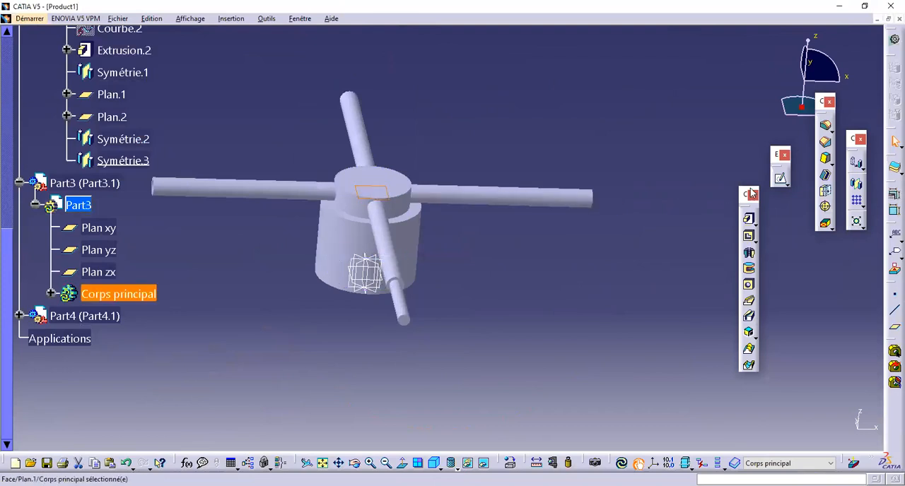
click(780, 181)
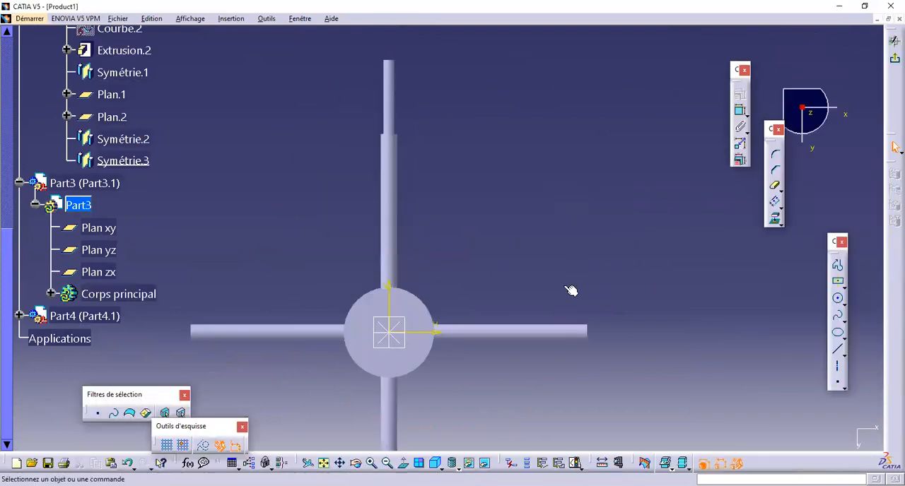
Step: Draw a circle at the outer end of the arm opposite the solid rod and constrain its centre to the arm's end edge
click(839, 301)
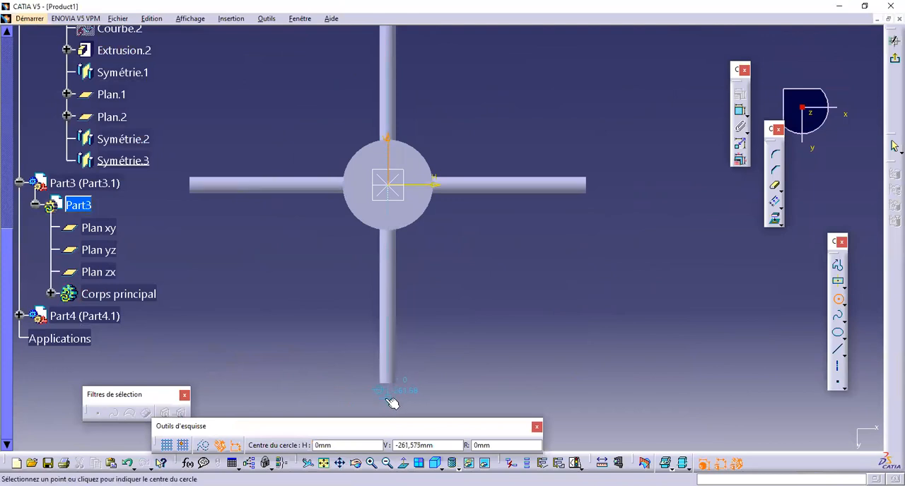
click(391, 403)
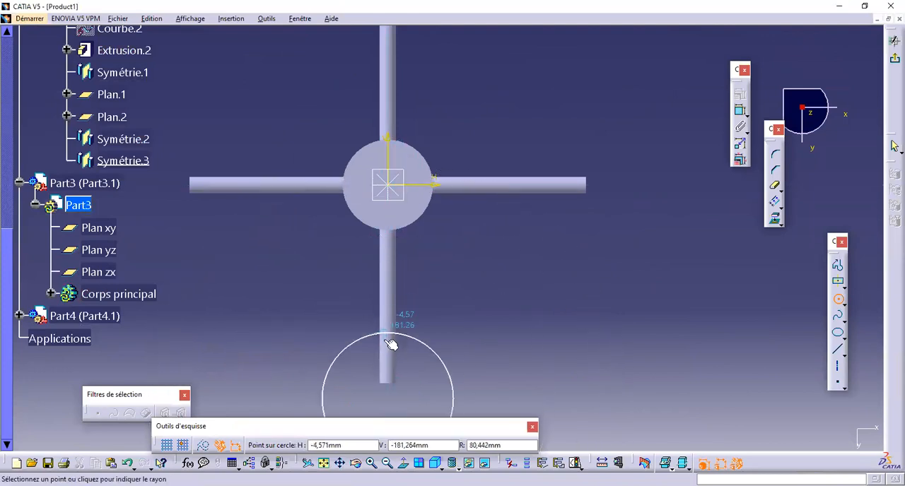
click(361, 402)
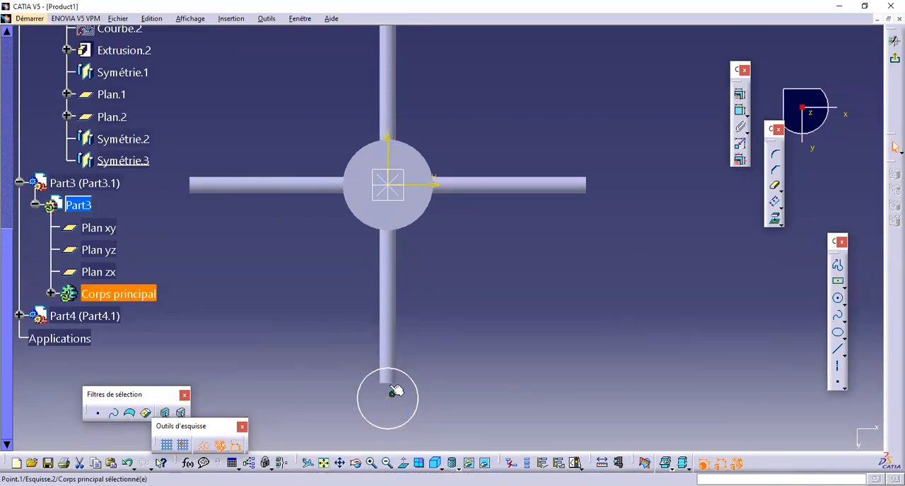
click(741, 94)
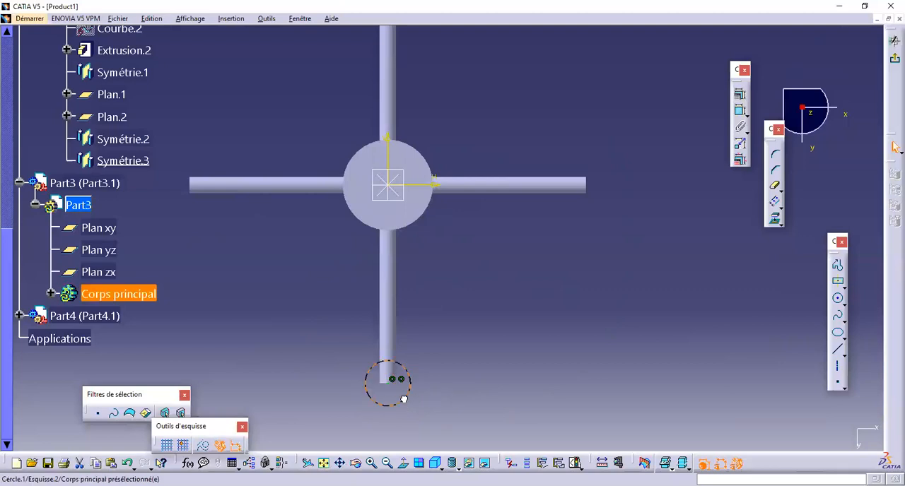
middle_drag(445, 428, 438, 269)
drag(415, 260, 411, 262)
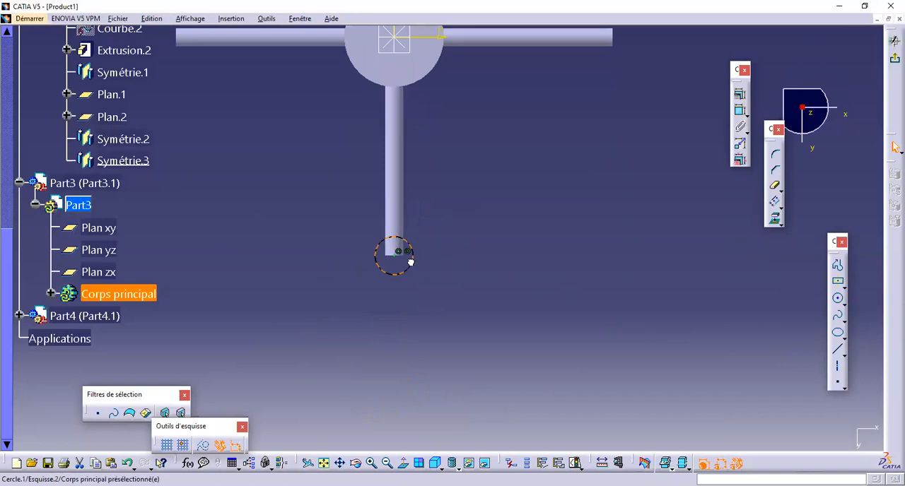
click(481, 261)
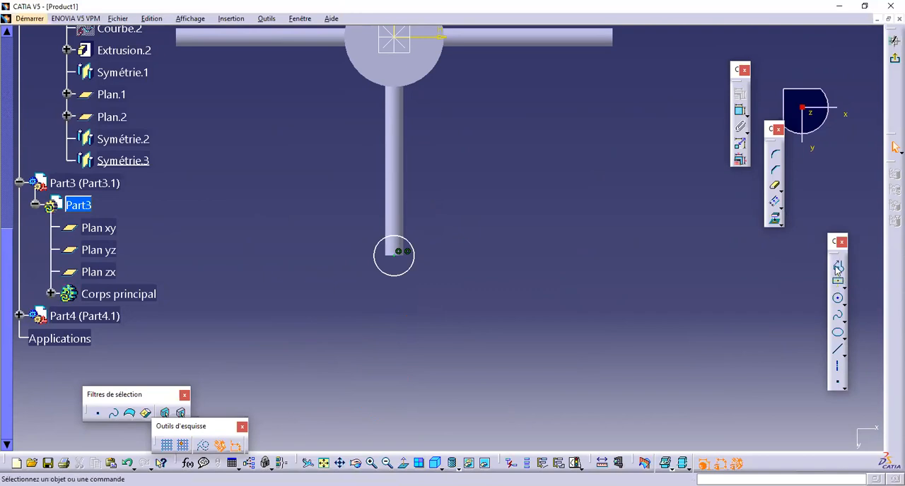
Step: Draw a horizontal and a vertical line meeting at the circle's centre and trim the circle to a closed quarter-circle profile
click(837, 268)
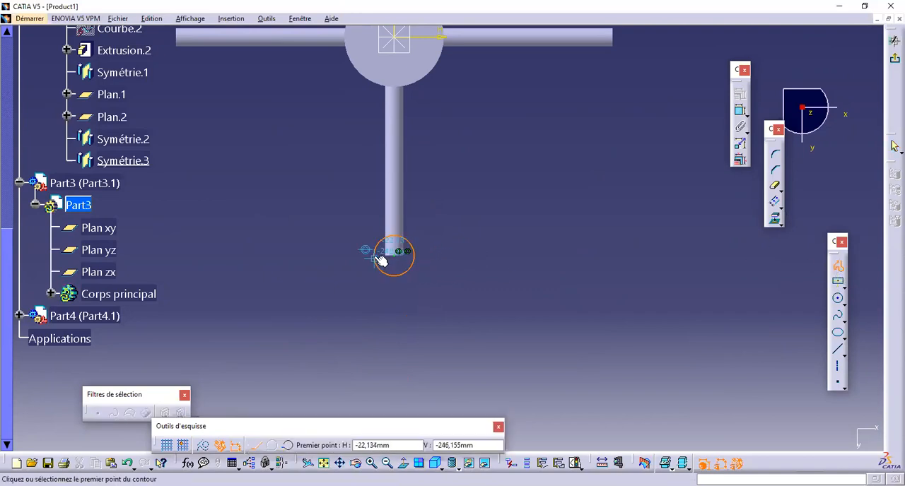
click(398, 258)
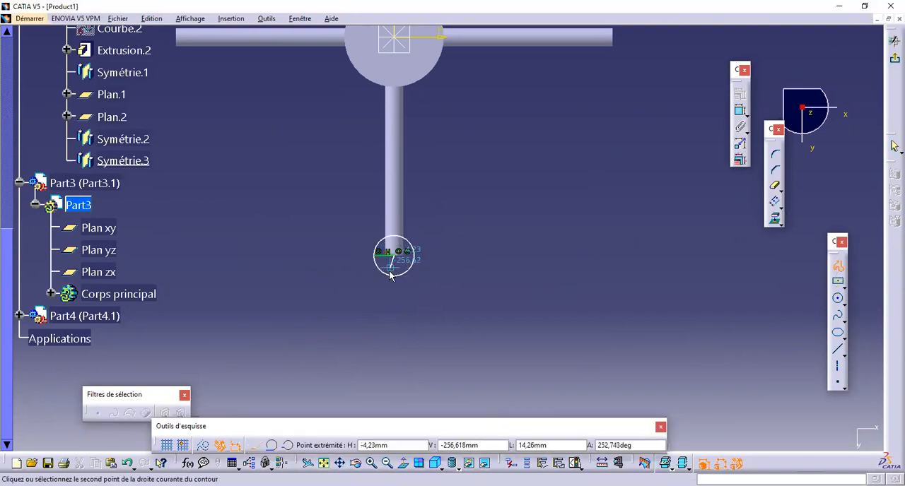
click(396, 277)
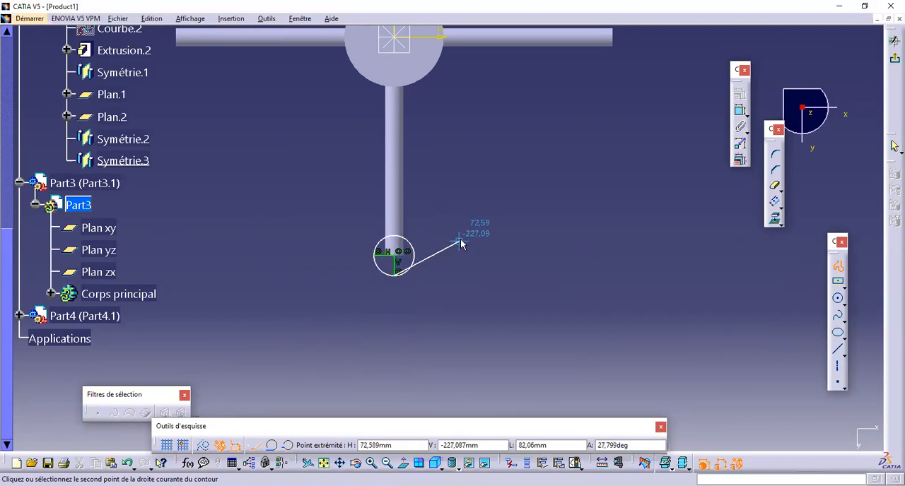
key(Escape)
click(776, 185)
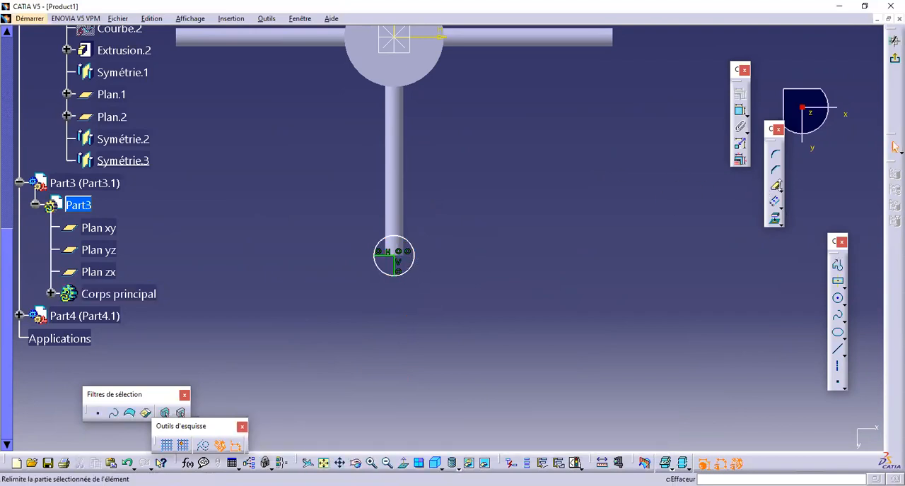
click(776, 187)
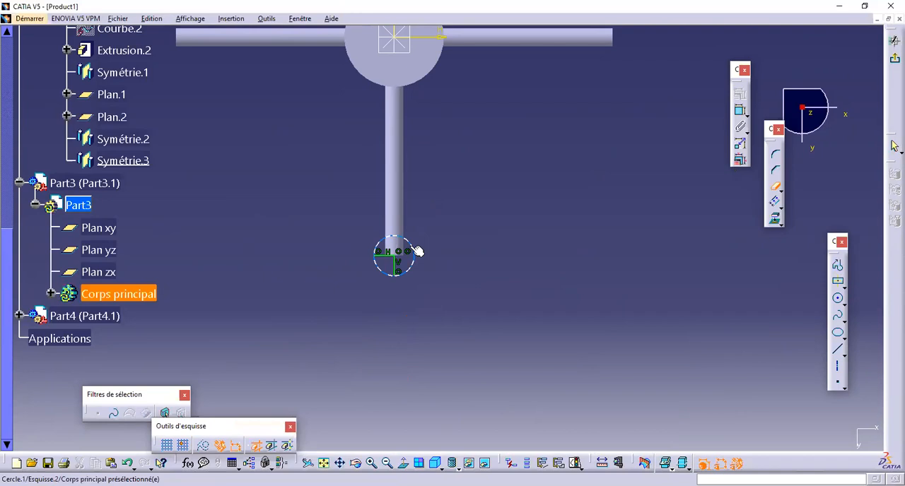
click(417, 251)
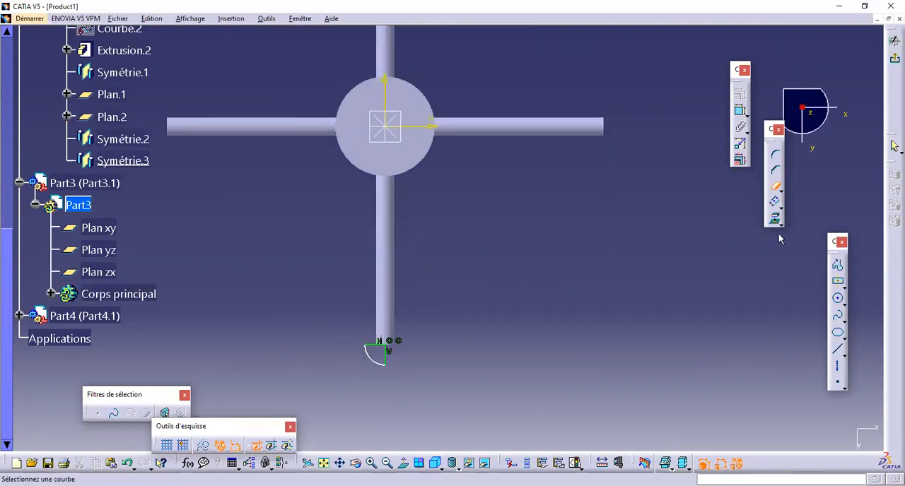
Step: Dimension the distance from the horizontal sketch axis to the quarter-circle profile's far endpoint
click(739, 110)
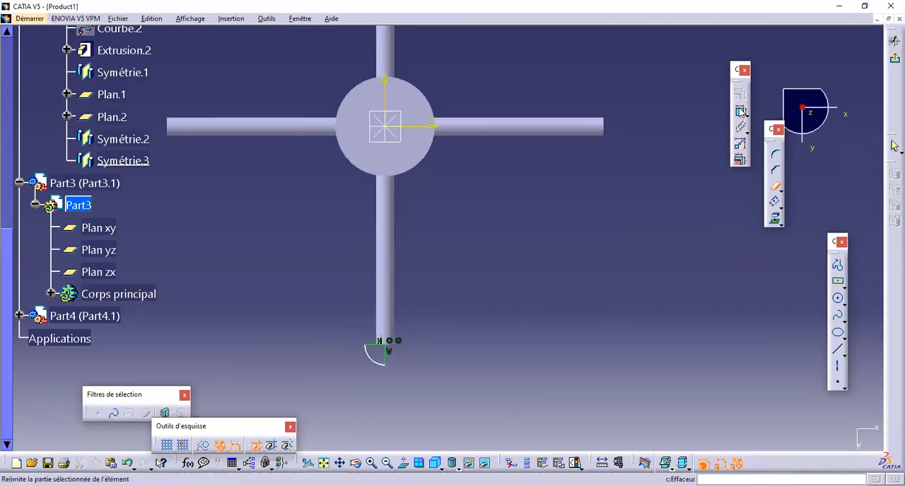
click(418, 131)
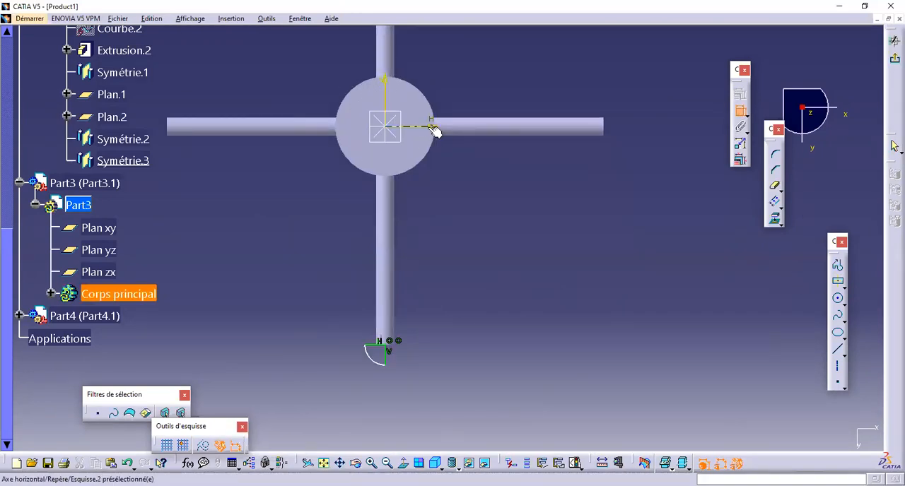
click(391, 367)
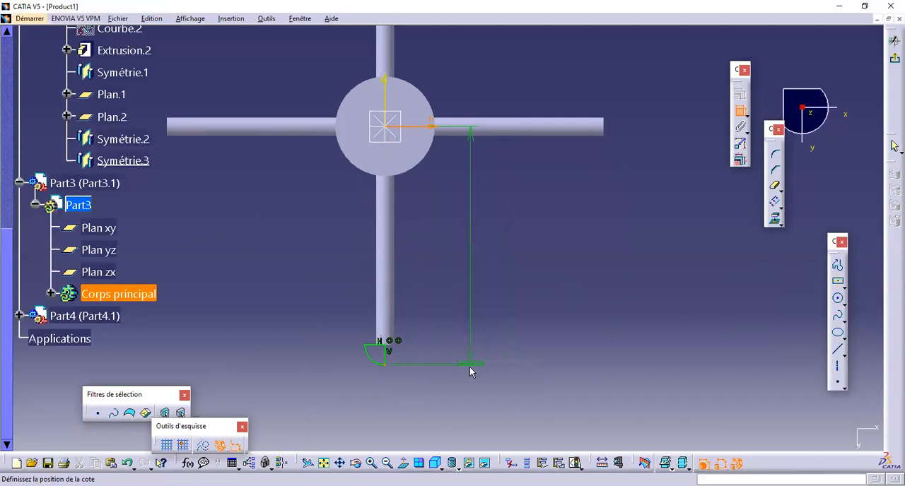
click(459, 364)
Step: Delete the distance dimension and the whole quarter-circle profile from the sketch
ctrl+middle_drag(441, 247, 425, 401)
click(455, 338)
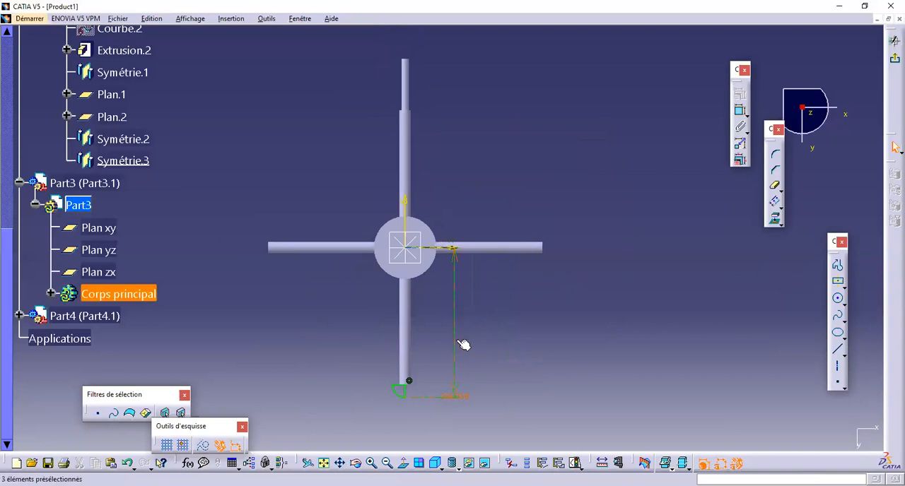
key(Delete)
drag(356, 389, 421, 407)
key(Delete)
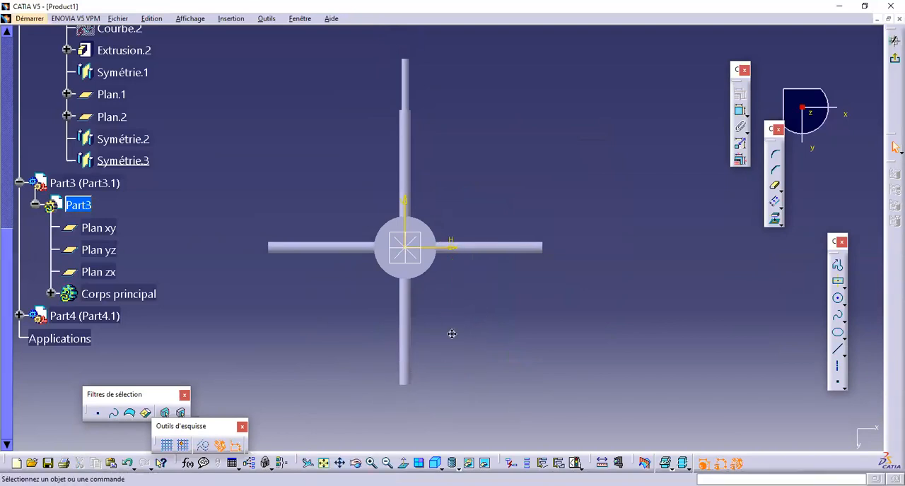
Step: Draw a circle centred on the vertical sketch axis just beyond the solid rod's outer end, large enough to overlap the rod
middle_drag(452, 333, 461, 412)
middle_drag(641, 232, 679, 369)
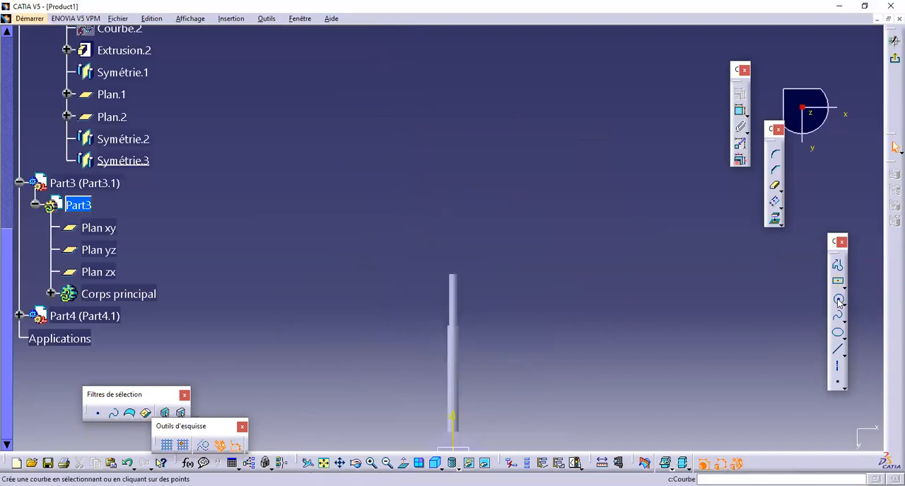
click(839, 298)
click(455, 257)
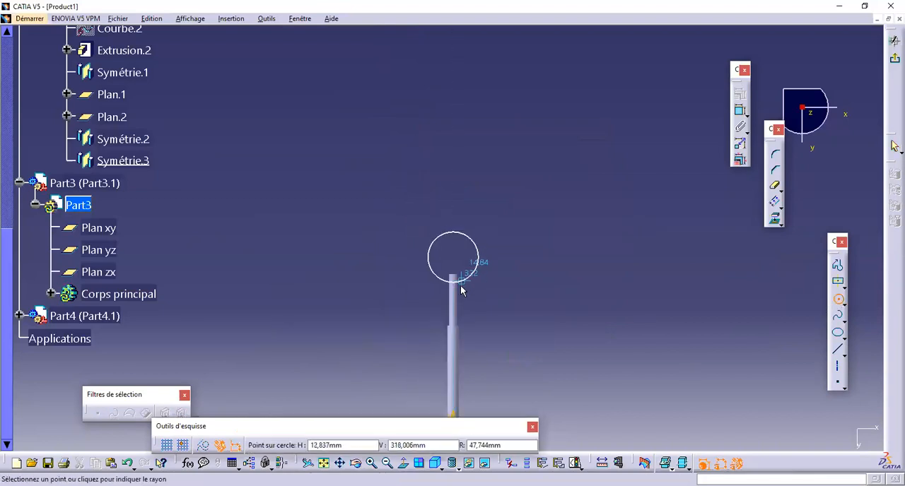
click(462, 290)
Step: Make the circle's centre coincident with the solid rod's outer end edge
ctrl+middle_drag(535, 251, 439, 249)
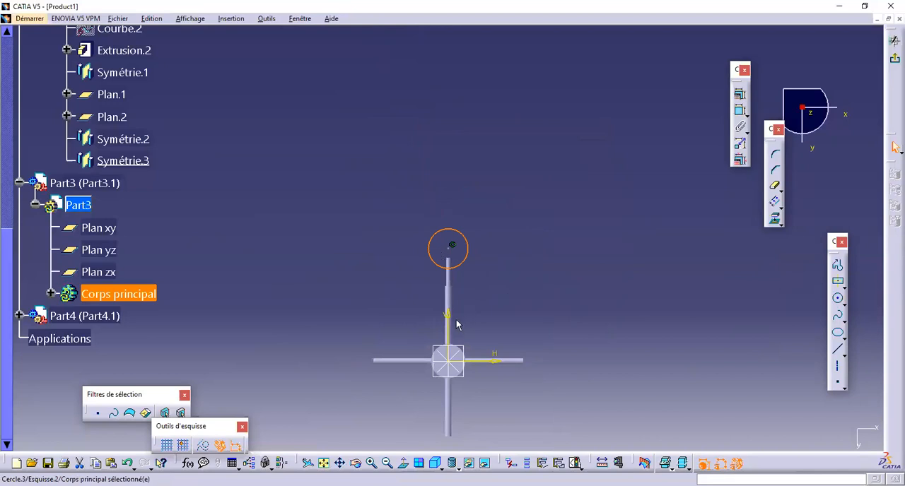
ctrl+middle_drag(479, 298, 477, 249)
click(455, 261)
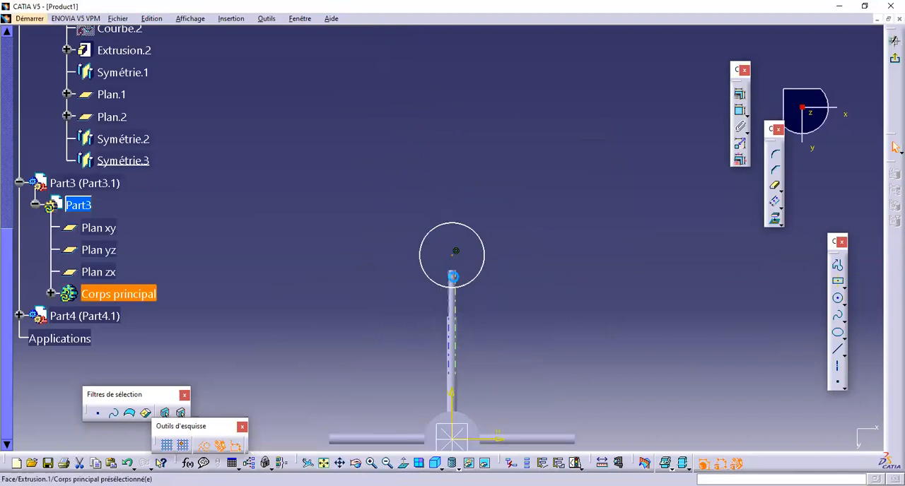
ctrl+middle_drag(477, 308, 413, 242)
click(399, 196)
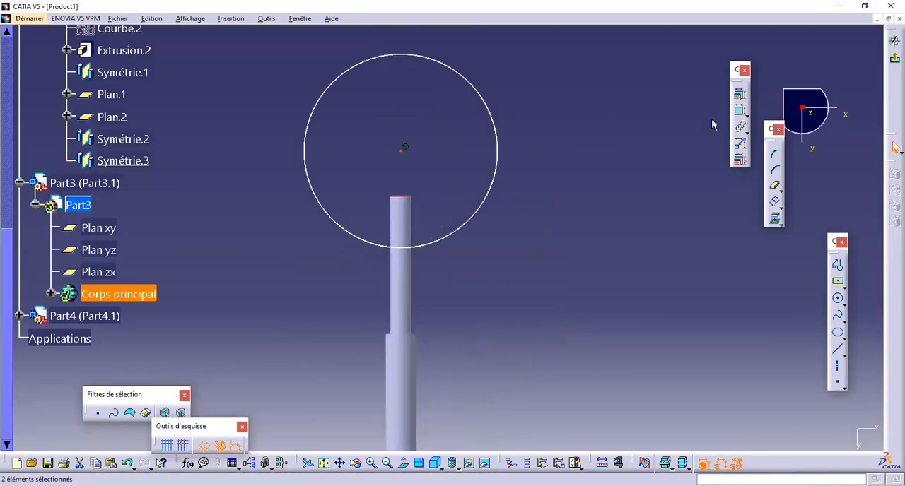
click(743, 97)
click(811, 325)
click(806, 436)
Step: Shrink the circle to slightly wider than the rod and reduce it to a closed quarter-circle profile with horizontal and vertical lines through its centre
drag(501, 196, 422, 198)
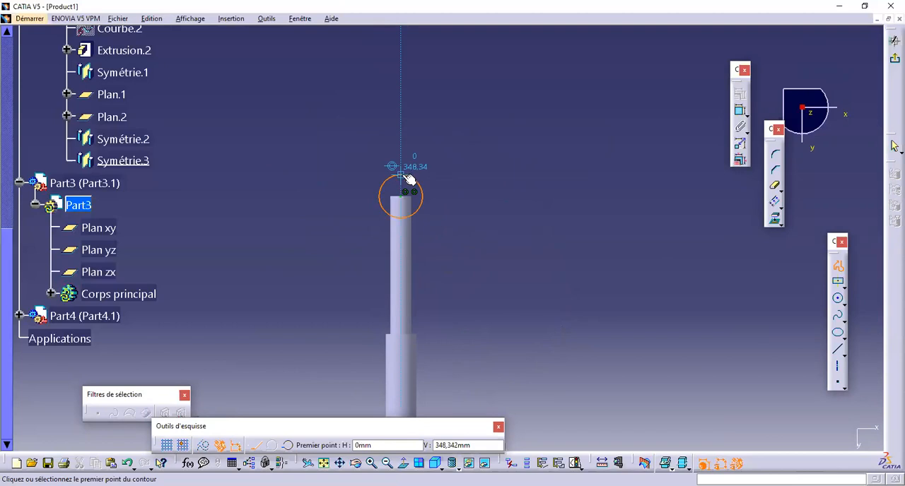
click(408, 178)
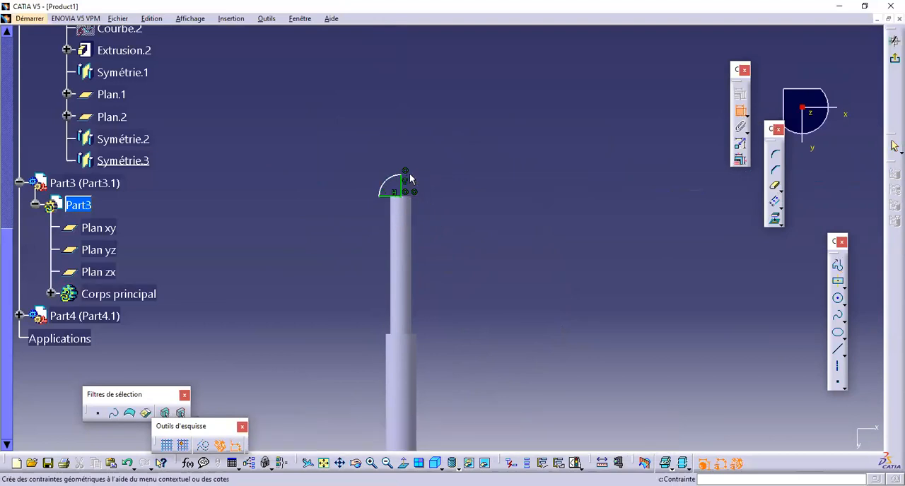
Step: Dimension the distance from the horizontal sketch axis to the quarter-circle profile's far endpoint and copy the value
click(404, 176)
middle_drag(460, 205, 489, 292)
scroll(488, 396, up, 1)
middle_drag(486, 417, 468, 270)
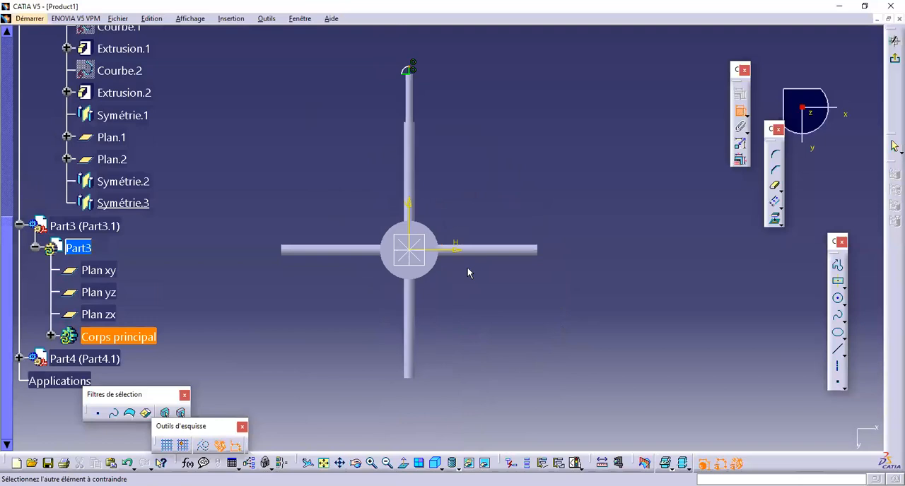
click(453, 253)
click(341, 161)
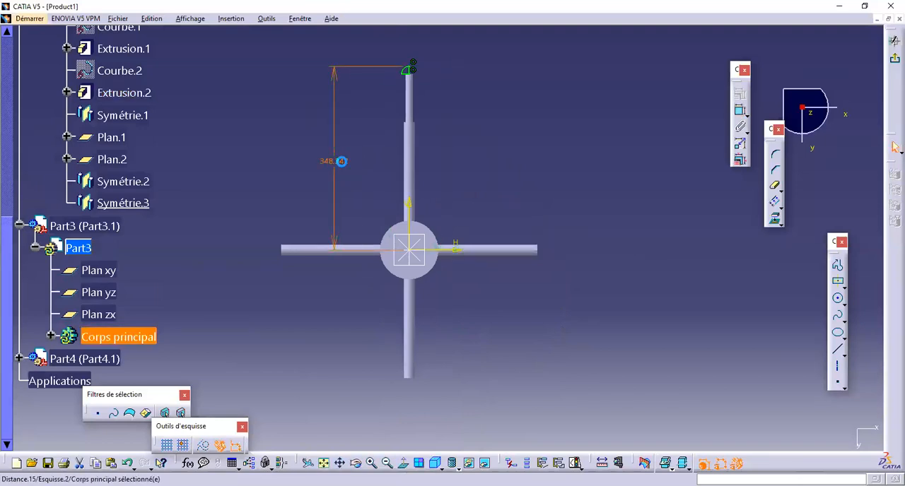
double_click(341, 162)
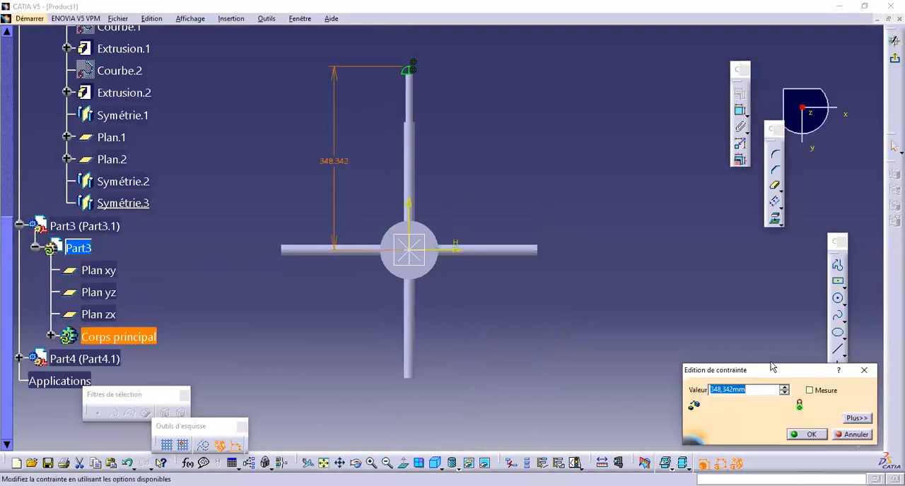
click(865, 370)
Step: Exit the sketch and revolve the quarter-circle profile 360° about its straight edge along the rod axis to form a dome
click(892, 62)
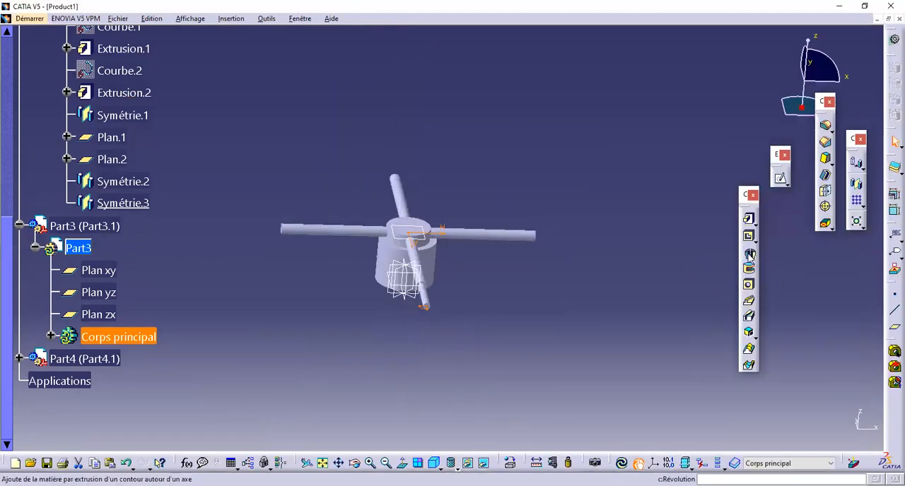
click(750, 254)
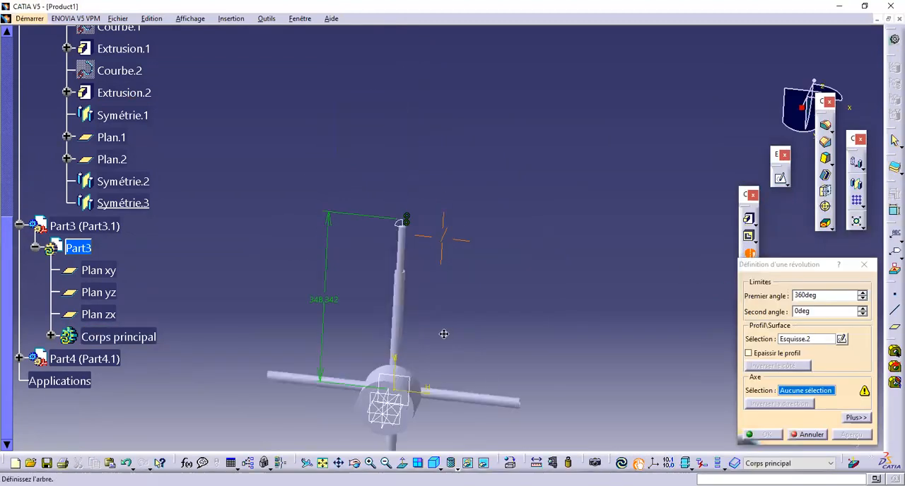
mouse_move(432, 375)
middle_down()
mouse_move(311, 346)
mouse_move(386, 198)
mouse_move(368, 307)
mouse_move(369, 389)
middle_up()
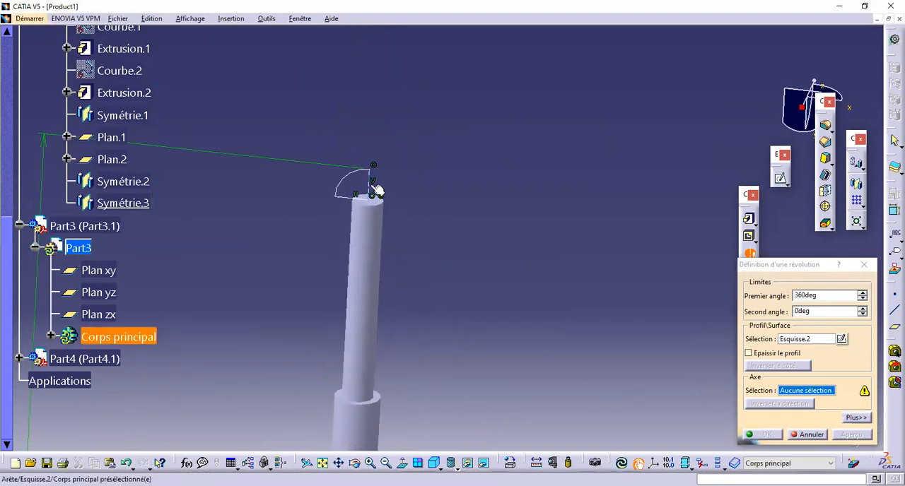
click(371, 185)
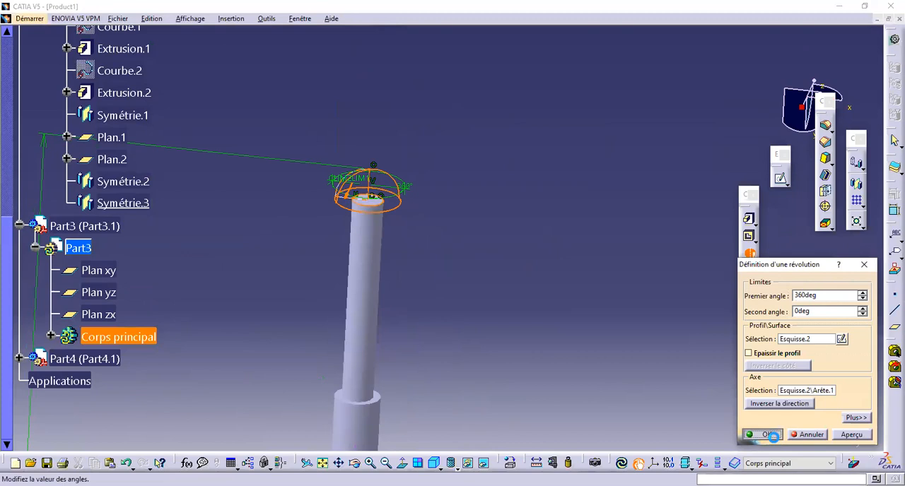
click(767, 435)
Step: Start a new Part3 sketch on Plan.1 and place a point on the vertical axis just beyond the dome
middle_drag(542, 318, 497, 316)
middle_drag(466, 174, 314, 304)
middle_drag(477, 243, 297, 226)
click(318, 251)
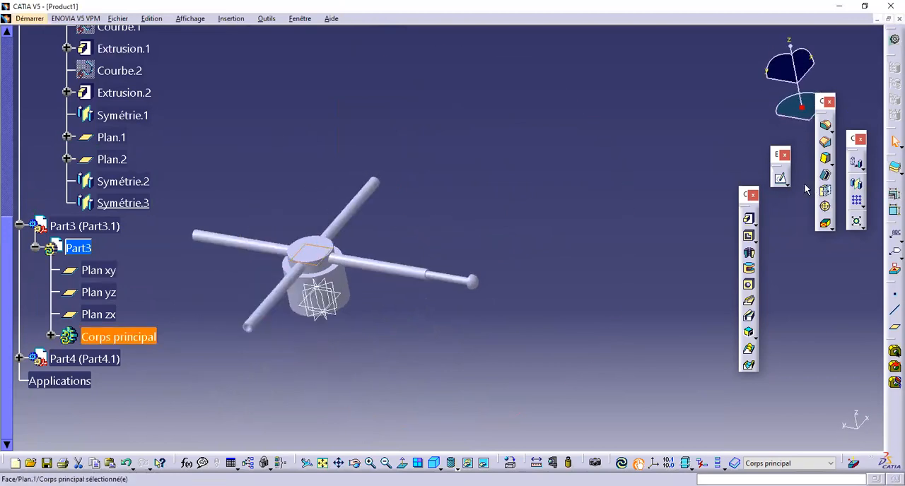
click(781, 181)
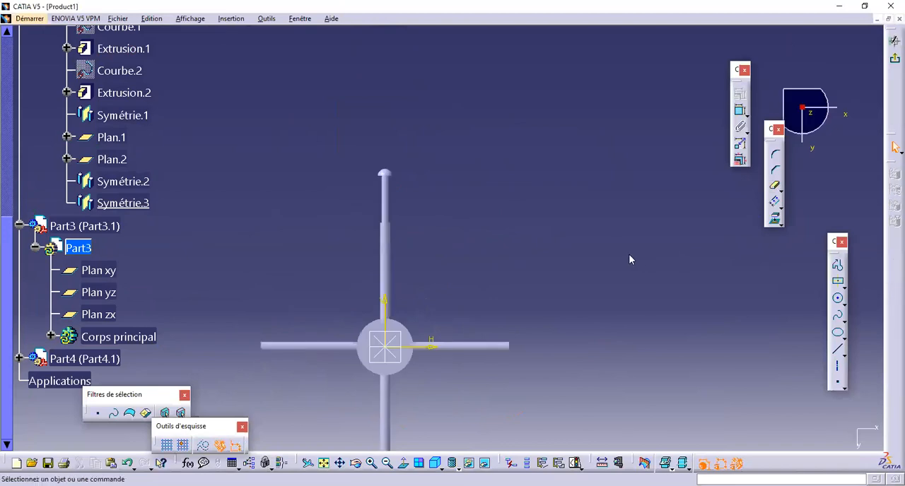
middle_drag(570, 262, 614, 199)
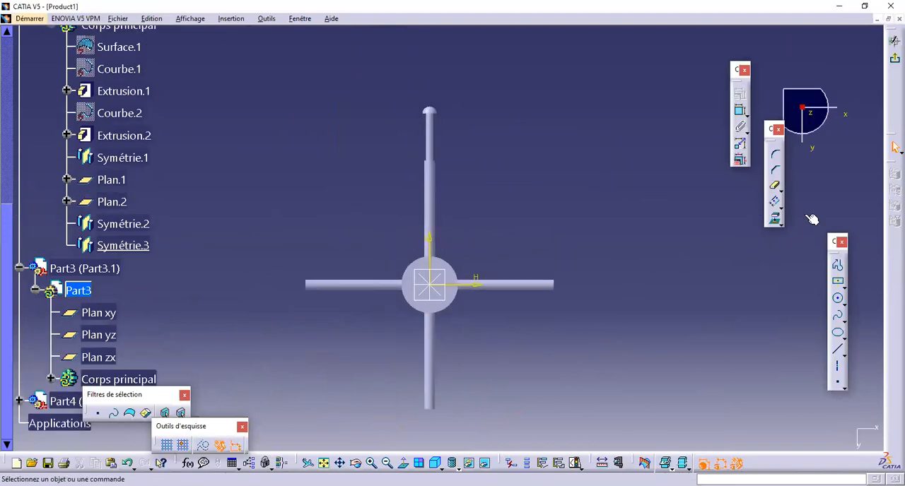
middle_drag(523, 221, 530, 204)
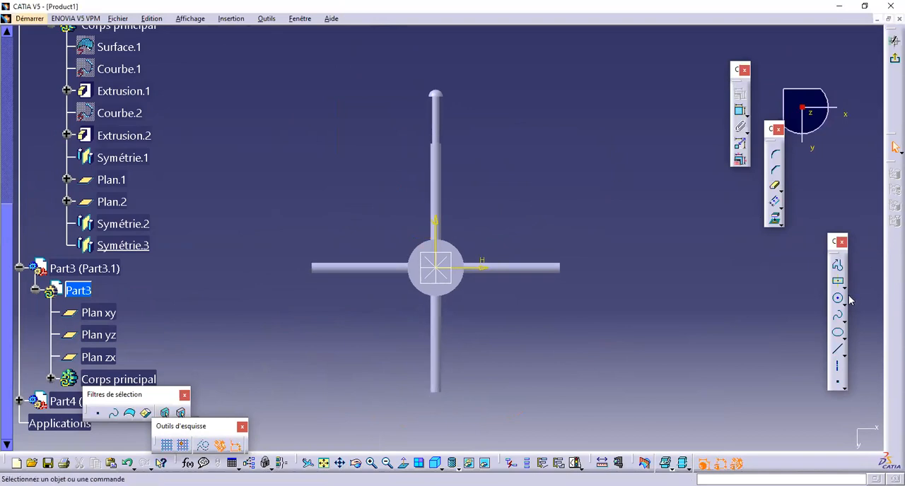
click(838, 384)
click(439, 71)
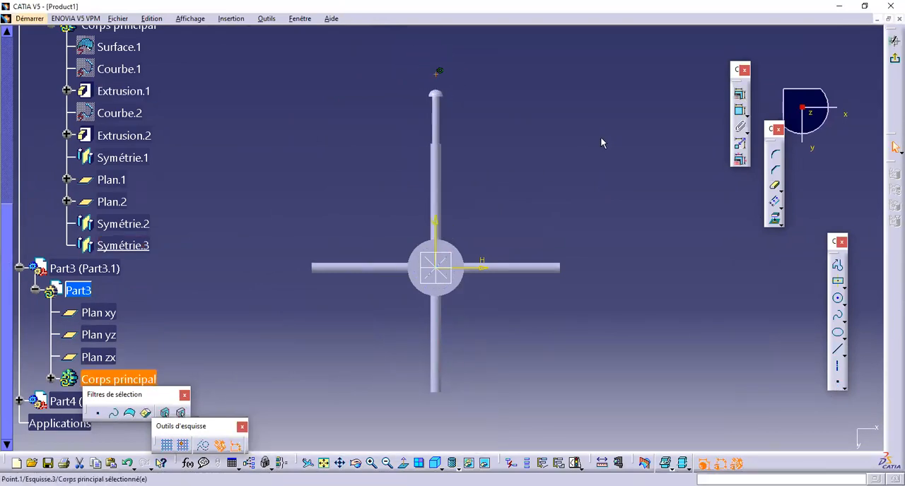
Step: Set the point's distance from the horizontal axis to the copied dome-tip distance and exit the sketch
click(739, 112)
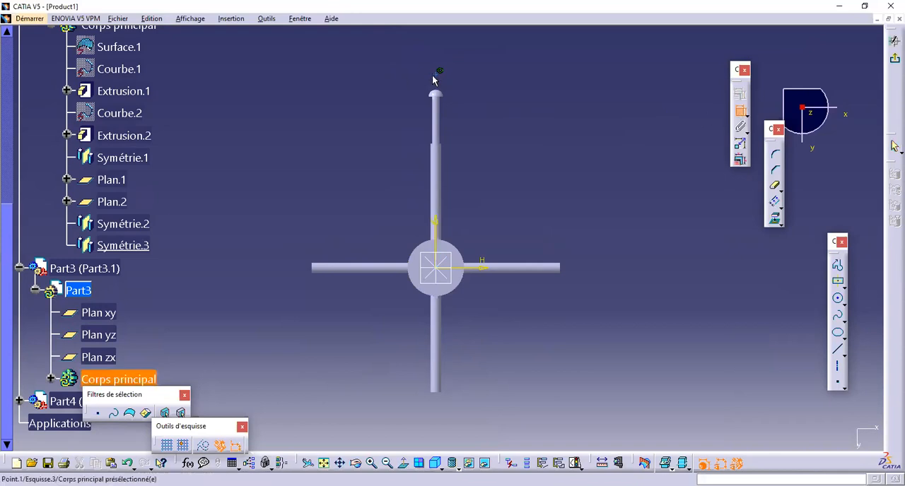
click(490, 267)
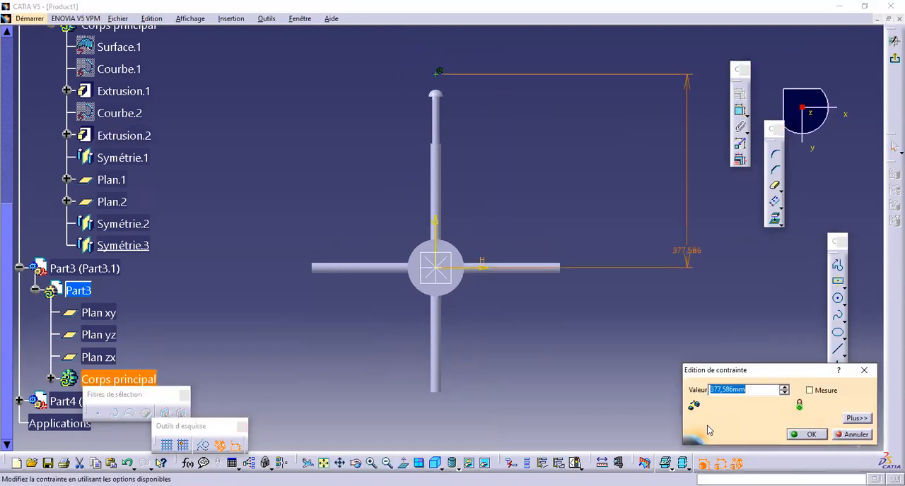
text(348,342mm)
click(807, 435)
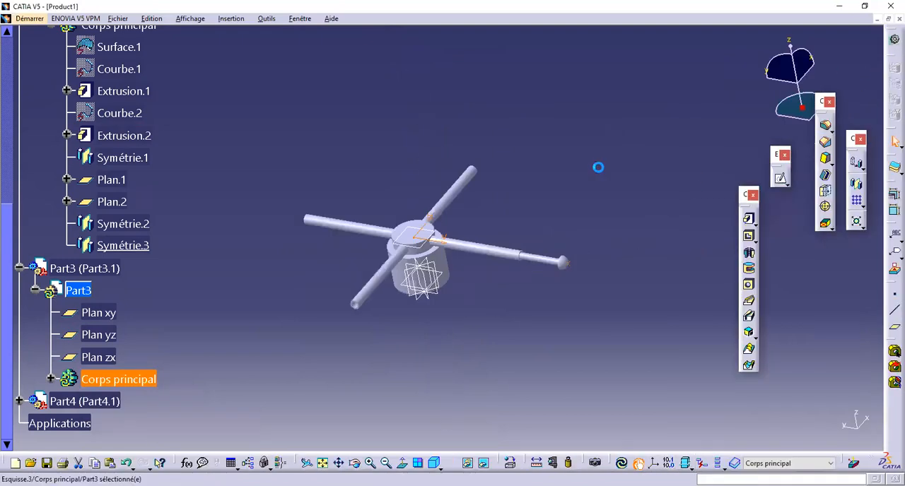
click(563, 315)
Step: Expand Part4 in the tree and activate its main body for editing
middle_drag(474, 276, 424, 319)
click(20, 402)
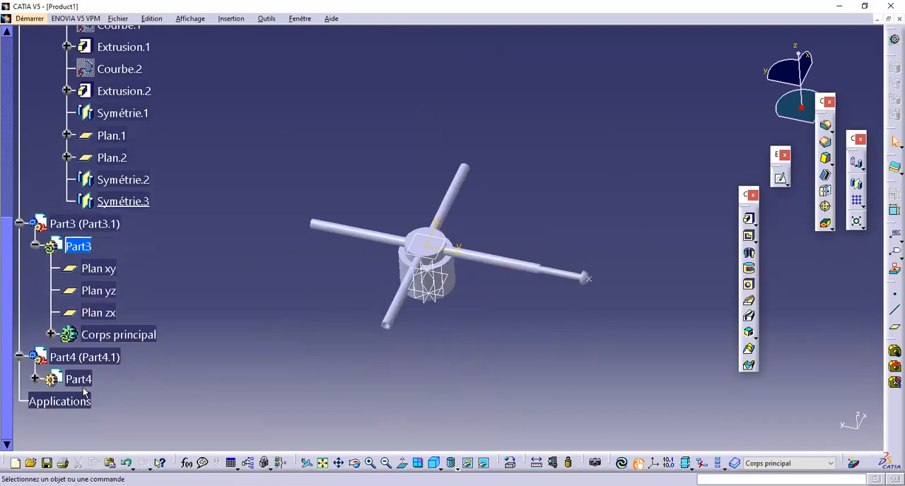
click(35, 379)
double_click(110, 420)
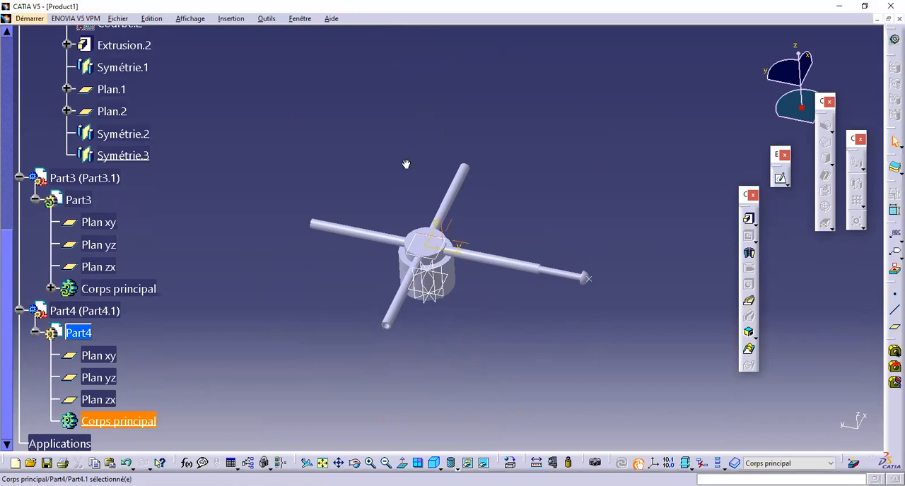
Step: Sketch an ellipse on Part3's plane at the inner cylinder, centred on the origin, with a horizontal semi-axis of about 511 mm, reaching near the dome tip
middle_drag(406, 164, 393, 199)
middle_drag(464, 279, 385, 246)
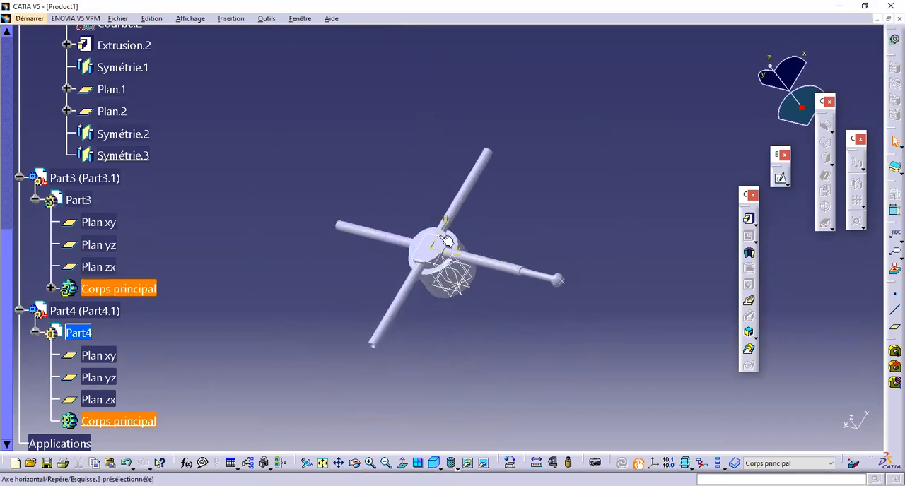
click(450, 239)
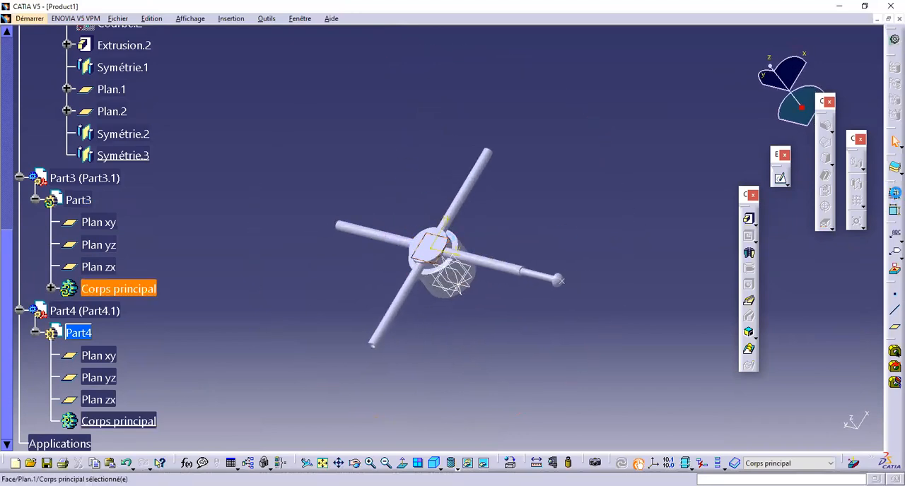
click(781, 180)
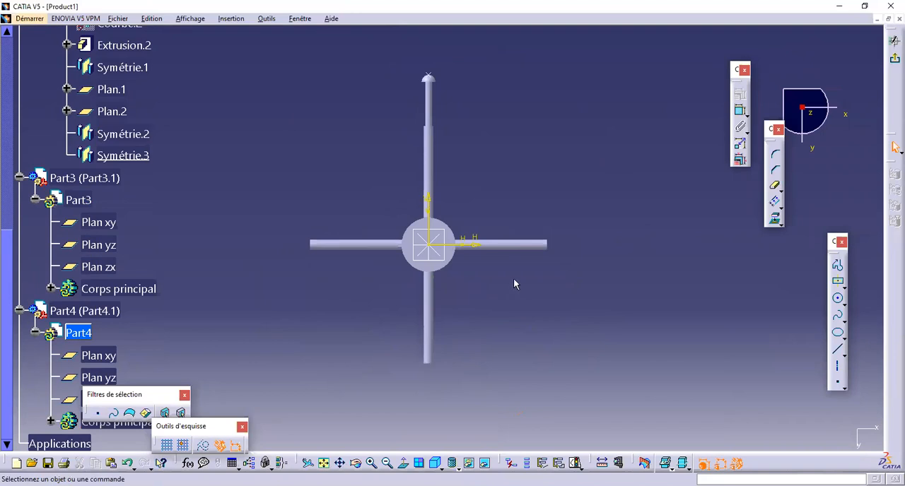
middle_drag(514, 284, 517, 296)
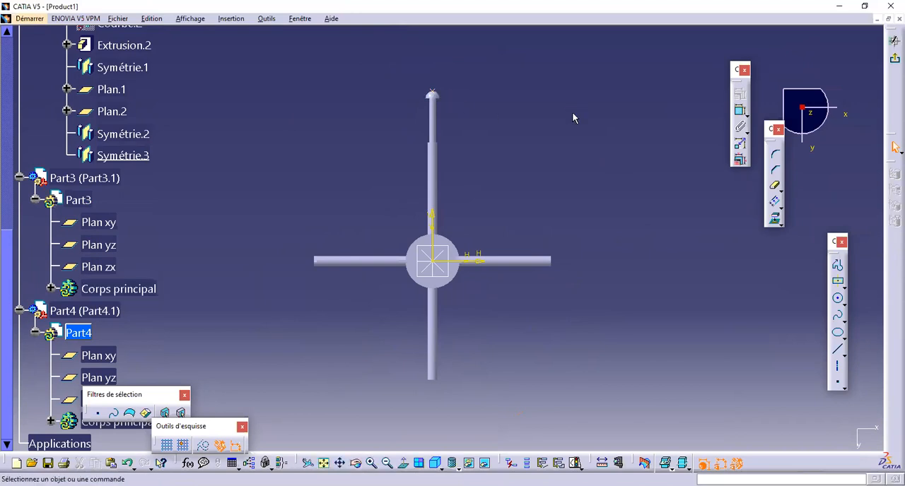
click(839, 335)
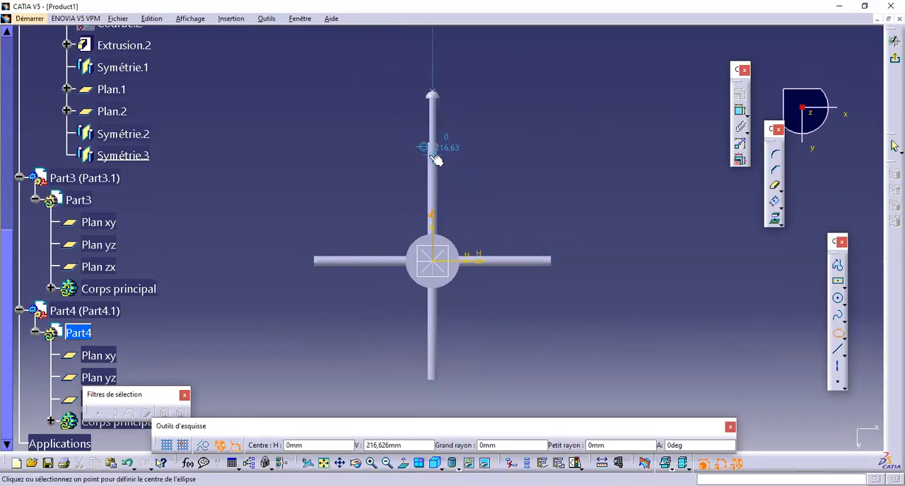
click(438, 263)
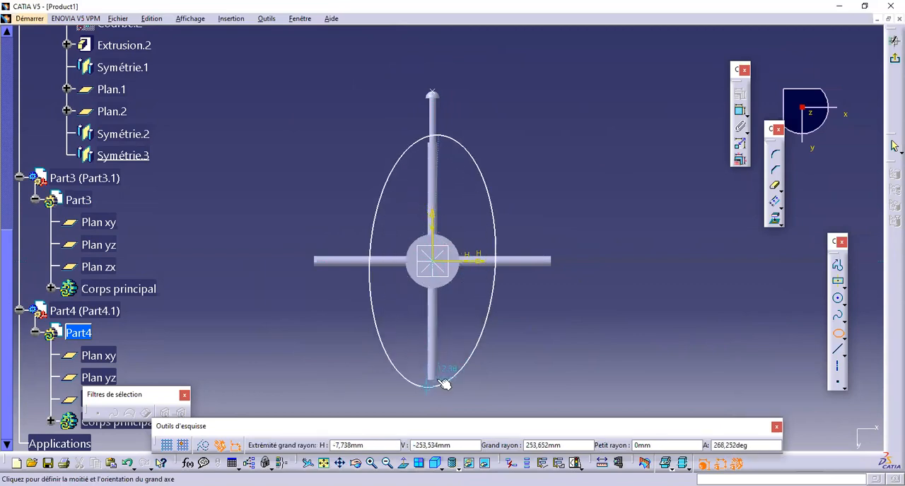
mouse_move(438, 389)
middle_down()
mouse_move(430, 380)
mouse_move(431, 332)
mouse_move(433, 365)
middle_up()
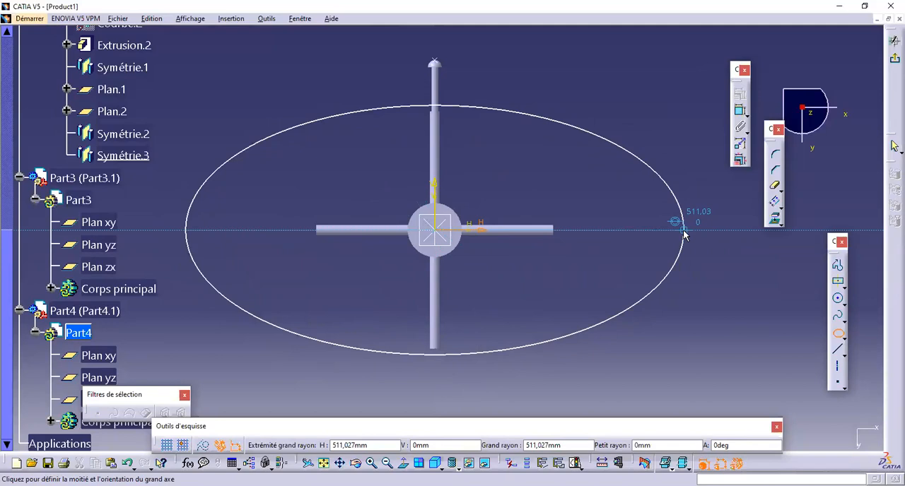
click(683, 231)
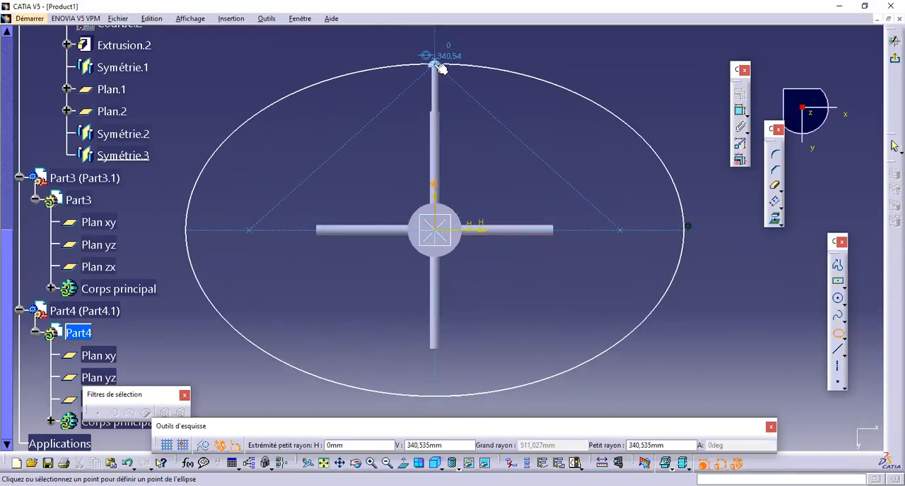
mouse_move(436, 66)
middle_down()
mouse_move(395, 393)
mouse_move(382, 316)
mouse_move(440, 51)
middle_up()
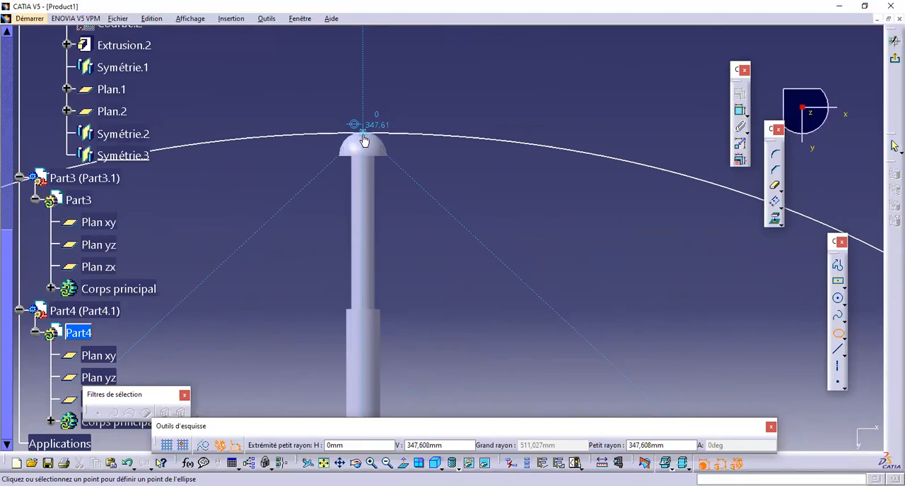
click(363, 134)
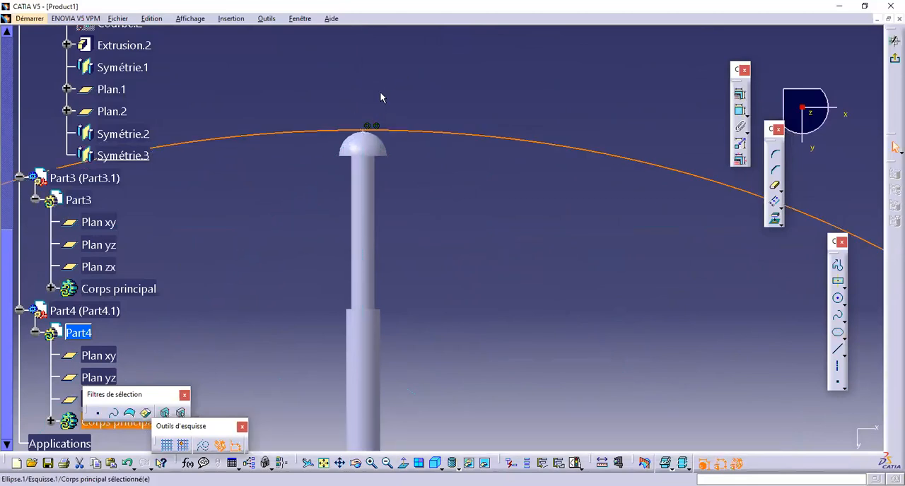
Step: Apply a coincidence constraint between the ellipse and Part3's point at the dome tip
click(412, 102)
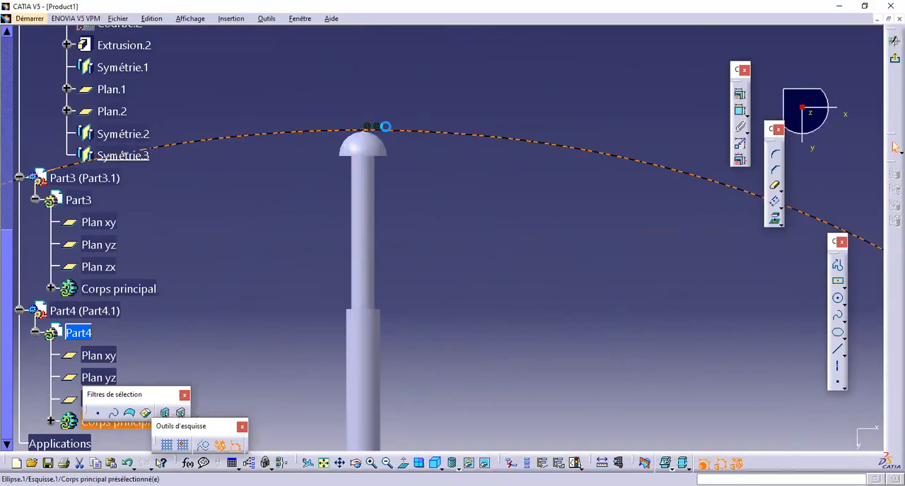
click(384, 129)
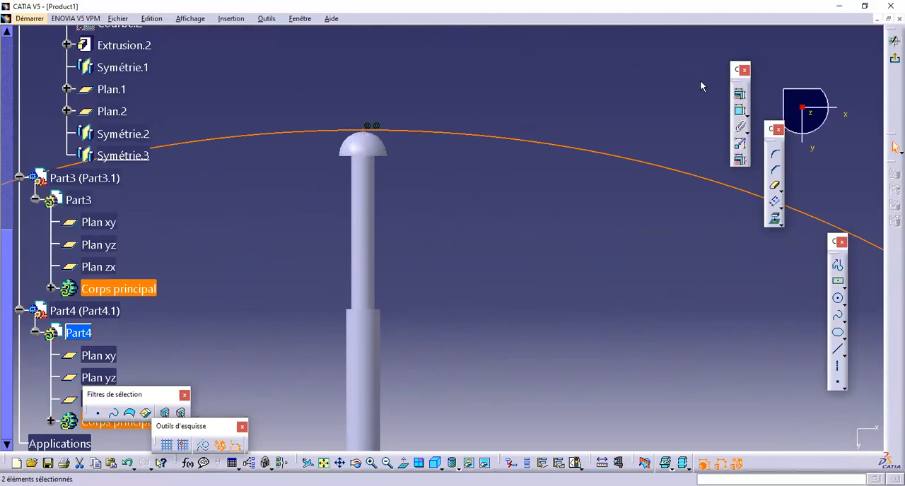
click(740, 94)
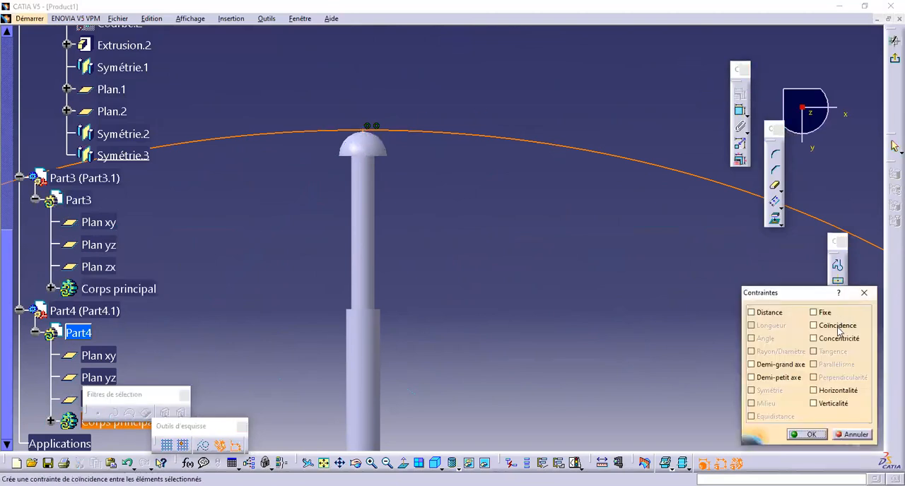
click(837, 326)
click(809, 432)
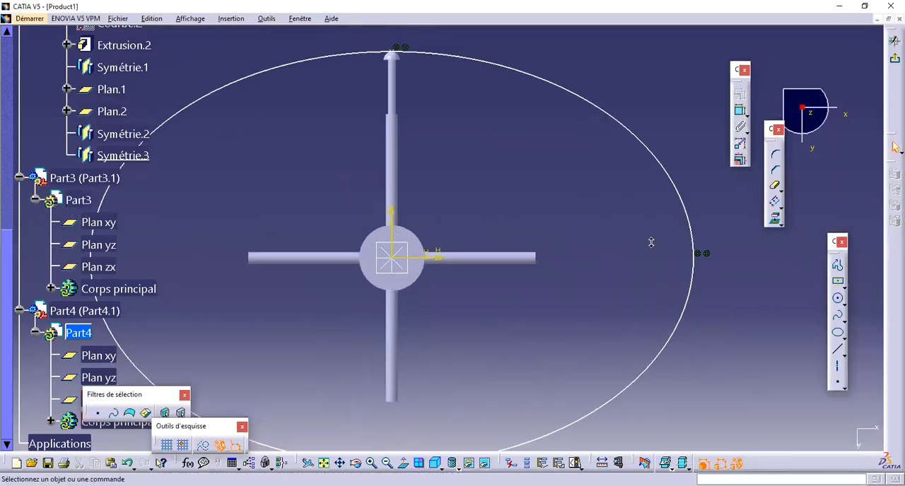
Step: Draw a larger ellipse centred on the origin, with semi-axes of about 574 mm and 381 mm, around the first one and exit the sketch
middle_drag(626, 282, 652, 222)
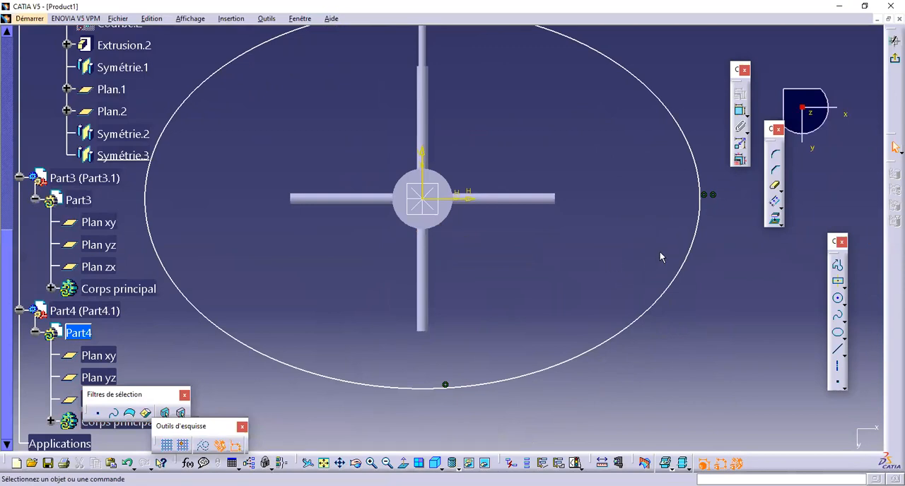
middle_drag(577, 126, 585, 185)
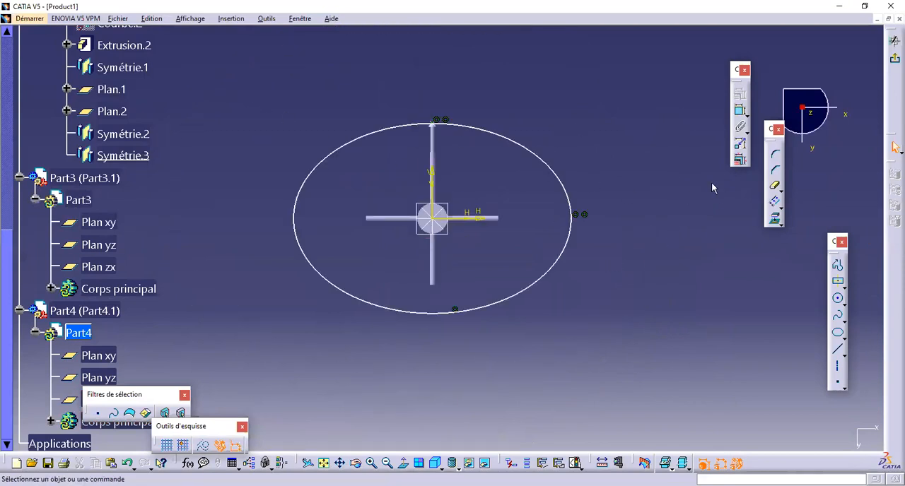
click(838, 337)
middle_drag(473, 277, 424, 202)
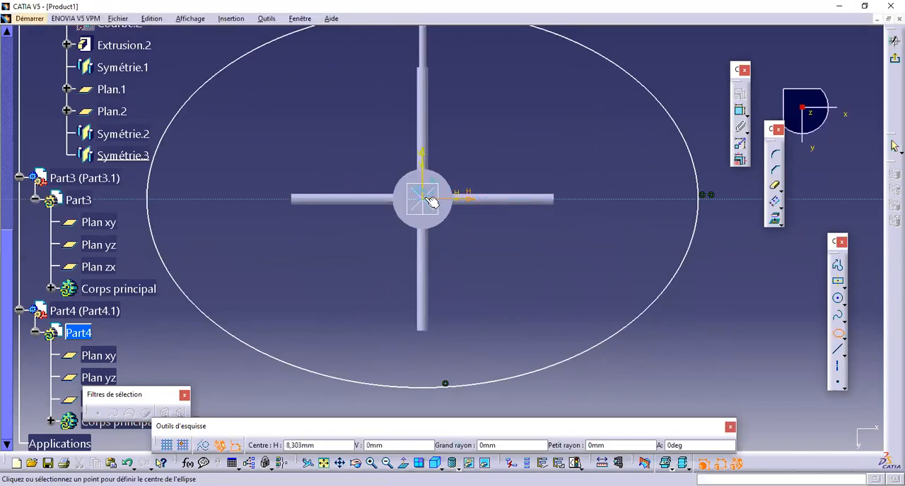
click(422, 198)
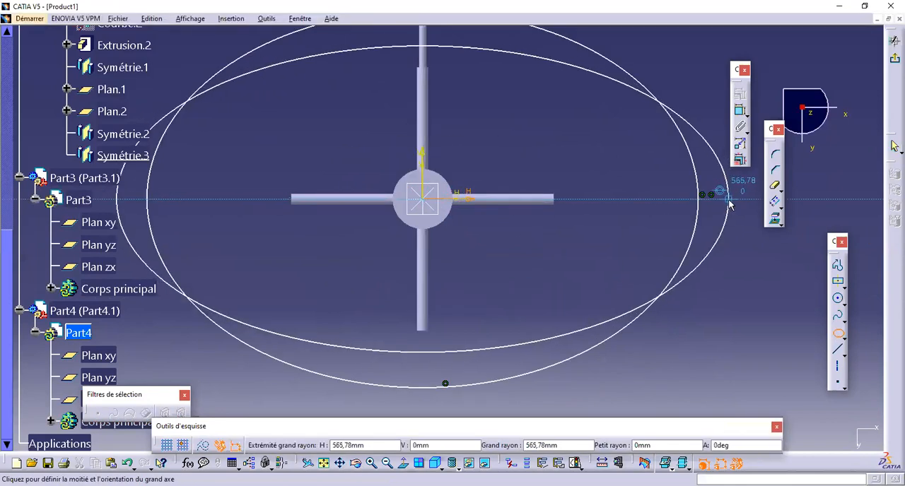
click(734, 203)
middle_drag(446, 96, 442, 223)
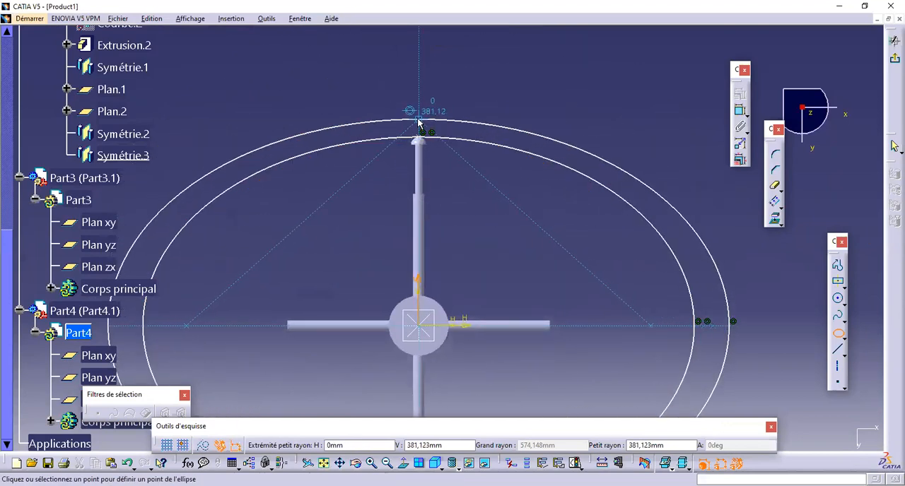
click(418, 121)
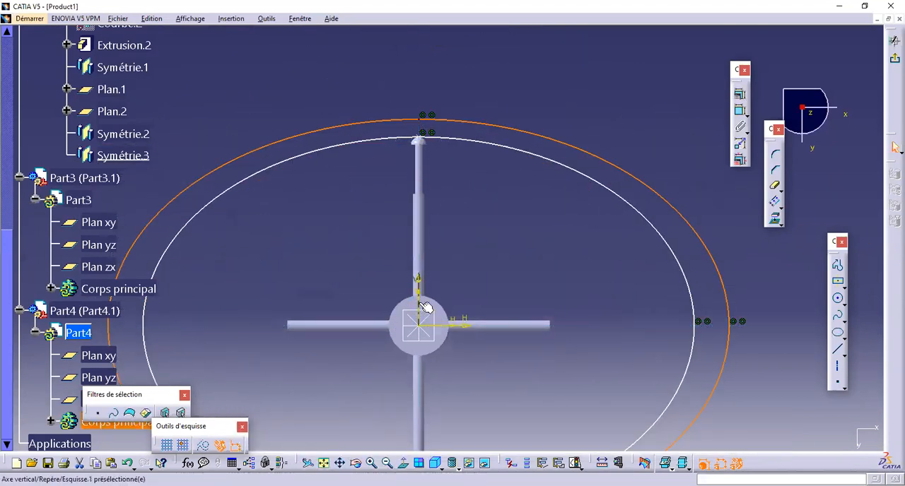
ctrl+middle_drag(486, 164, 484, 195)
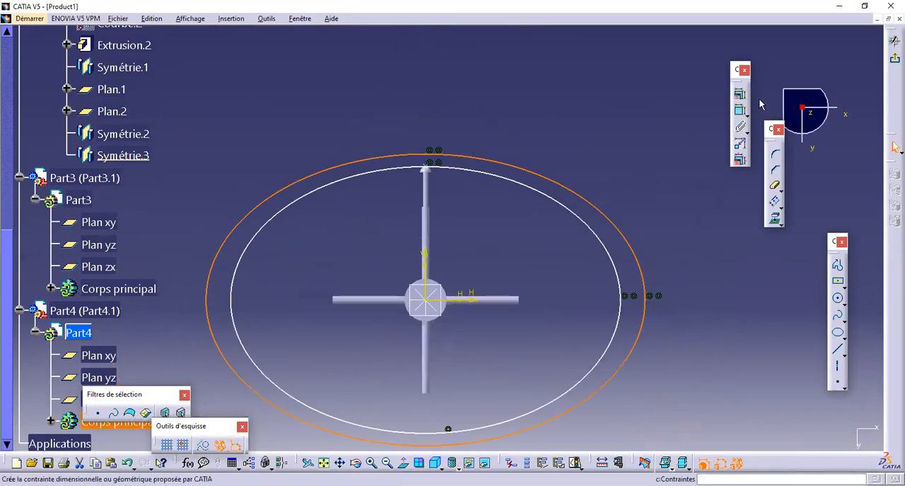
click(895, 41)
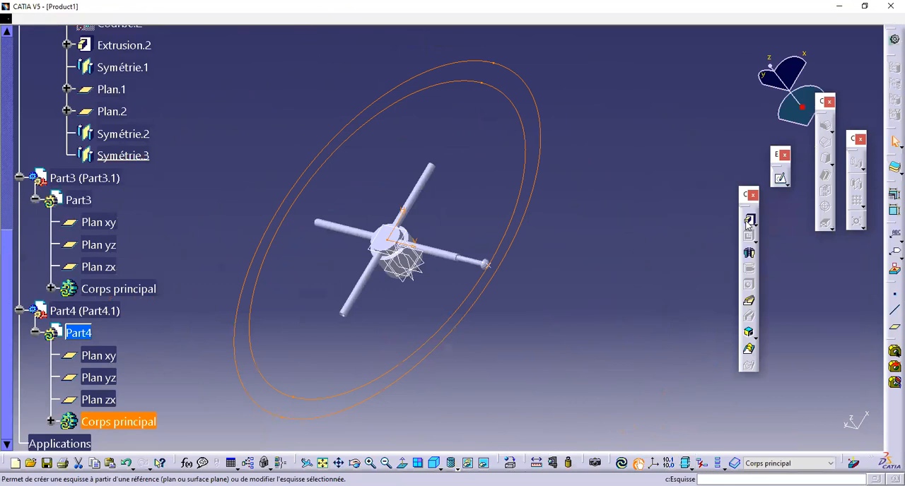
Step: Start an extrusion of the two-ellipse sketch with its first limit set to Jusqu'au plan on the inner cylinder's flat end face
click(747, 222)
mouse_move(515, 211)
middle_down()
mouse_move(471, 168)
mouse_move(482, 201)
mouse_move(515, 205)
middle_up()
click(763, 135)
click(792, 169)
scroll(436, 274, up, 1)
middle_drag(437, 275, 579, 183)
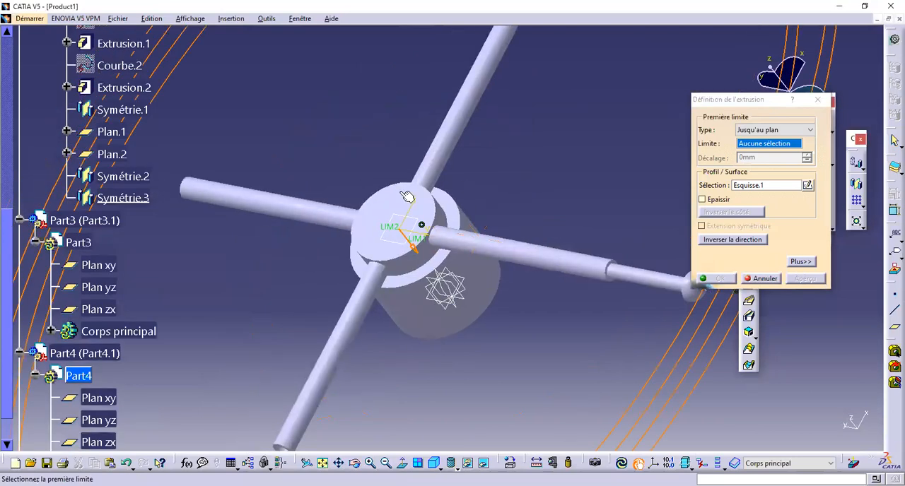
click(397, 205)
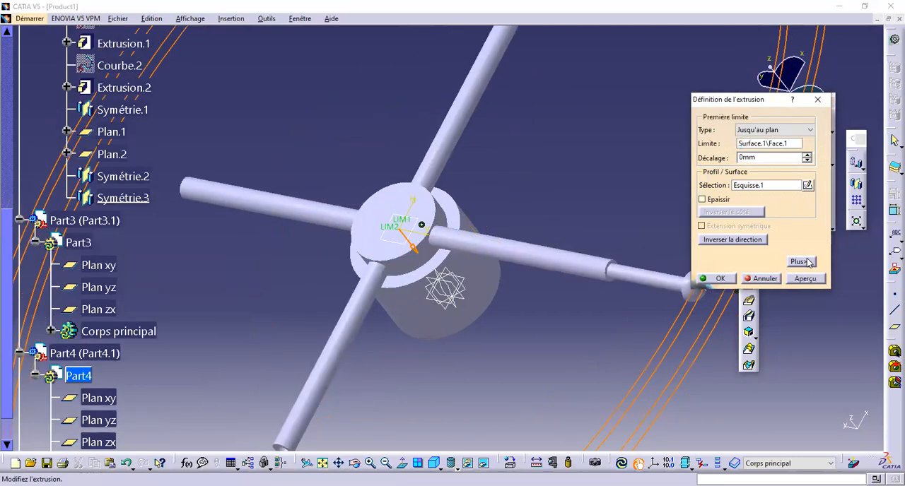
Step: Set the extrusion's second limit to Jusqu'au plan on the cylinder's opposite end face and create the elliptical ring
click(800, 261)
click(854, 129)
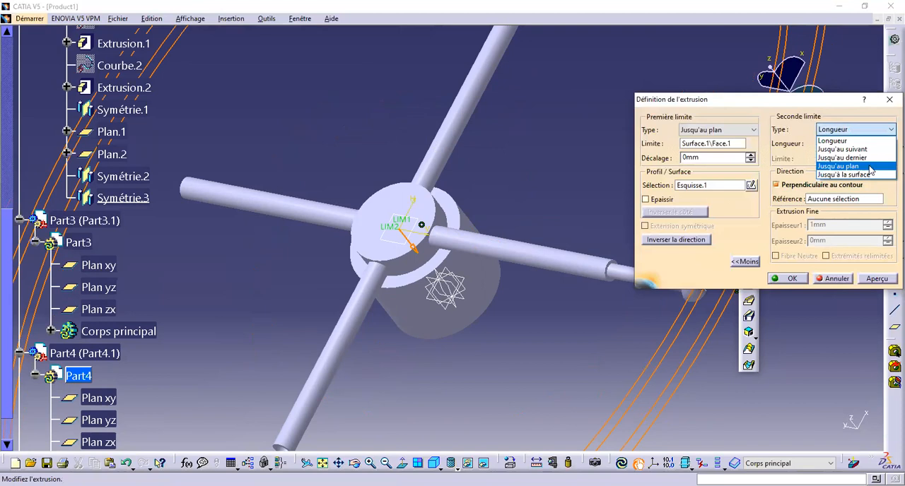
click(840, 166)
middle_drag(482, 181, 232, 115)
mouse_move(567, 307)
middle_down()
mouse_move(627, 325)
mouse_move(564, 303)
middle_up()
click(788, 279)
Step: Collapse the Part1, Part2, Part3 and Part4 branches in the specification tree
middle_drag(416, 115, 473, 304)
scroll(104, 131, up, 7)
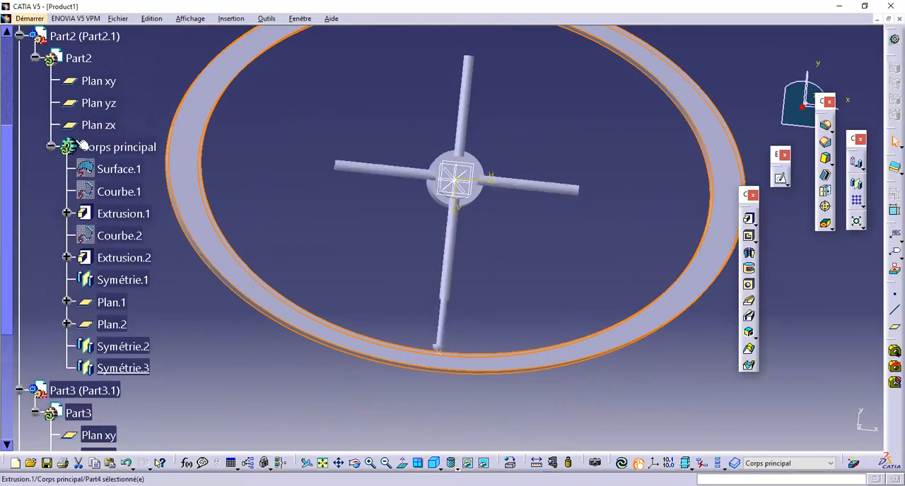
click(18, 165)
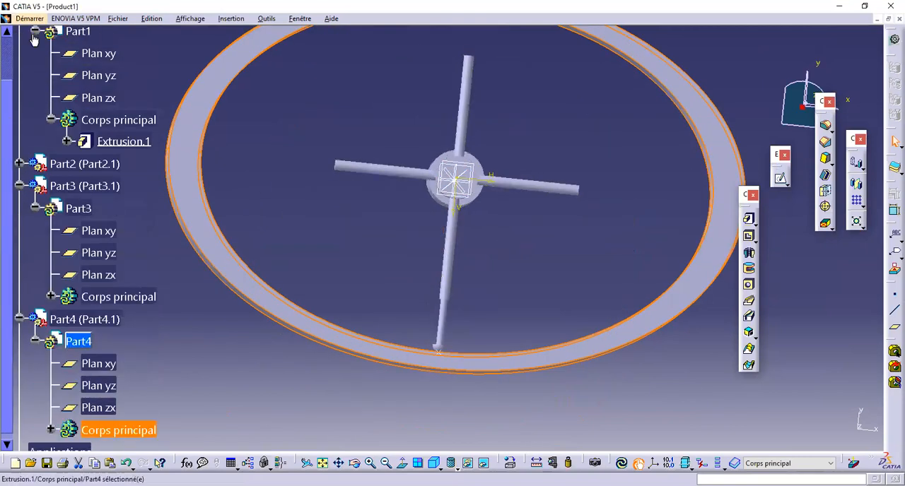
click(33, 31)
click(19, 75)
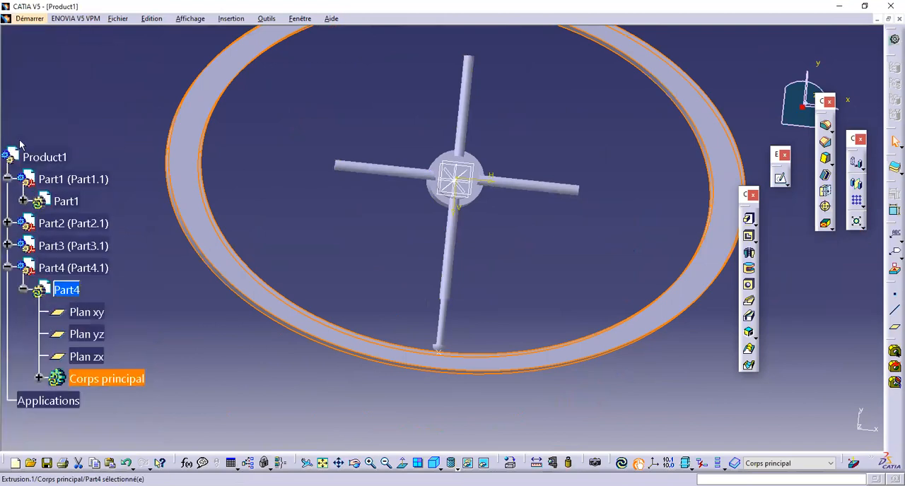
click(8, 179)
click(182, 275)
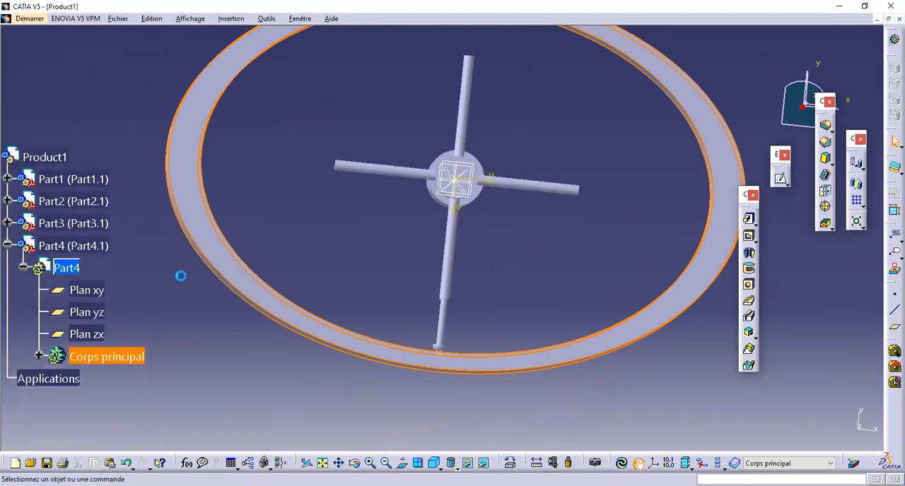
click(8, 247)
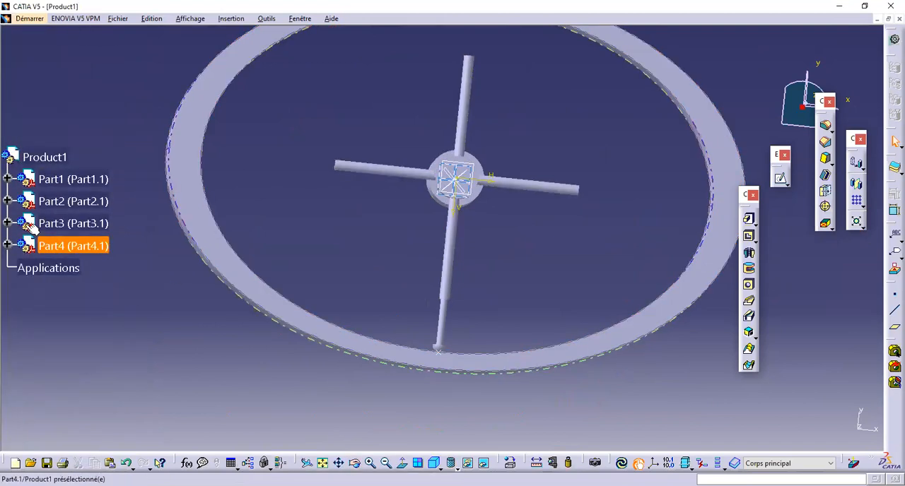
Step: Set Part1's graphic colour to white in its properties
right_click(59, 181)
click(85, 226)
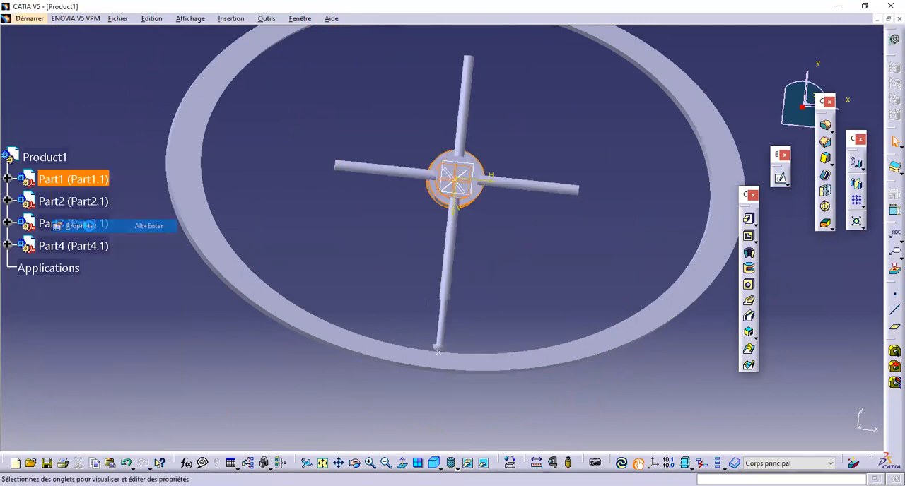
click(677, 235)
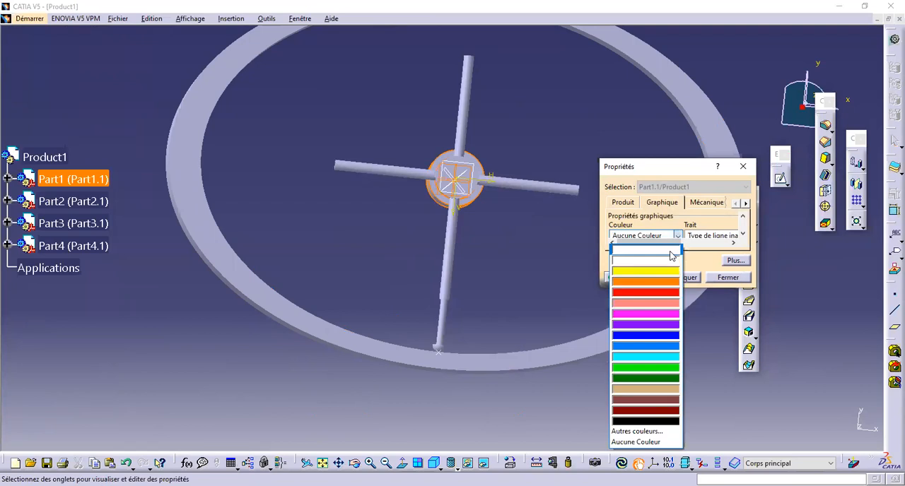
click(670, 252)
click(678, 280)
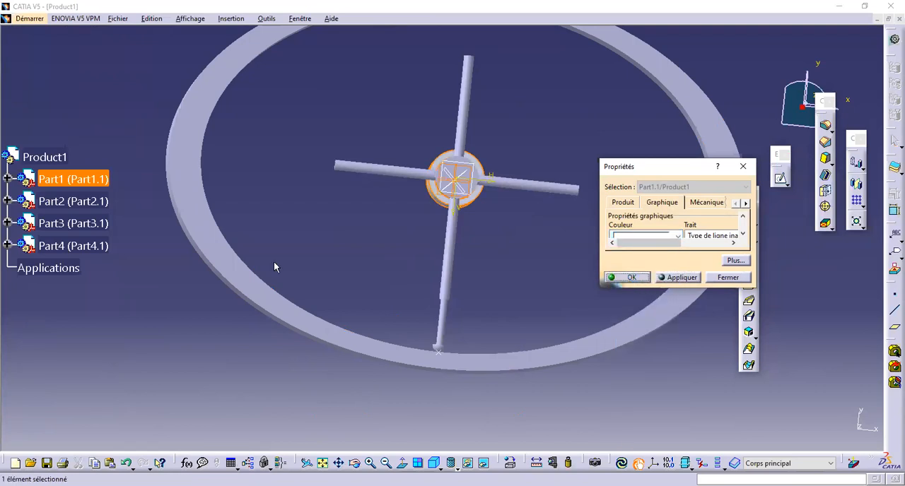
Step: Change Part2's graphic colour to cyan in its properties
right_click(70, 202)
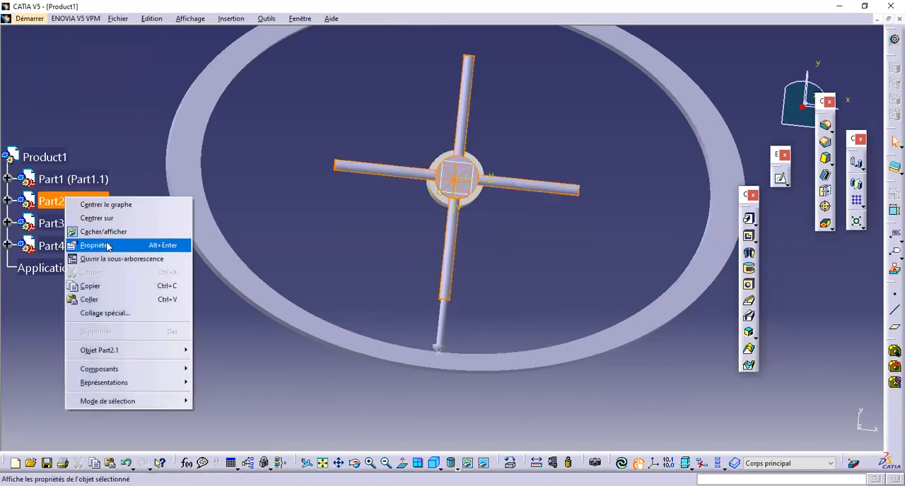
click(104, 245)
click(678, 234)
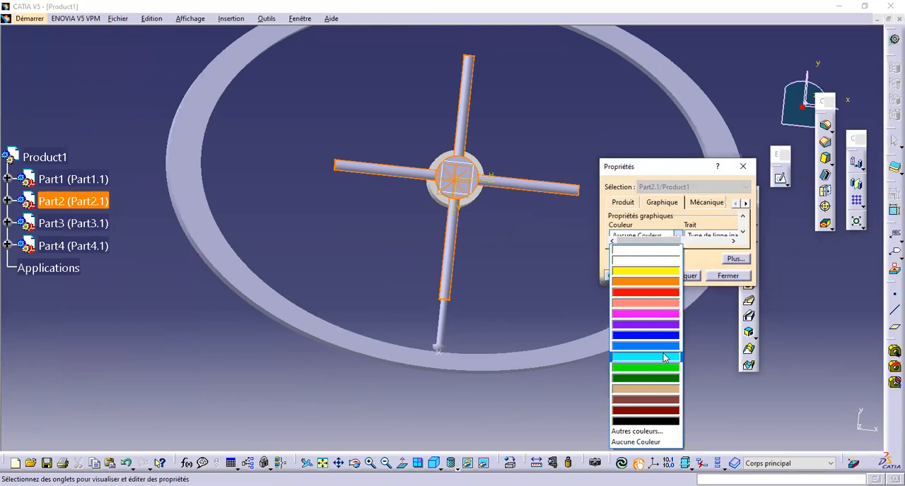
click(663, 353)
click(637, 276)
Step: Give Part3 an orange graphic colour in its properties
middle_drag(542, 267, 476, 219)
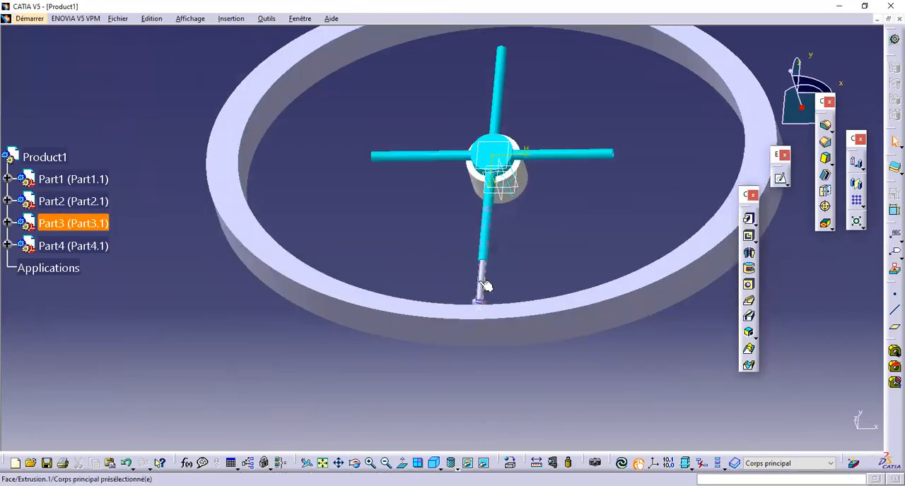
right_click(78, 223)
click(129, 272)
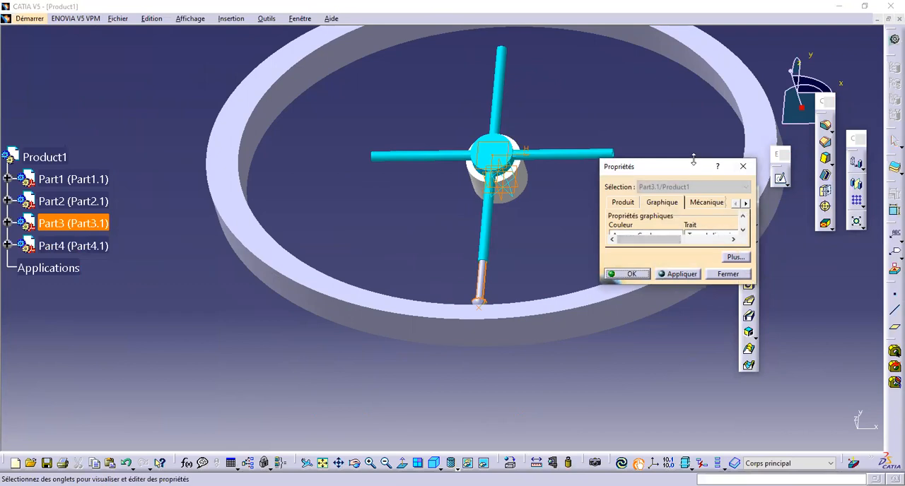
drag(694, 158, 694, 62)
click(676, 173)
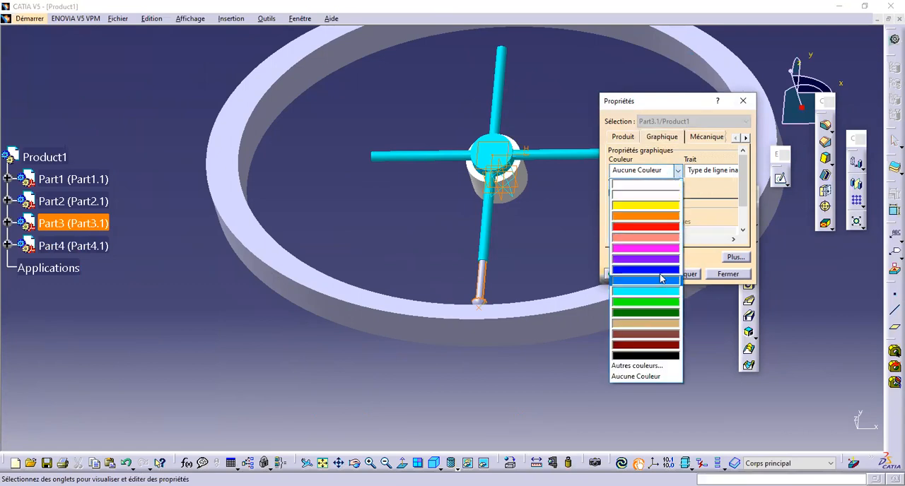
click(665, 217)
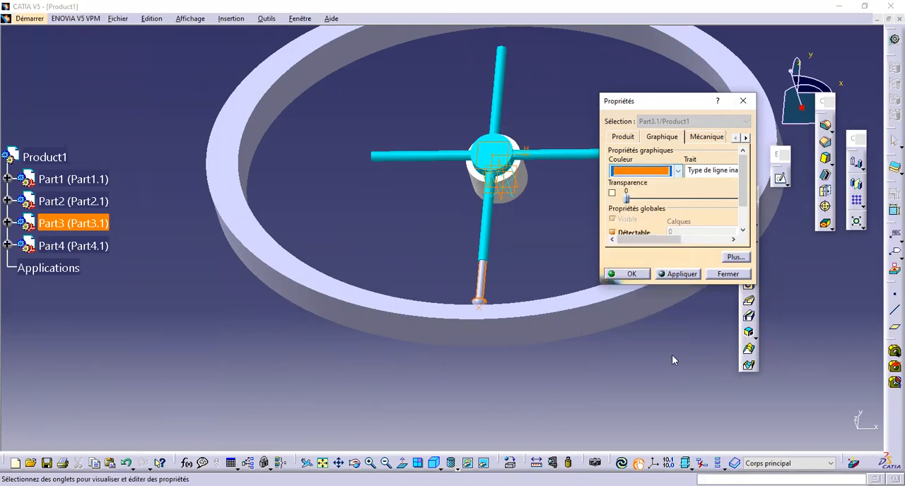
click(640, 273)
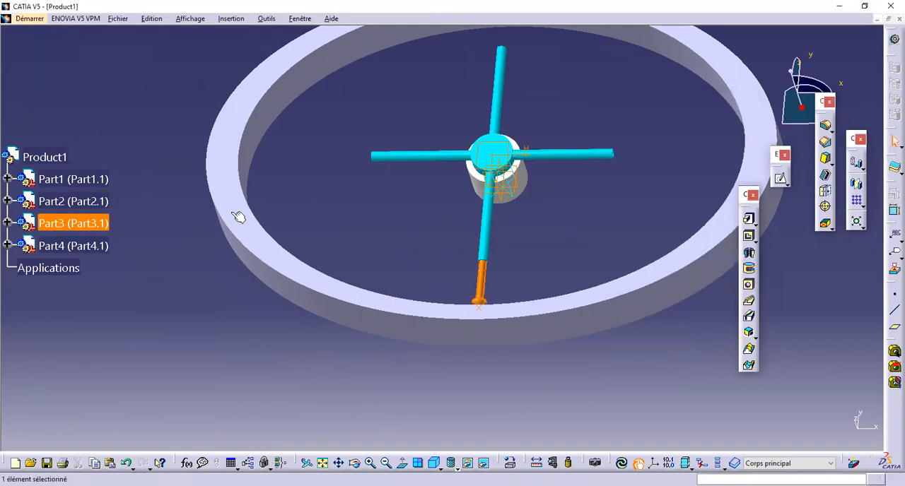
Step: Colour Part4's elliptical ring white through its graphic properties and inspect the coloured assembly
right_click(73, 246)
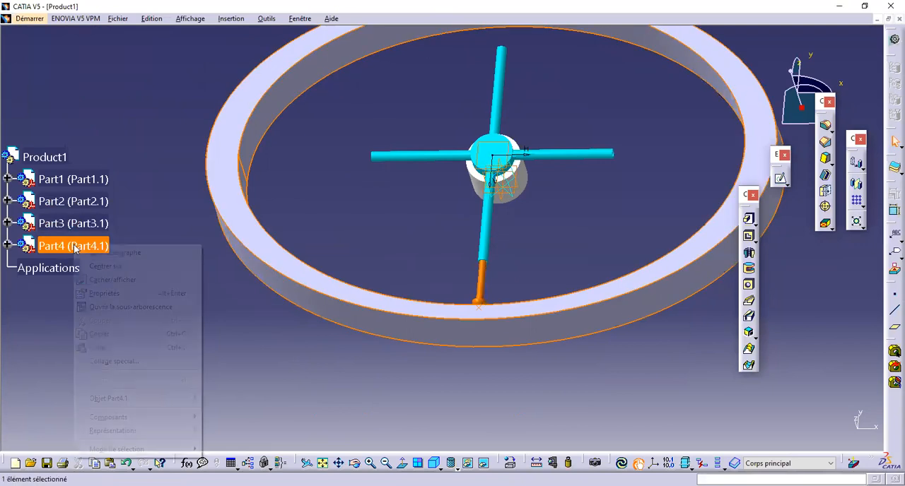
click(127, 294)
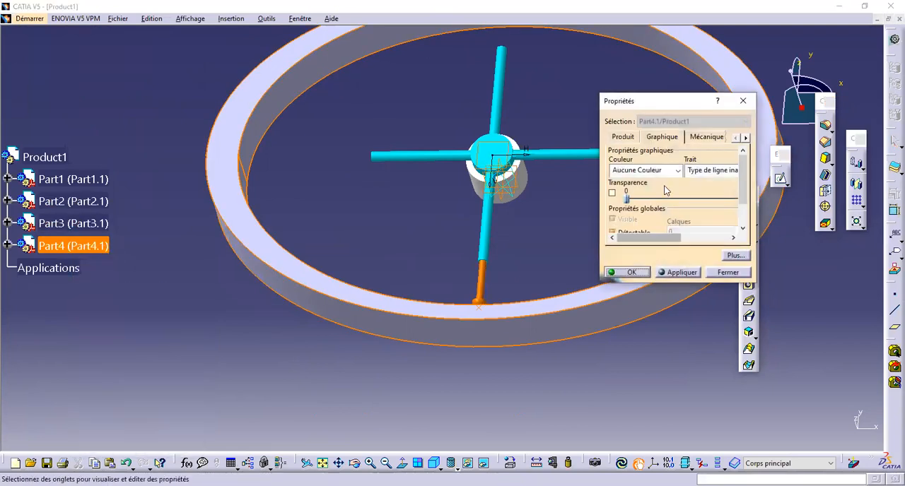
click(676, 172)
click(661, 198)
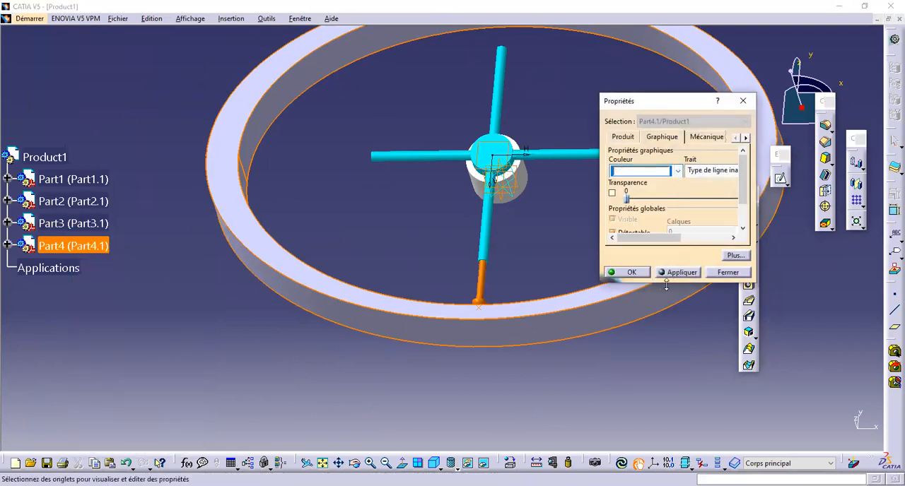
click(629, 273)
middle_drag(592, 218, 277, 259)
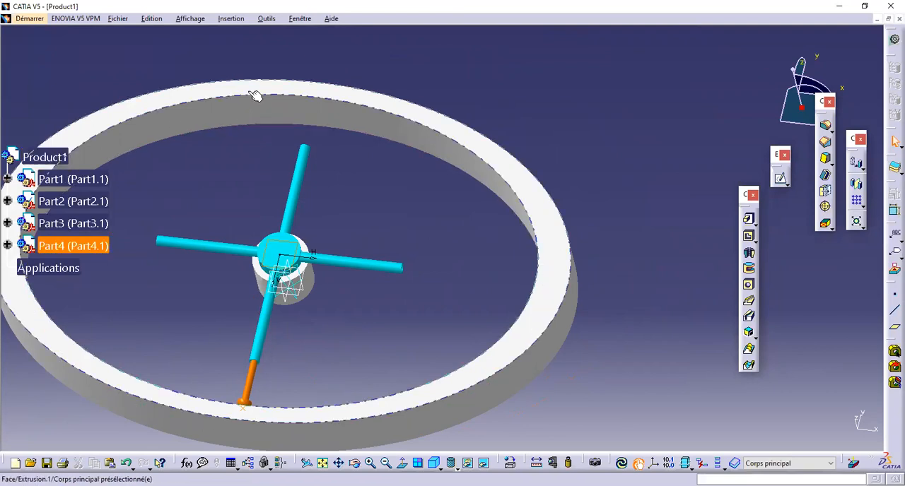
middle_drag(281, 89, 422, 195)
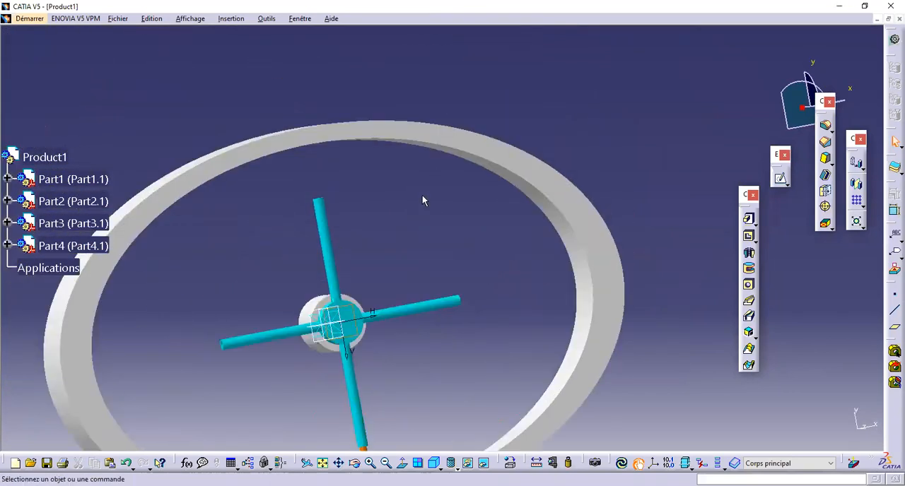
Step: Start a new sketch in Part4 for reference points on the elliptical ring
double_click(458, 139)
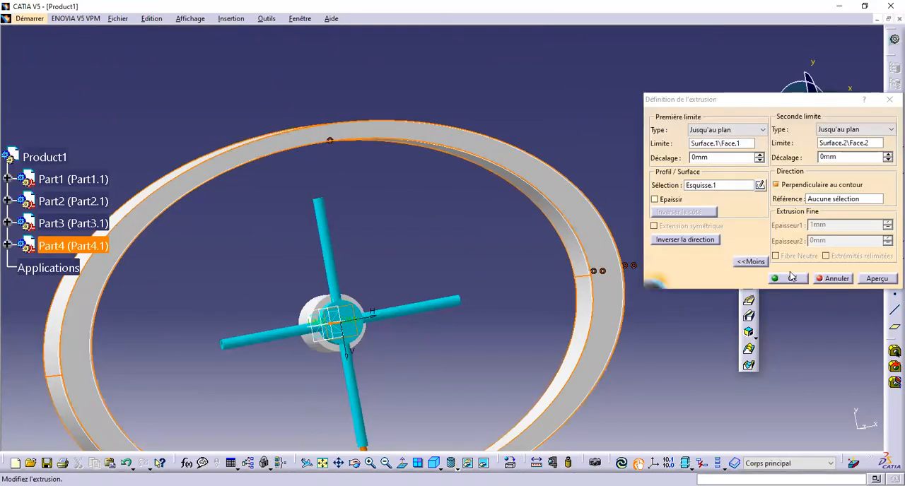
middle_drag(404, 252, 283, 252)
middle_drag(515, 250, 475, 240)
click(475, 240)
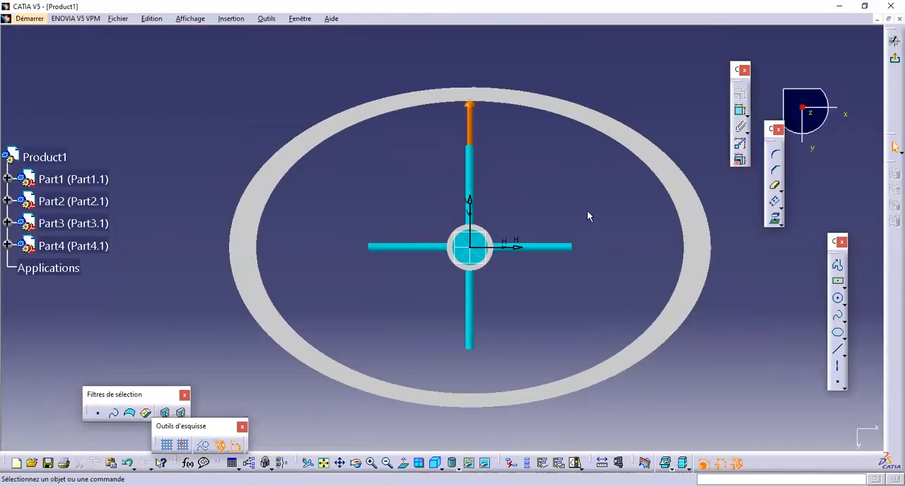
ctrl+middle_drag(587, 210, 560, 185)
middle_drag(560, 186, 546, 176)
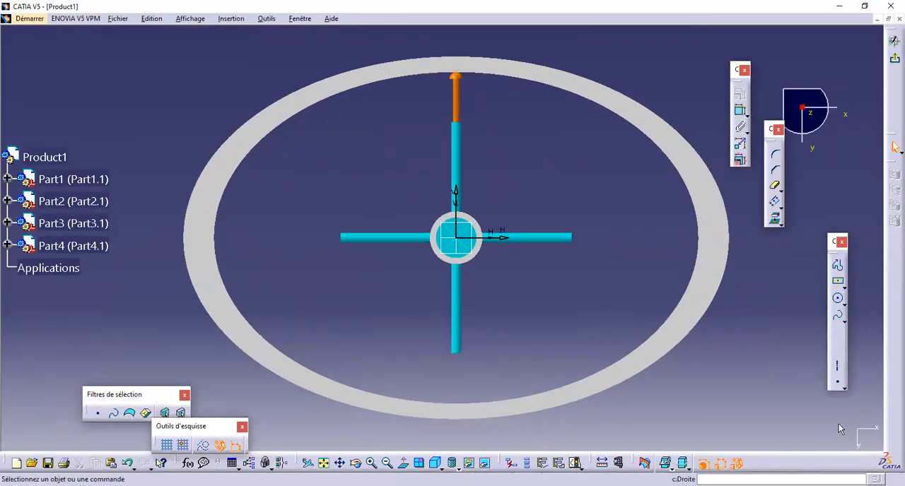
Step: Place four sketch points near the ring, two on the horizontal axis and two near the vertical axis, on opposite sides of the centre
click(840, 386)
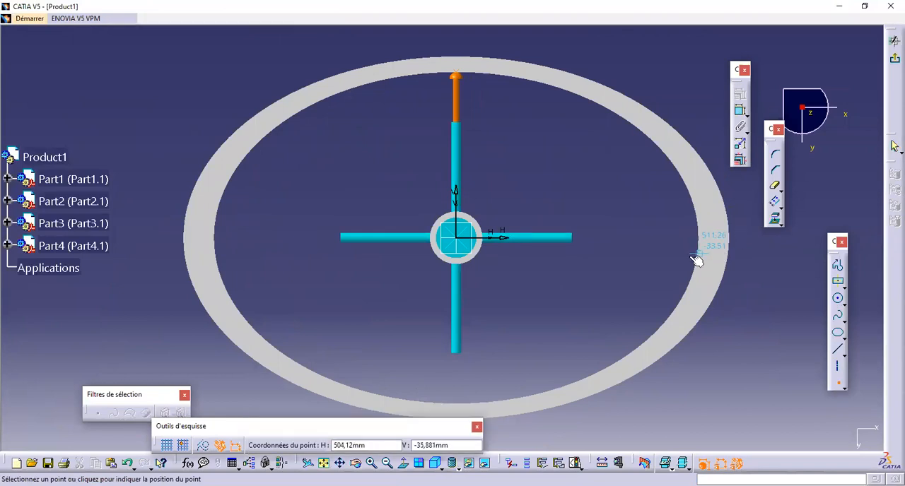
middle_drag(697, 259, 646, 253)
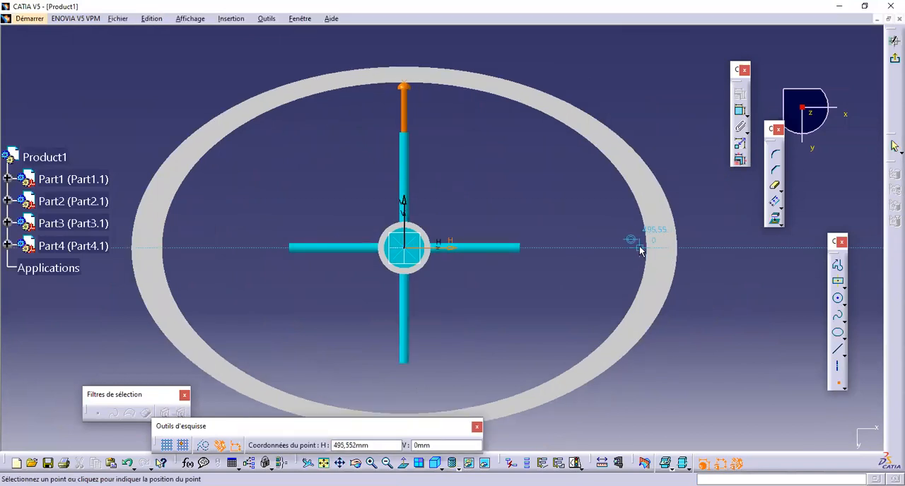
click(641, 247)
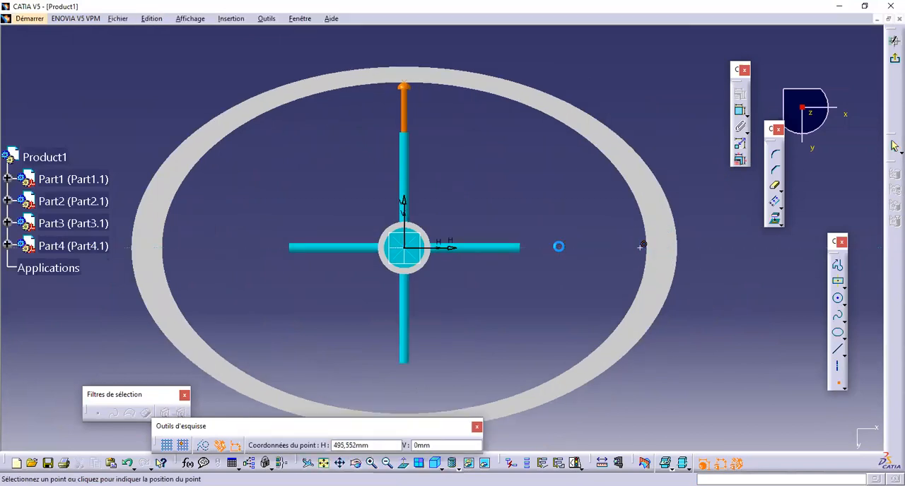
click(172, 247)
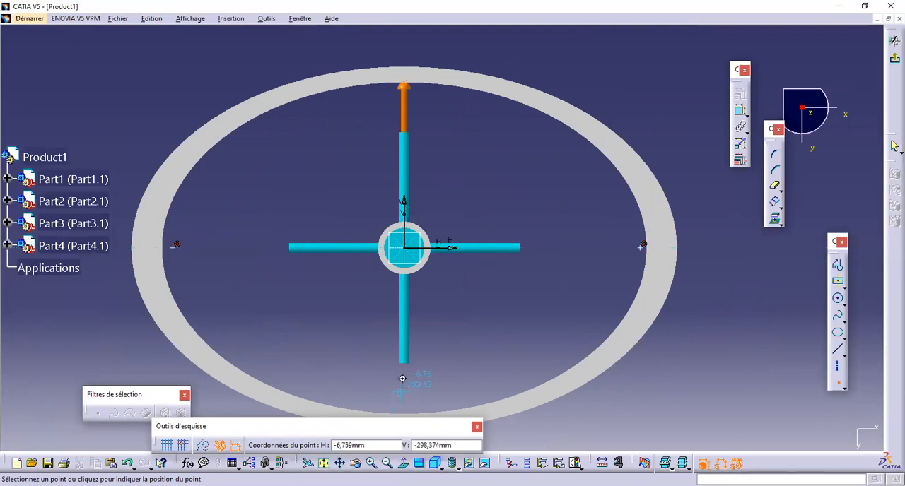
middle_drag(401, 378, 399, 291)
click(402, 334)
middle_drag(466, 61, 458, 193)
click(393, 84)
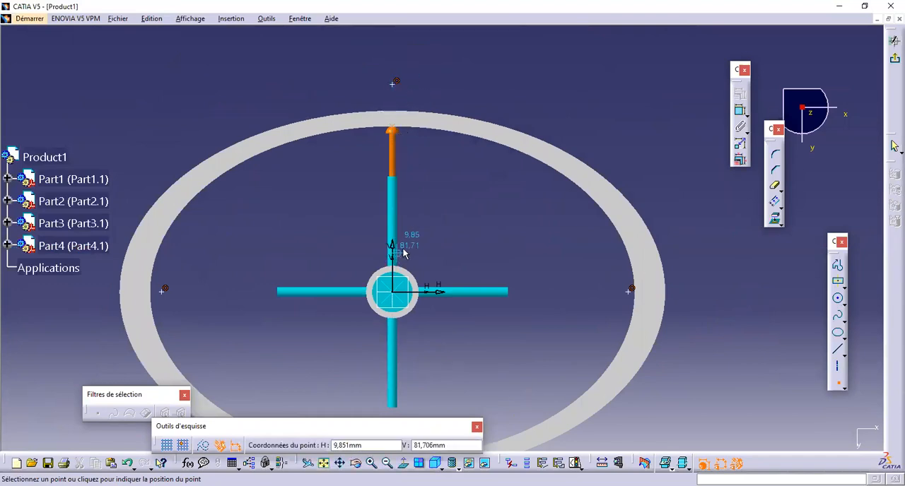
key(Escape)
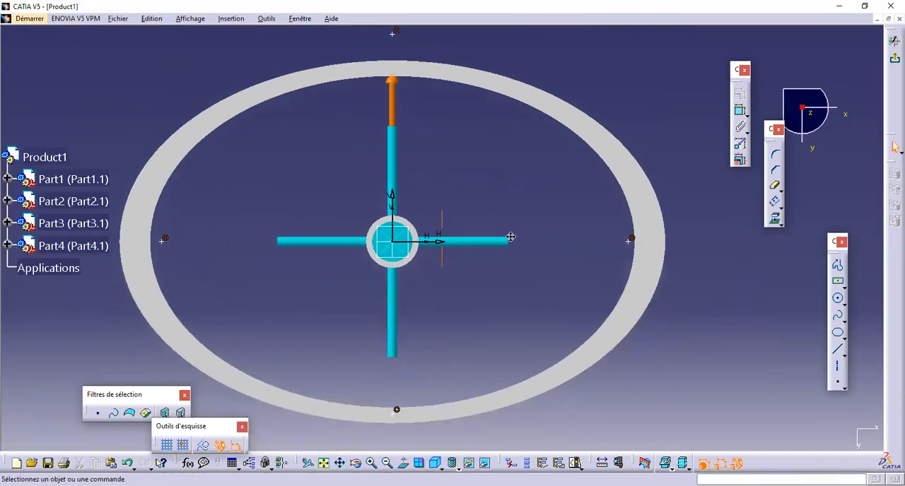
Step: Make the right-hand sketch point coincident with the ring's inner elliptical edge
click(627, 291)
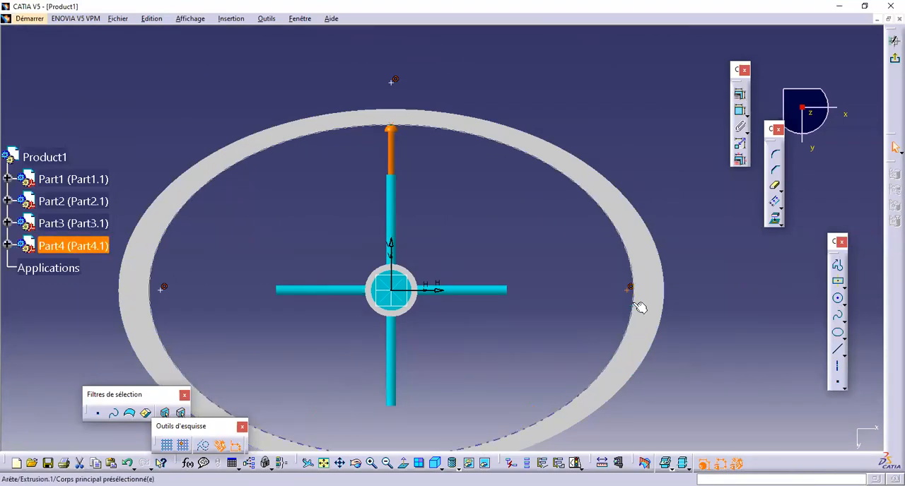
ctrl+click(632, 304)
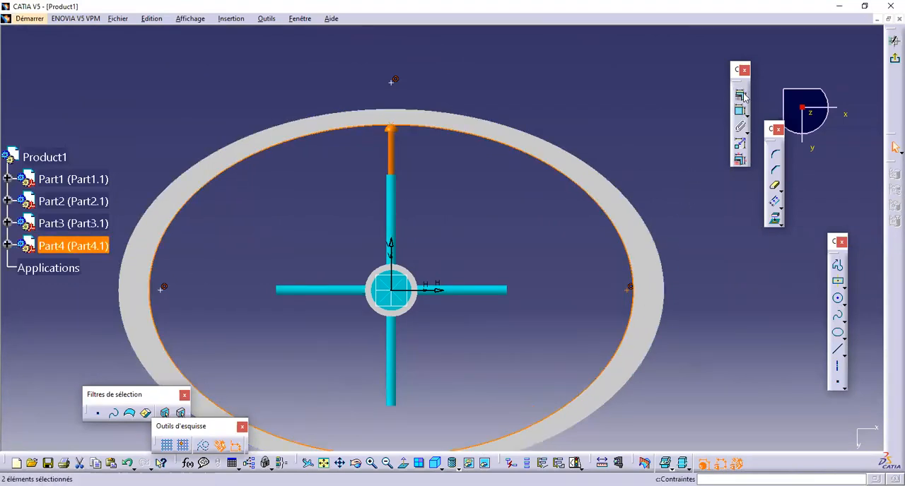
click(743, 96)
click(813, 326)
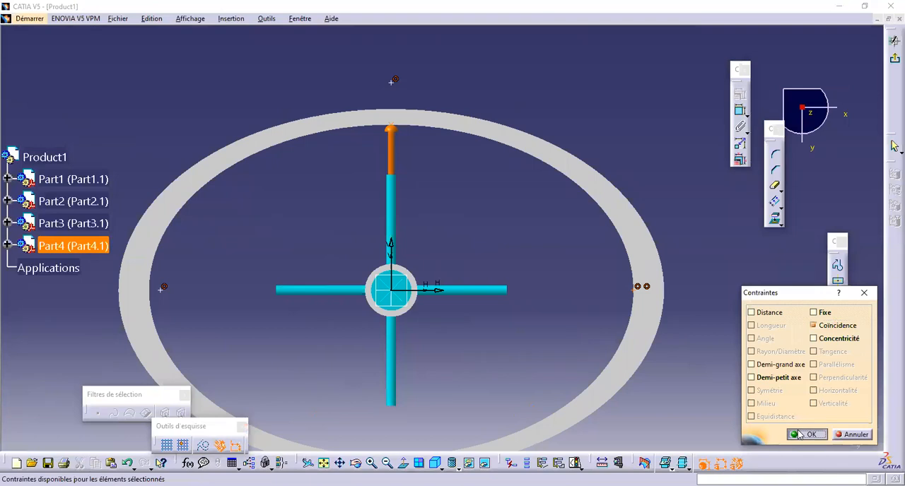
click(806, 433)
Step: Constrain the upper sketch point to coincide with the ring's inner elliptical edge
middle_drag(400, 53, 442, 131)
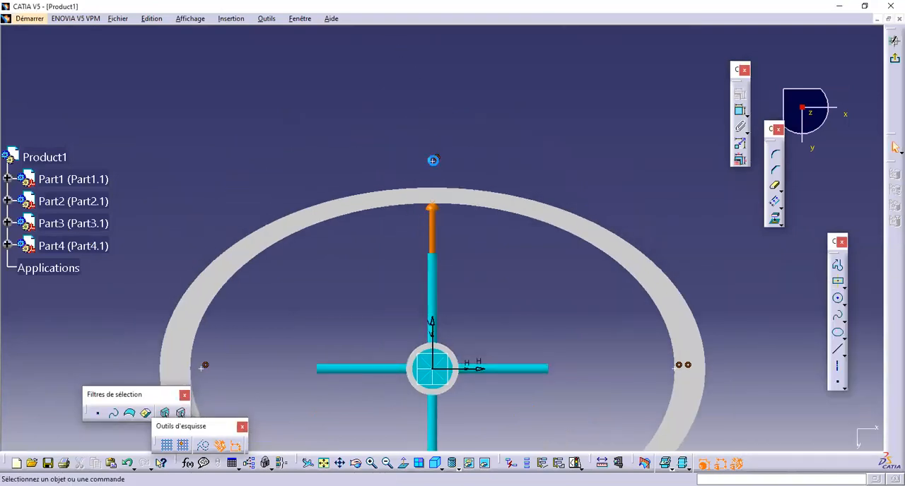
click(459, 203)
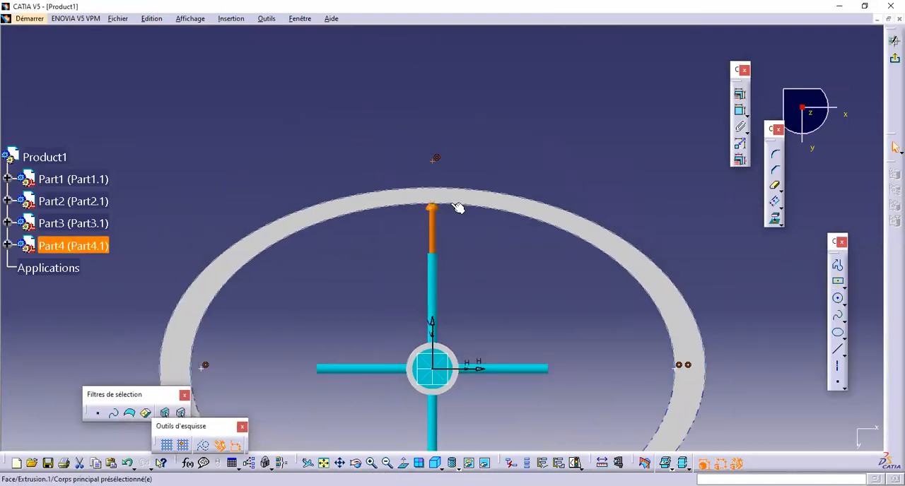
click(742, 96)
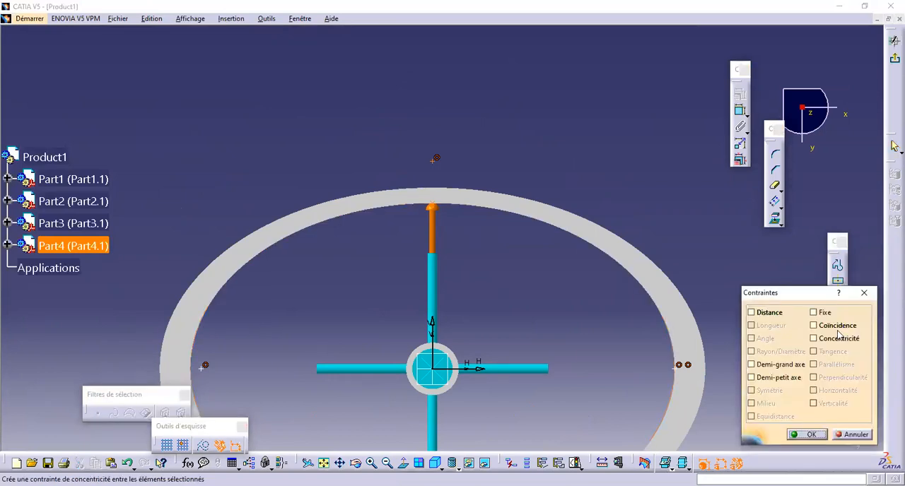
click(838, 328)
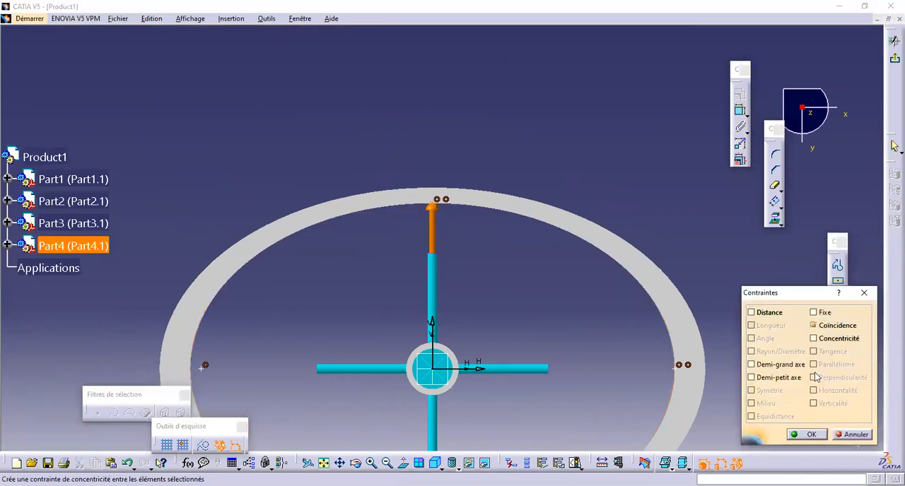
click(813, 435)
Step: Apply a coincidence constraint between the left-hand sketch point and the ring's inner edge
click(292, 281)
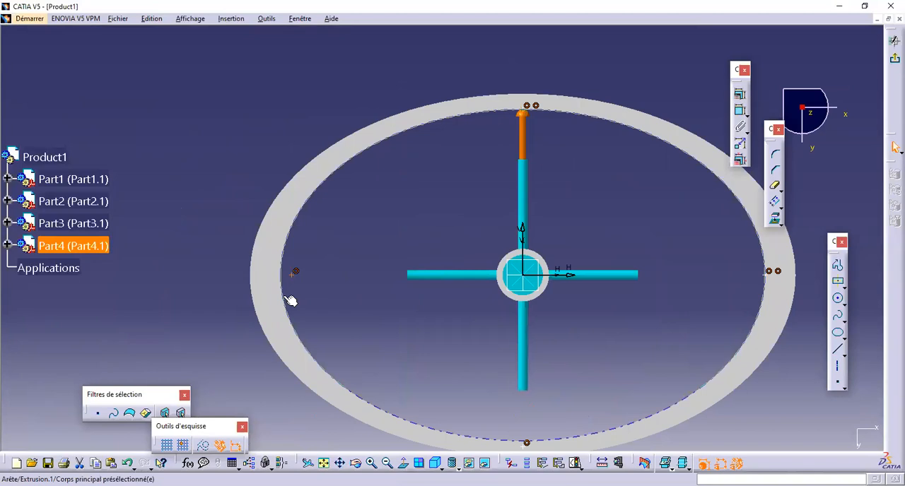
click(741, 99)
click(813, 325)
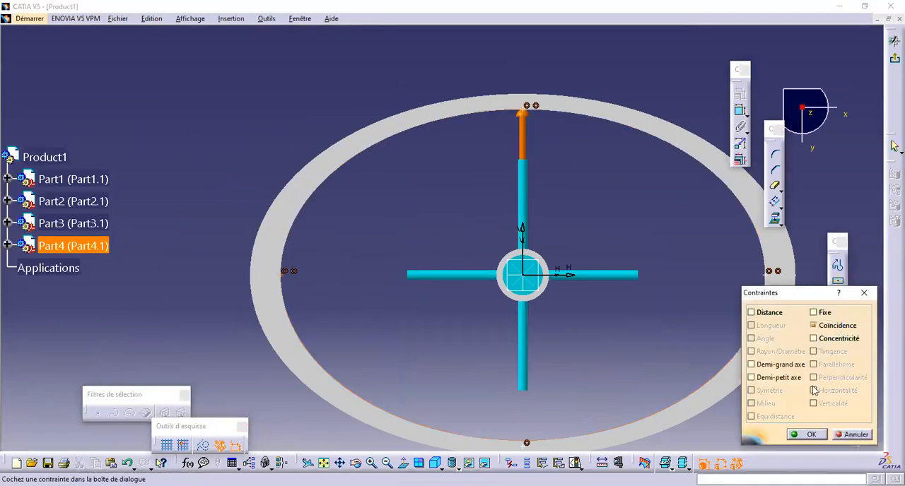
click(819, 439)
Step: Attach the lower sketch point to the ring's inner elliptical edge with a coincidence constraint
middle_drag(541, 424, 434, 142)
middle_drag(470, 277, 470, 202)
middle_drag(470, 243, 474, 372)
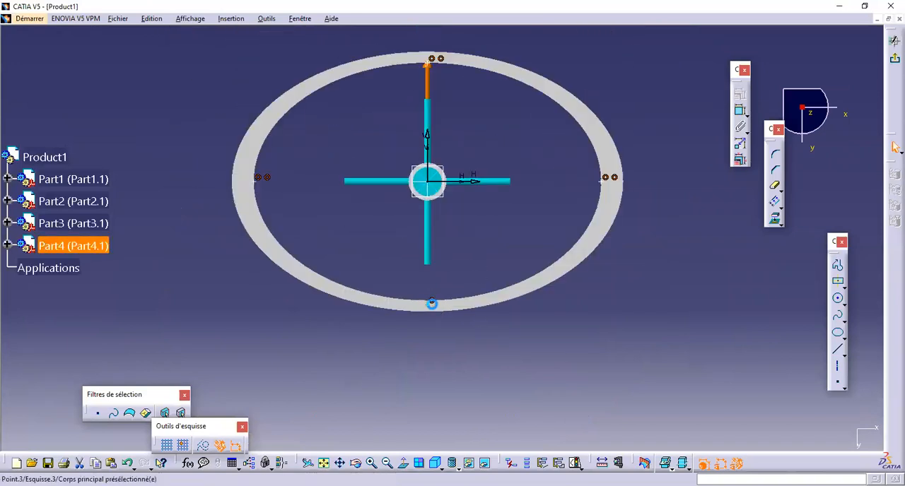
ctrl+click(452, 299)
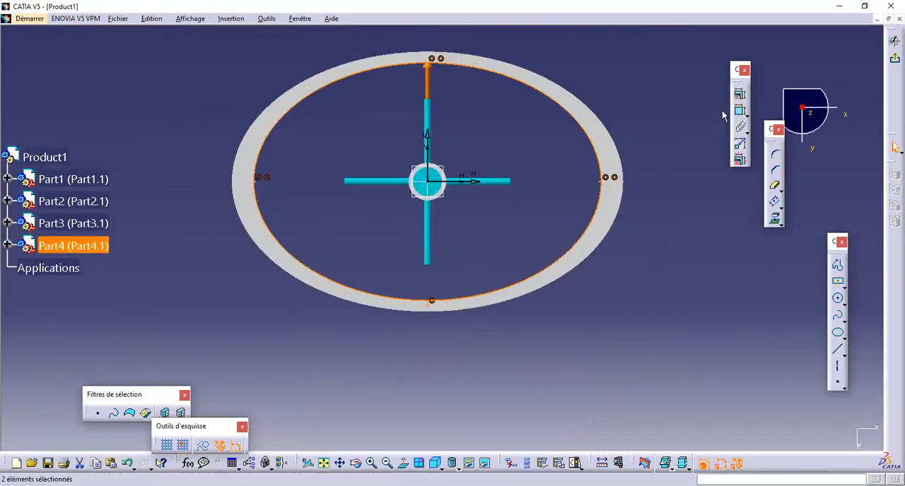
click(838, 335)
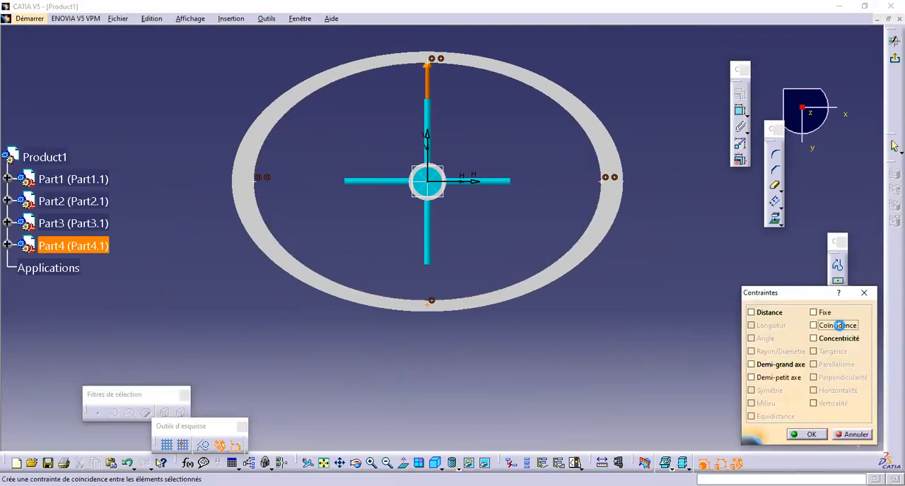
click(811, 434)
Step: Activate the Product1 assembly, copy the Part3 rod and paste three additional instances of it under Product1
mouse_move(678, 341)
middle_down()
mouse_move(689, 349)
mouse_move(545, 370)
mouse_move(522, 229)
middle_up()
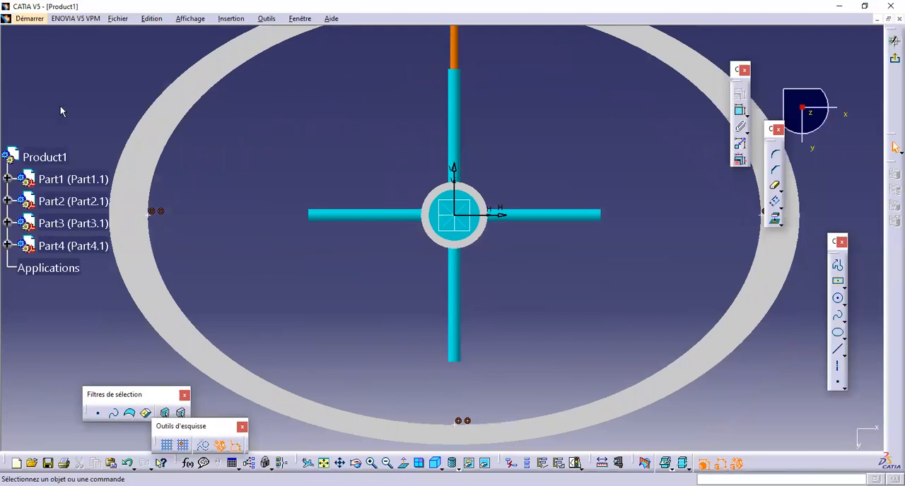
double_click(50, 152)
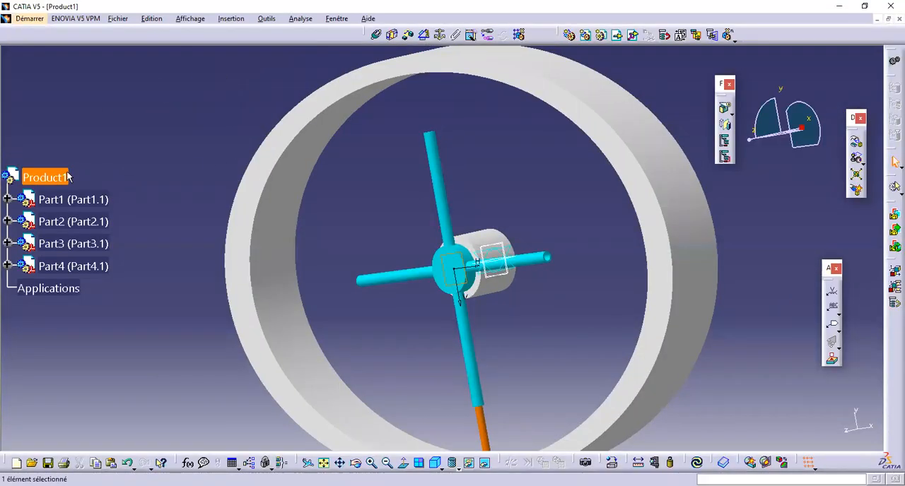
scroll(68, 177, down, 1)
middle_drag(480, 115, 381, 445)
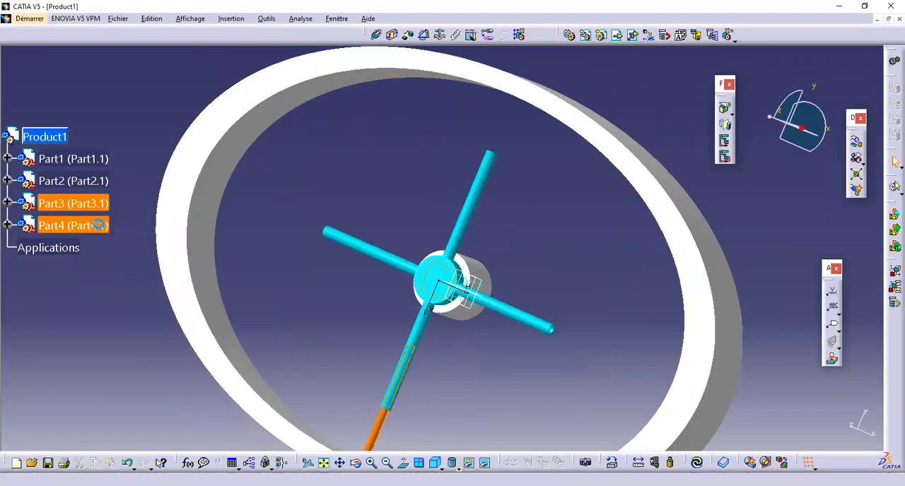
right_click(66, 204)
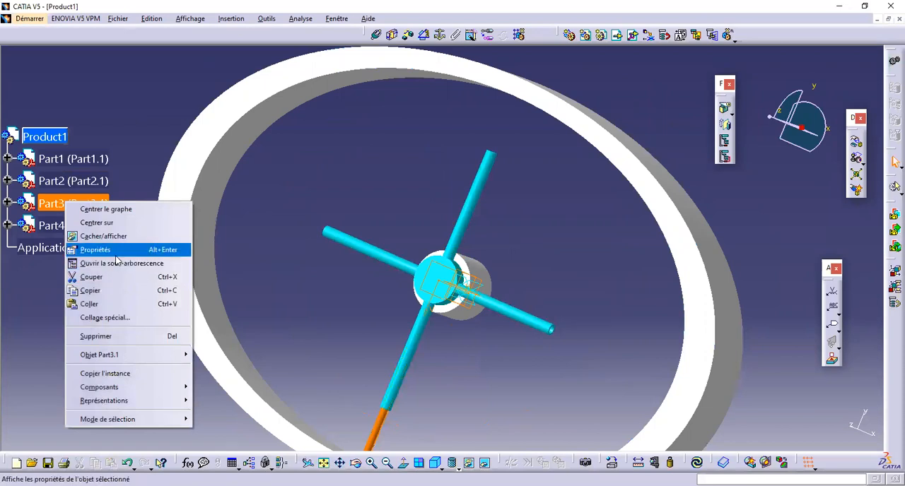
click(113, 292)
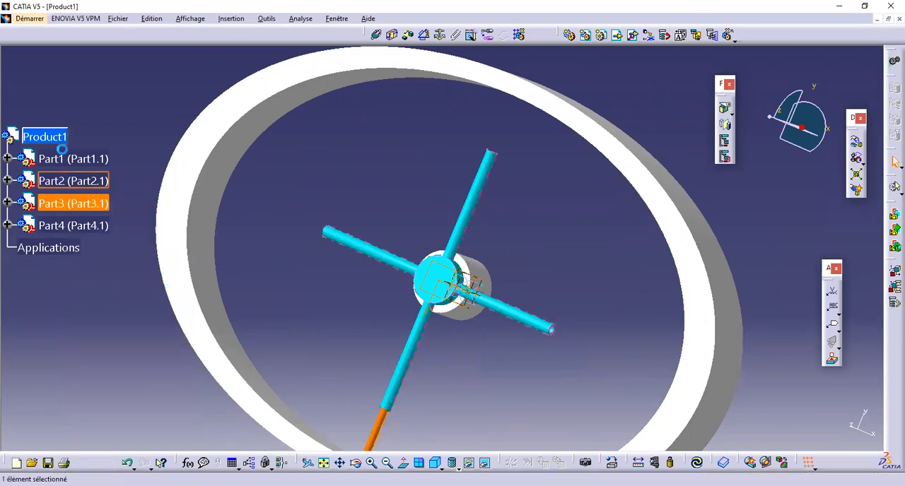
right_click(48, 138)
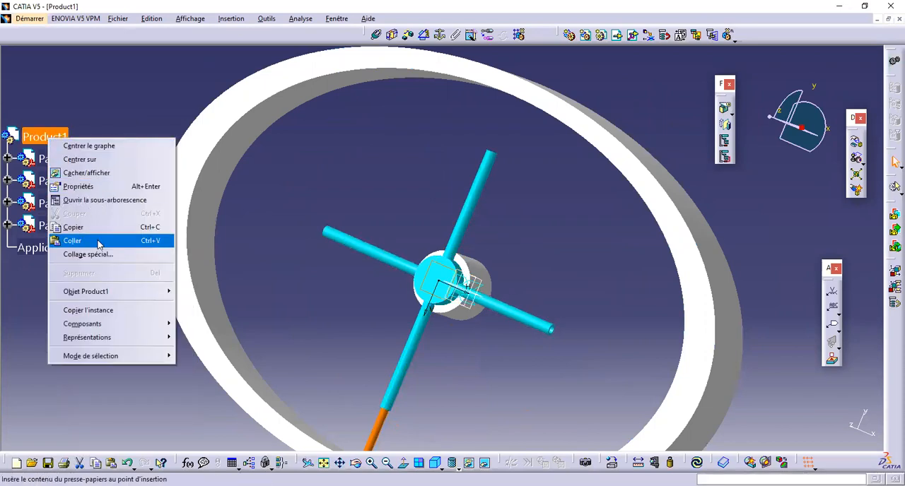
click(78, 240)
right_click(56, 137)
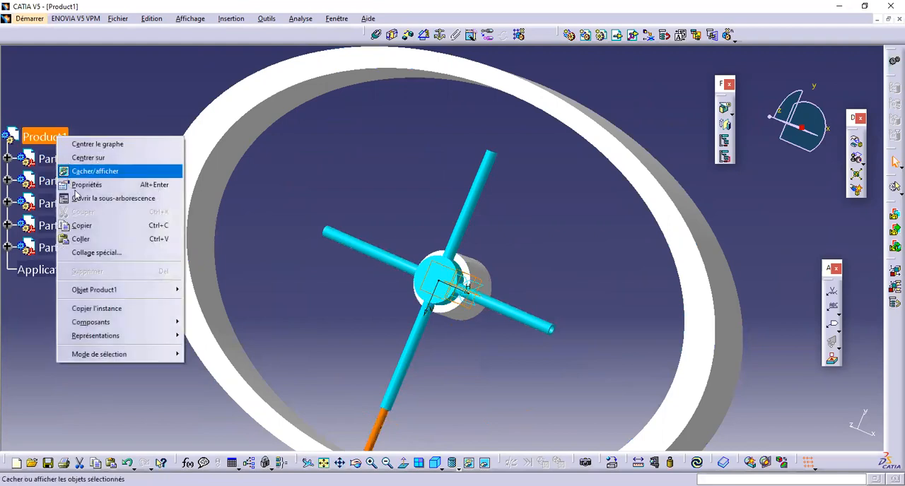
click(88, 241)
right_click(52, 136)
click(97, 239)
Step: Separate the overlapping Part3 rods by moving them along the Z axis with the manipulation tool
middle_drag(455, 230, 513, 113)
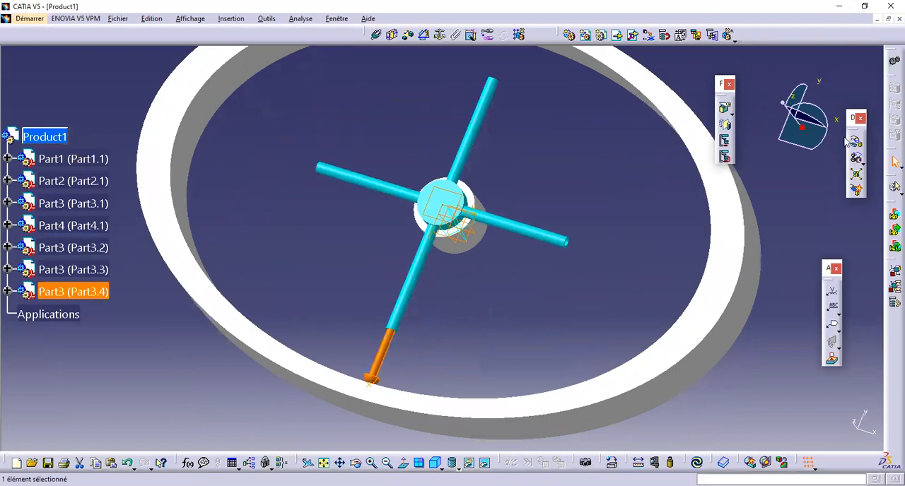
click(860, 139)
click(706, 238)
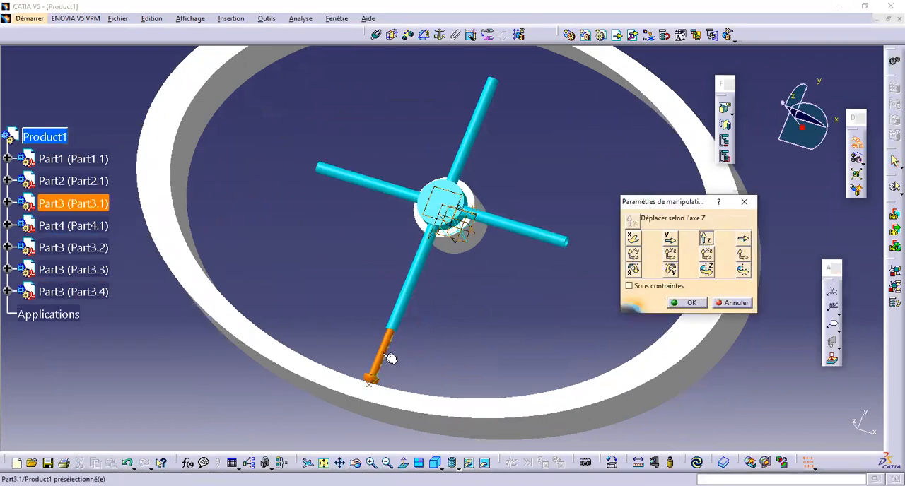
drag(390, 358, 435, 358)
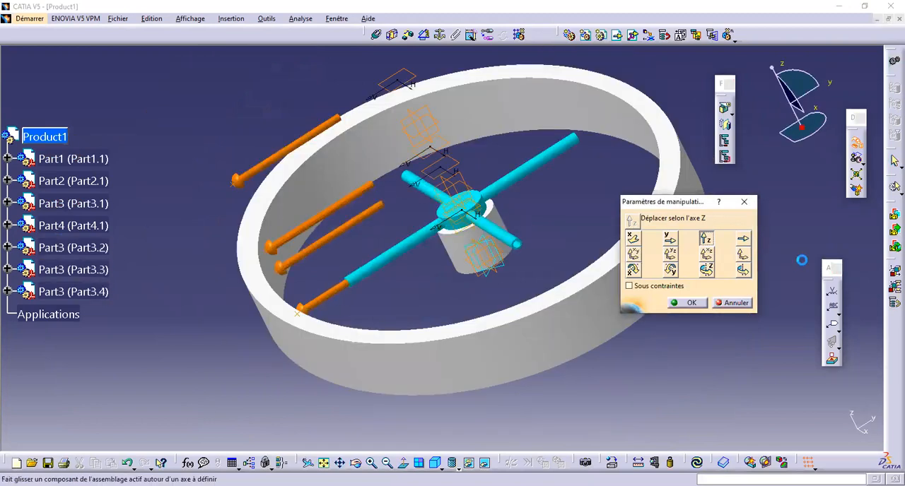
Step: Rotate three Part3 rods about the hub's vertical axis so that the four rods point along different tubular arms
click(743, 271)
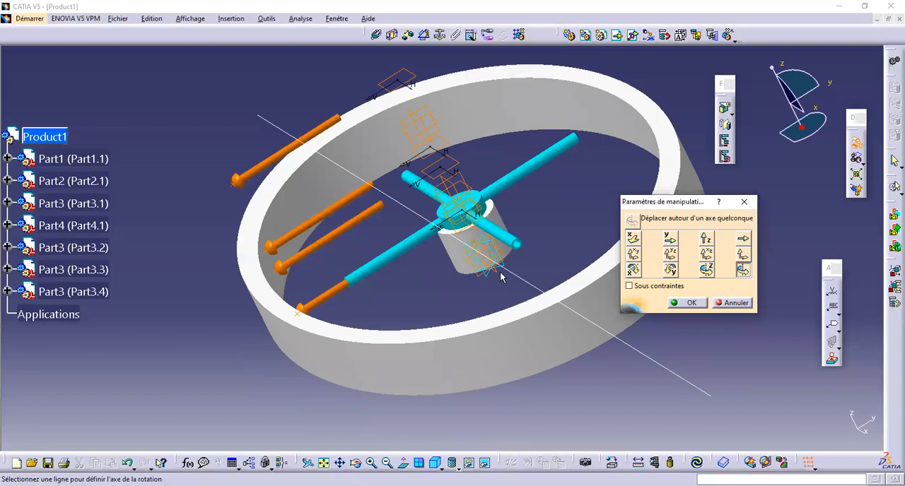
middle_drag(500, 263, 461, 229)
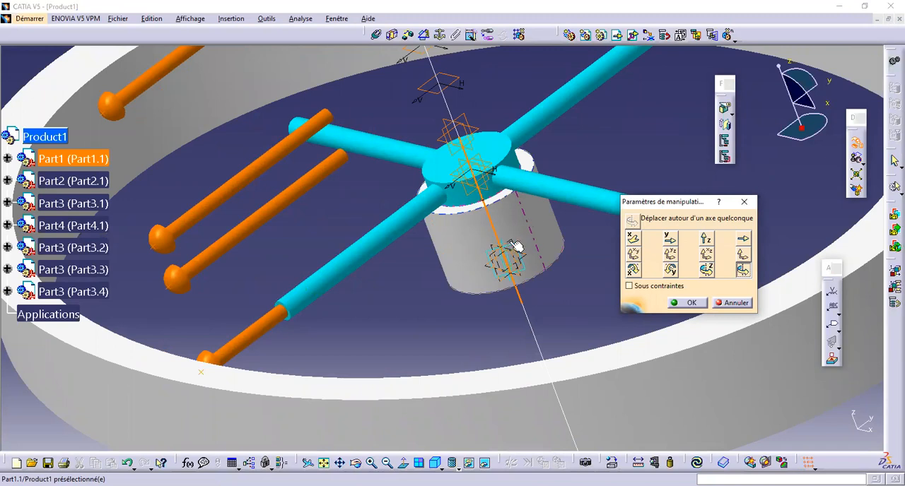
middle_drag(522, 274, 518, 210)
drag(248, 232, 405, 91)
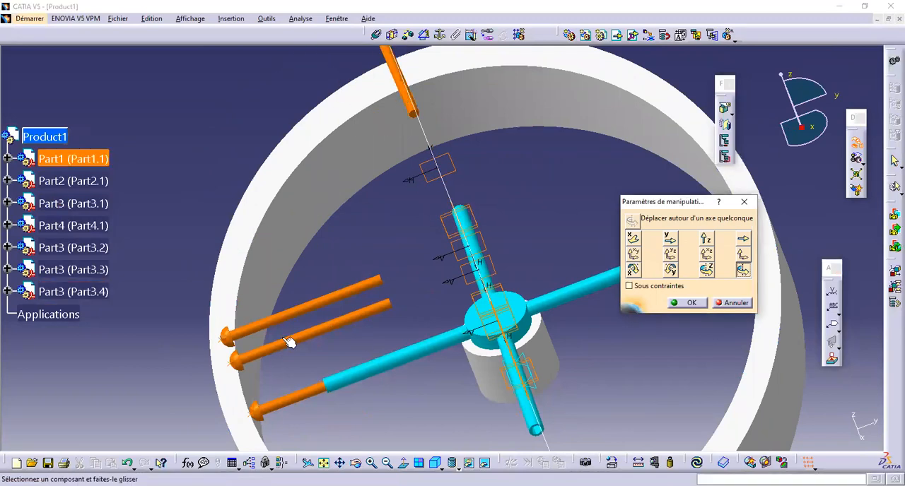
drag(688, 164, 697, 154)
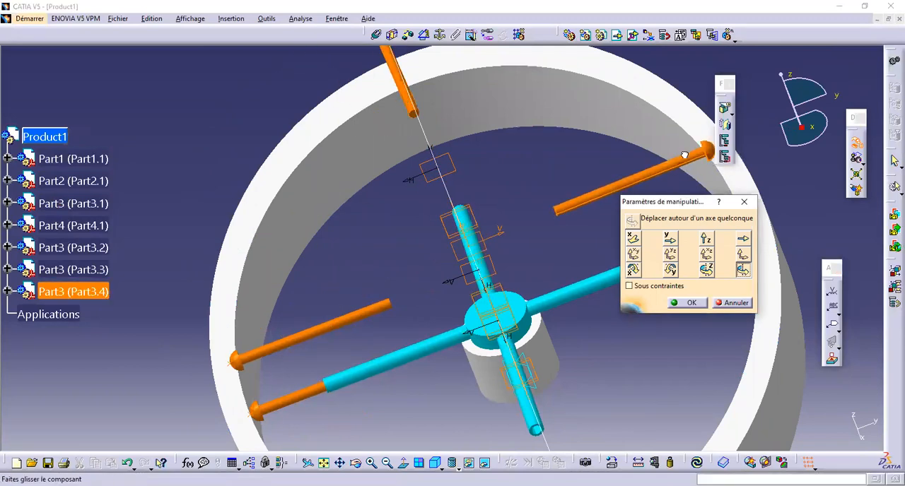
drag(317, 334, 522, 382)
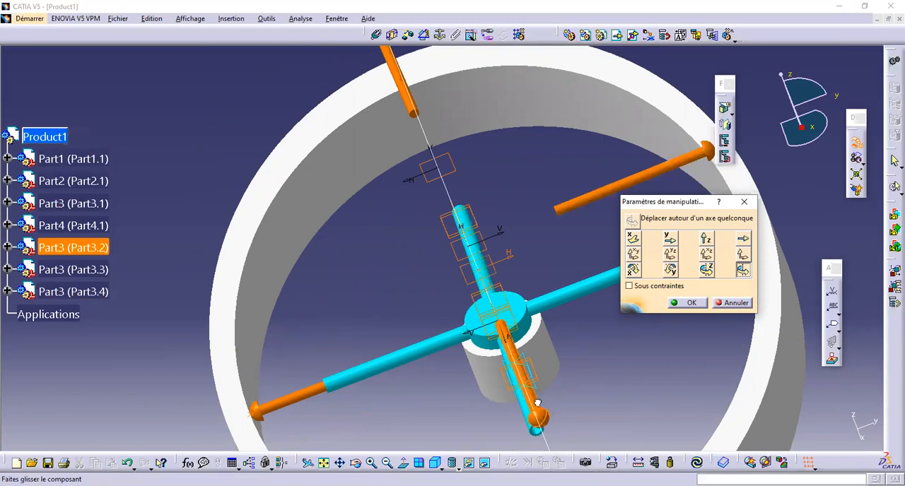
click(698, 305)
Step: Fix the grey Part1 cylinder in space as the anchored component of the assembly
middle_drag(417, 276, 490, 273)
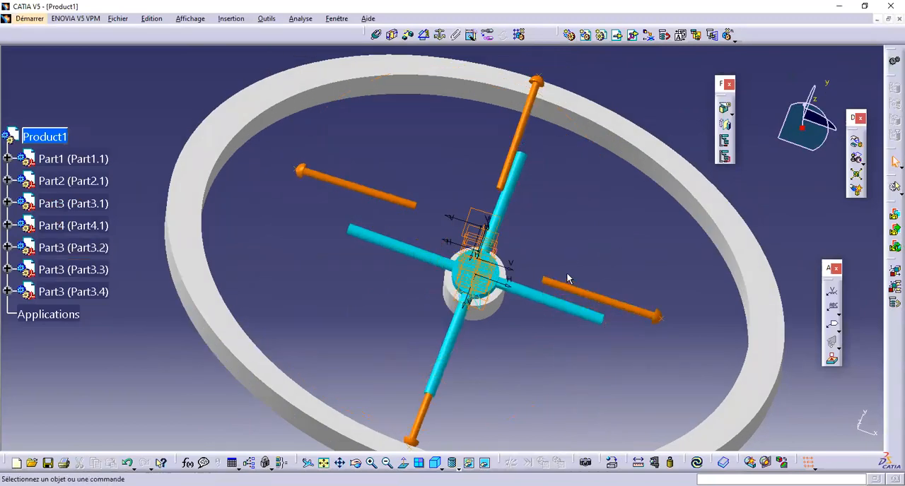
click(440, 34)
middle_drag(521, 317, 481, 242)
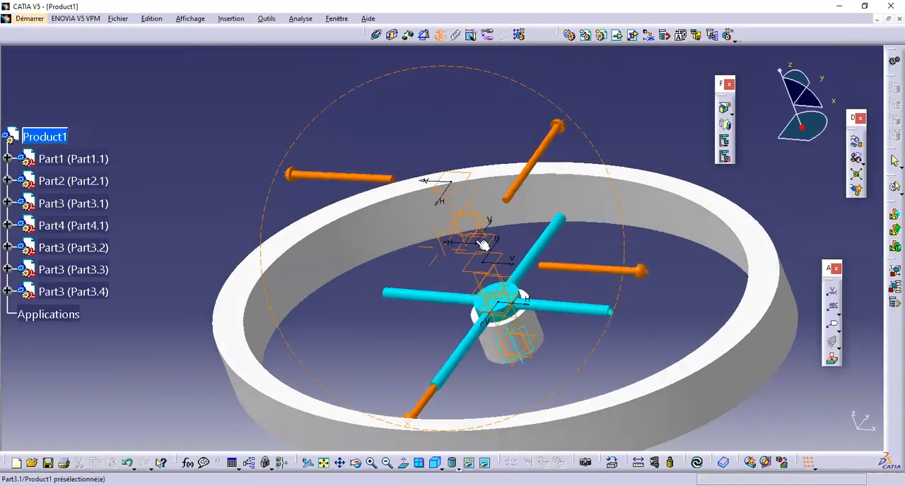
click(486, 355)
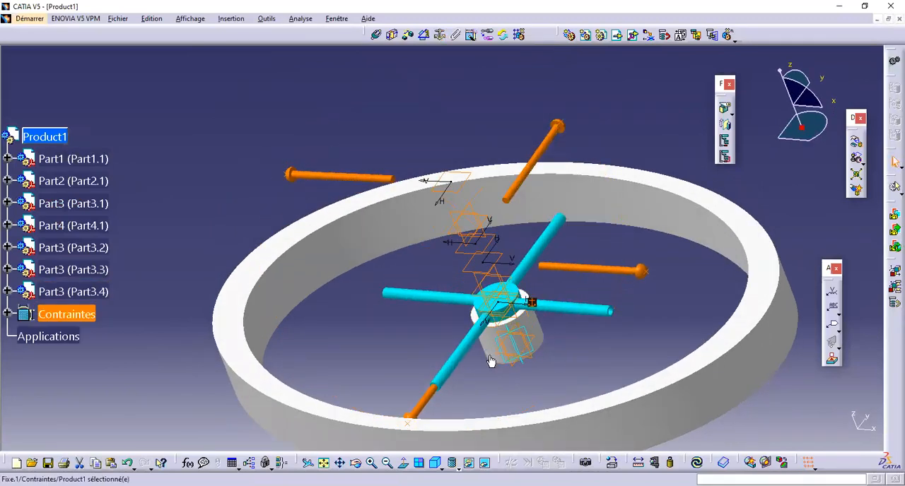
Step: Hide the reference planes and sketches stacked above the hub
middle_drag(577, 316, 440, 278)
middle_drag(419, 145, 424, 106)
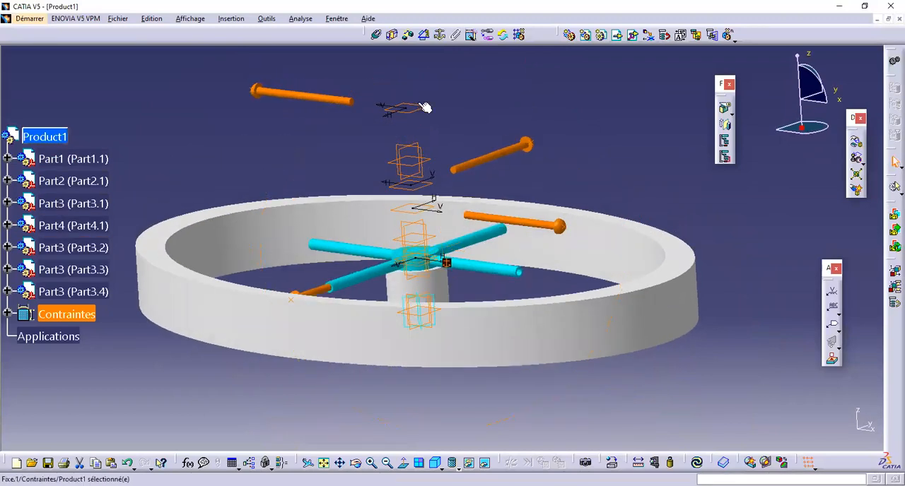
drag(380, 74, 441, 189)
click(438, 128)
middle_drag(442, 182, 403, 88)
drag(380, 83, 434, 188)
right_click(431, 181)
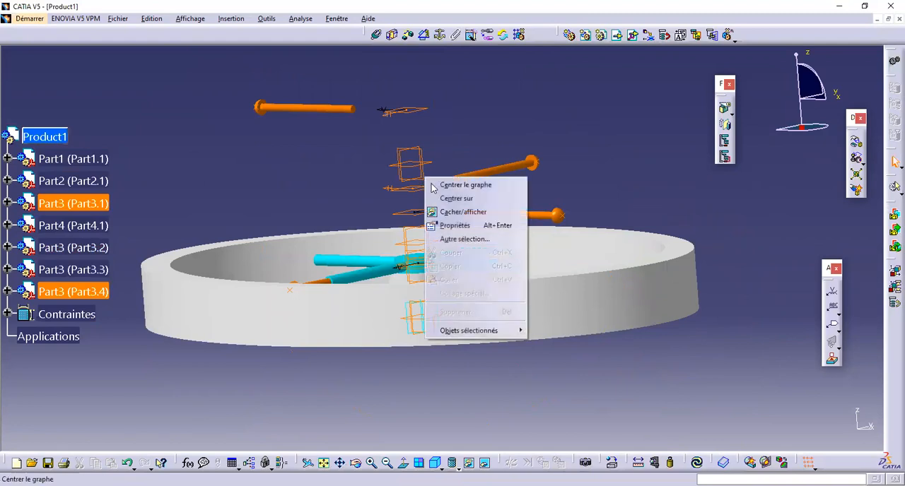
click(446, 210)
mouse_move(421, 221)
middle_down()
mouse_move(414, 325)
mouse_move(441, 254)
mouse_move(435, 215)
middle_up()
middle_drag(435, 214, 430, 282)
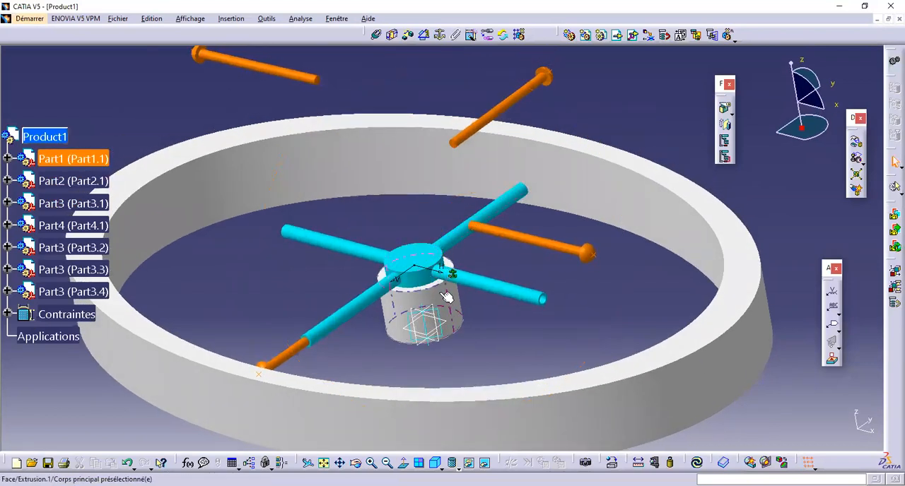
Step: Make Part2 coaxial with Part1 and offset their planar faces by -25 mm with Identique orientation
click(377, 33)
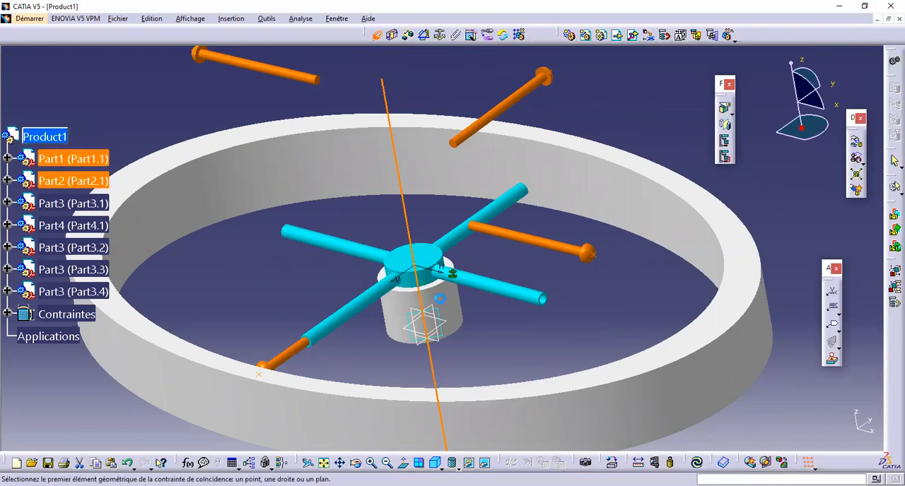
middle_drag(436, 296, 432, 184)
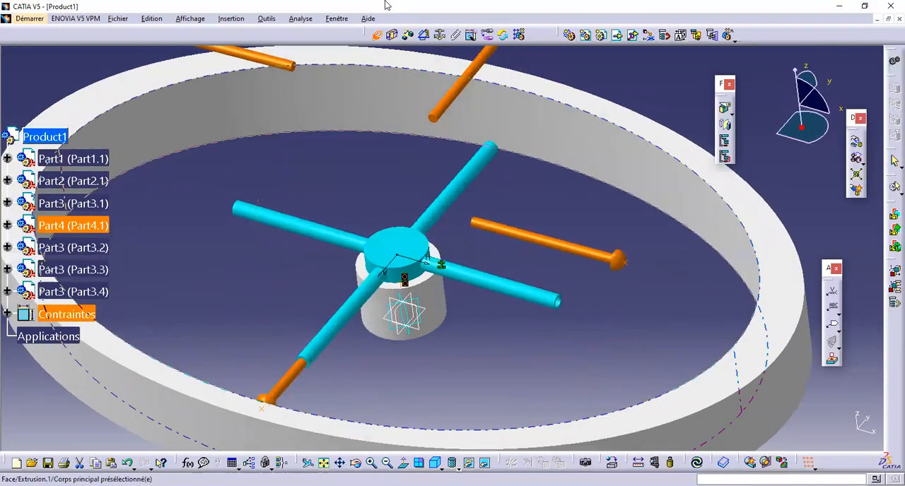
click(408, 33)
middle_drag(424, 267, 412, 289)
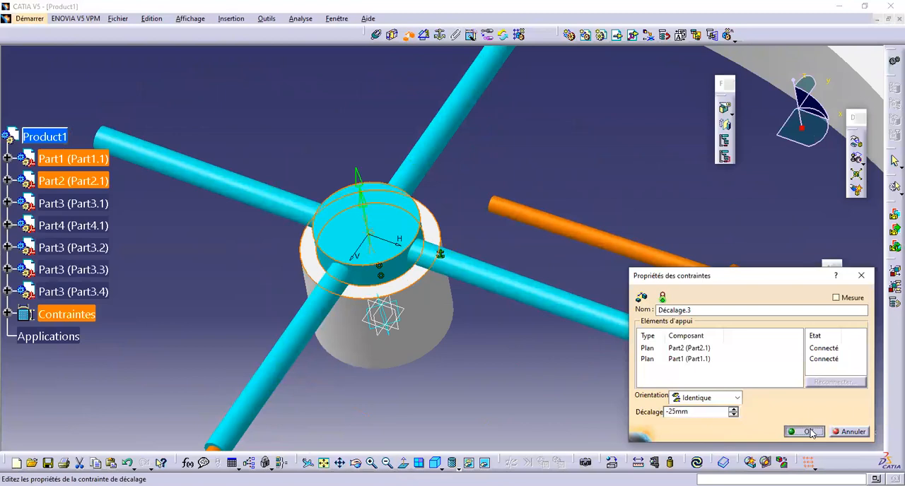
click(812, 434)
Step: Make each of the four Part3 rods coaxial with its matching tubular arm and update the assembly
middle_drag(444, 189, 424, 79)
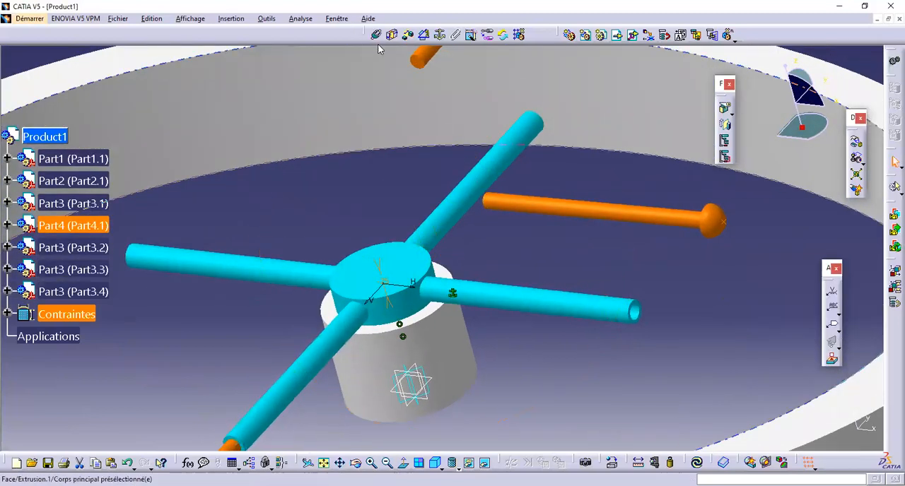
click(576, 304)
middle_drag(478, 108, 443, 347)
click(436, 209)
click(483, 342)
middle_drag(472, 215, 585, 95)
click(414, 266)
middle_drag(414, 278, 381, 419)
click(376, 408)
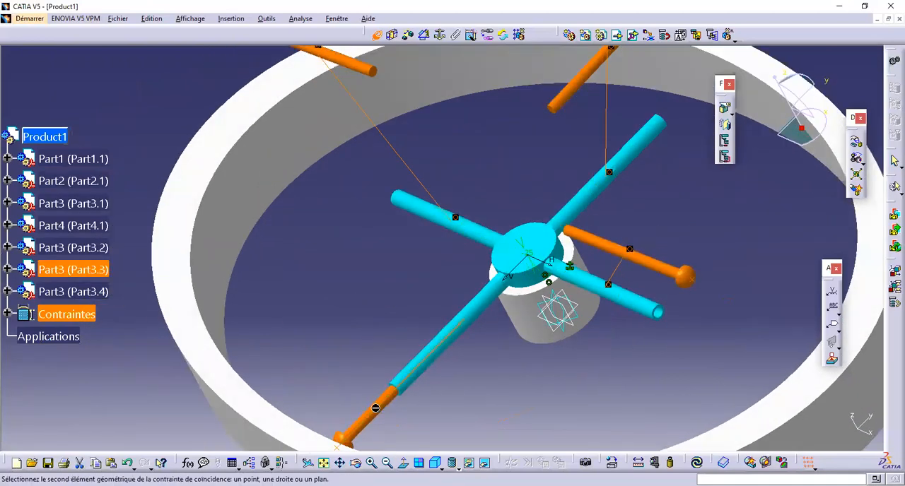
click(439, 353)
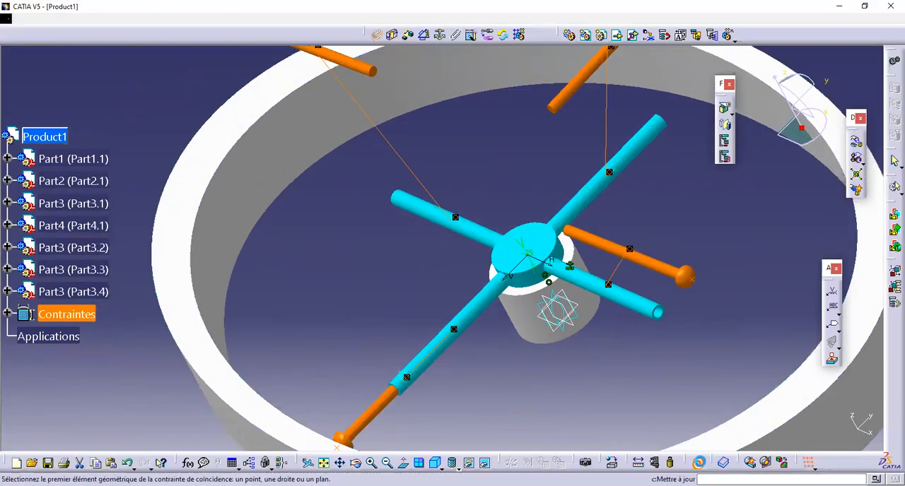
middle_drag(516, 205, 549, 368)
middle_drag(412, 284, 358, 237)
click(351, 215)
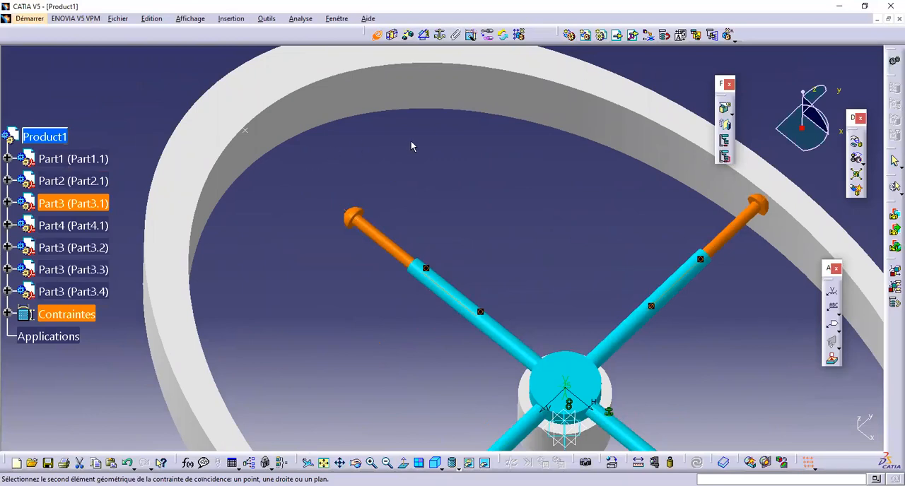
click(426, 111)
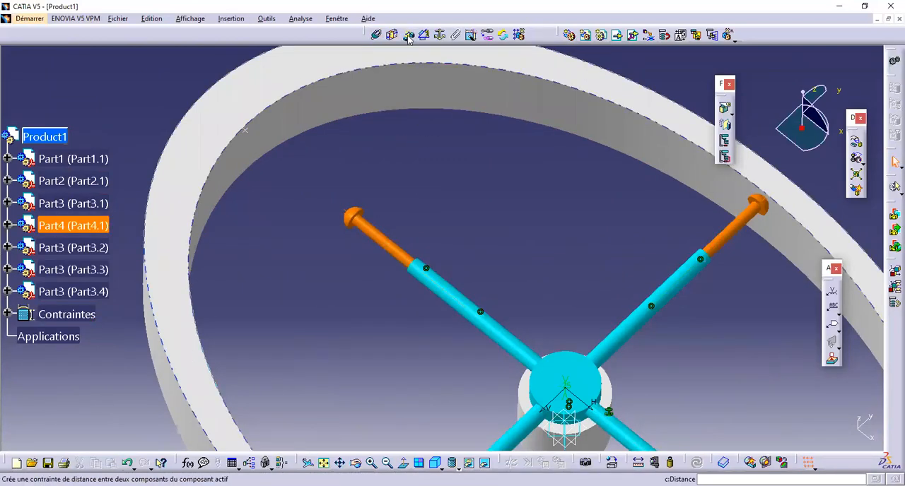
Step: Create an offset constraint between the elliptical ring's top face and the top annular face of Part1
click(408, 35)
middle_drag(396, 177, 347, 177)
click(359, 171)
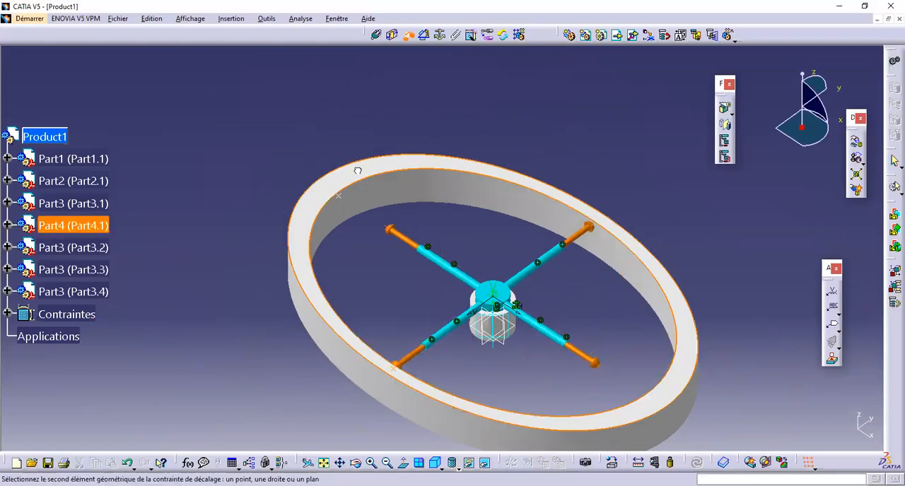
middle_drag(403, 270, 379, 183)
click(380, 182)
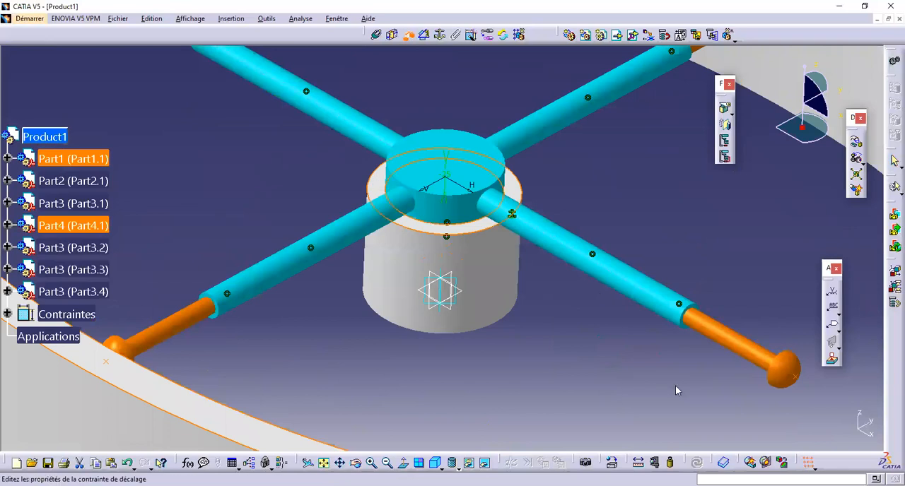
click(804, 432)
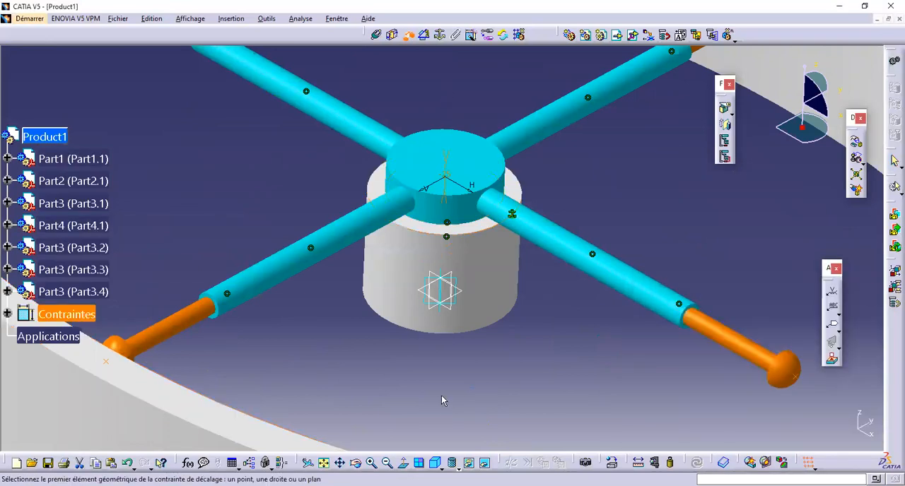
middle_drag(472, 211, 516, 215)
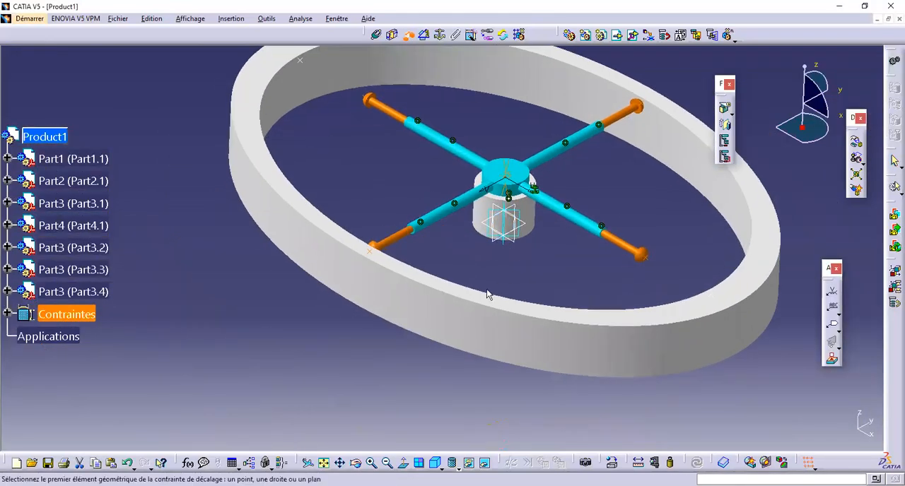
middle_drag(508, 329, 441, 246)
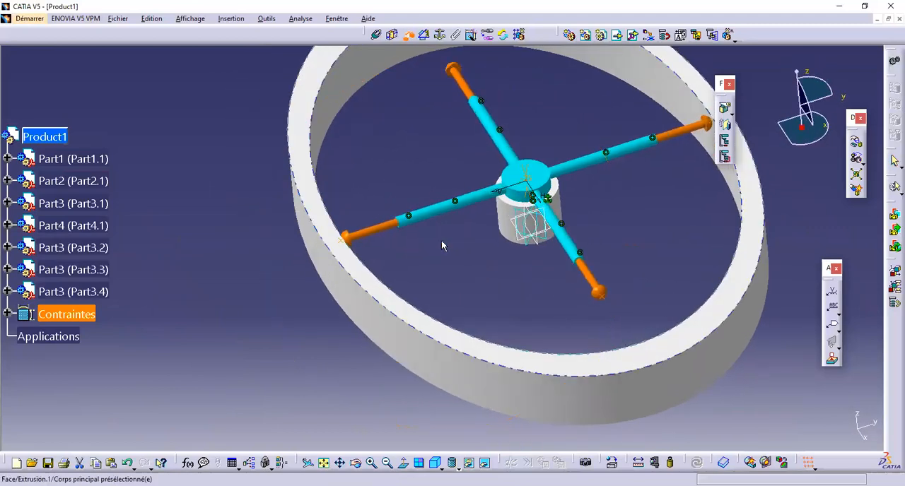
click(377, 34)
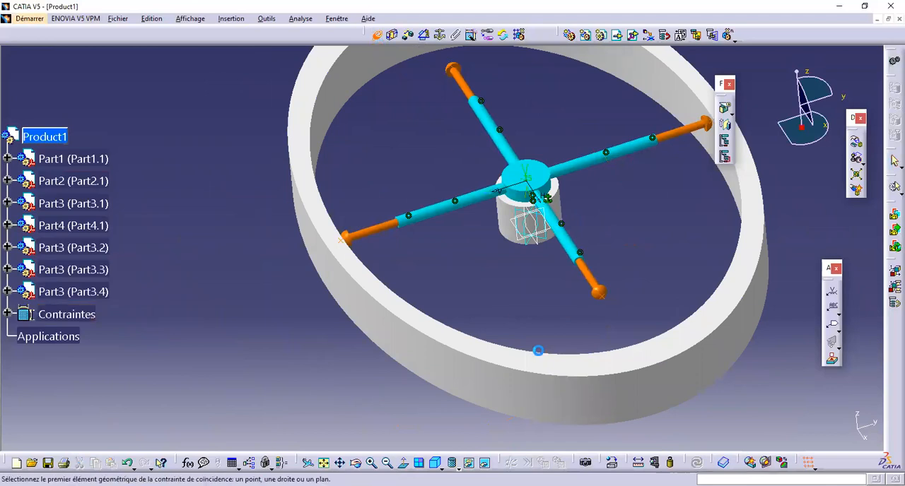
click(604, 391)
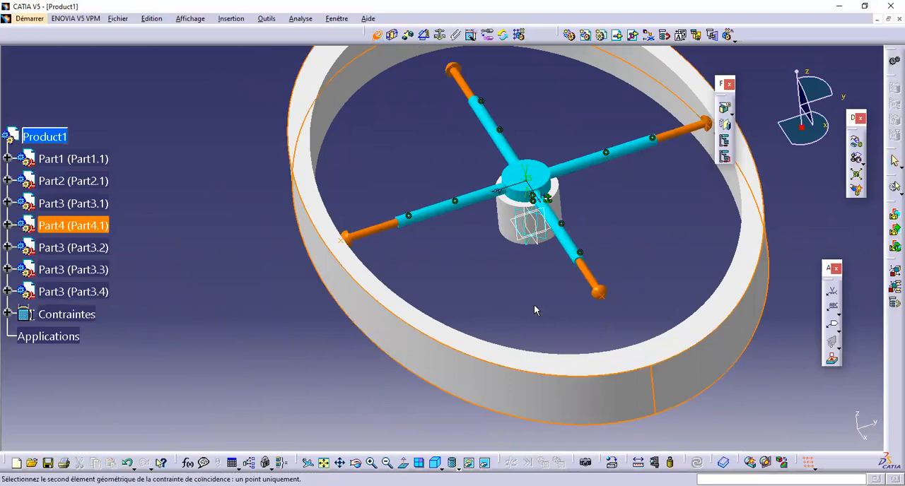
middle_drag(501, 217, 529, 212)
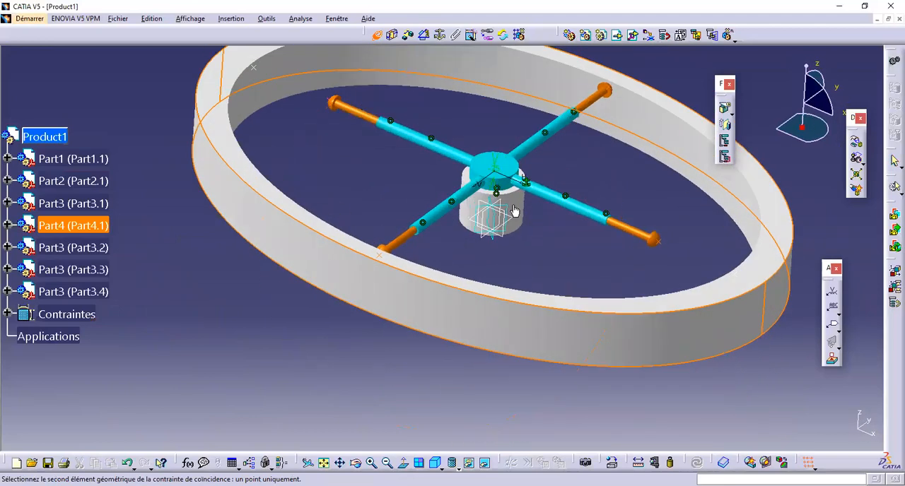
click(512, 212)
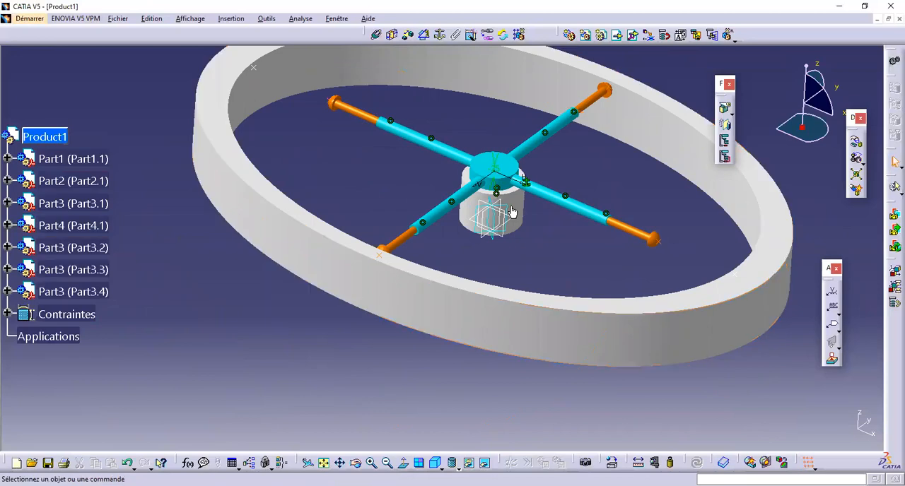
Step: Create an offset constraint between the left reference point on the elliptical ring and Part1's central axis
middle_drag(424, 199, 456, 454)
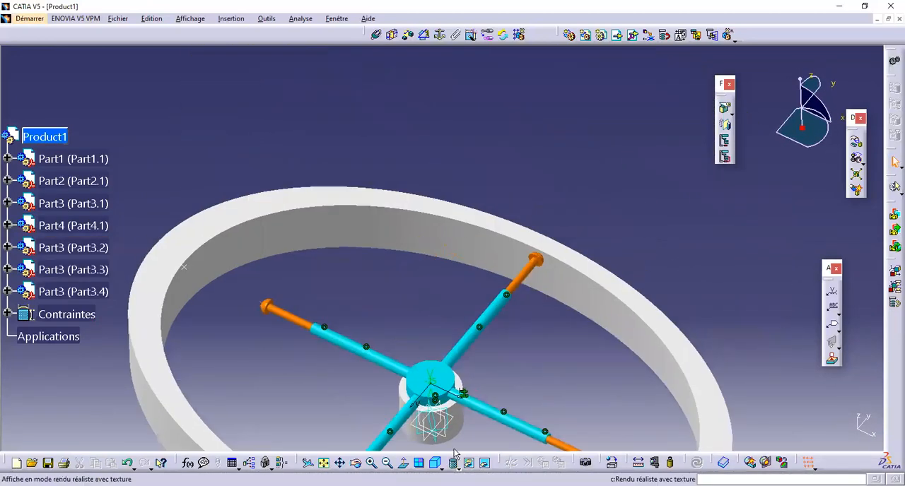
click(408, 36)
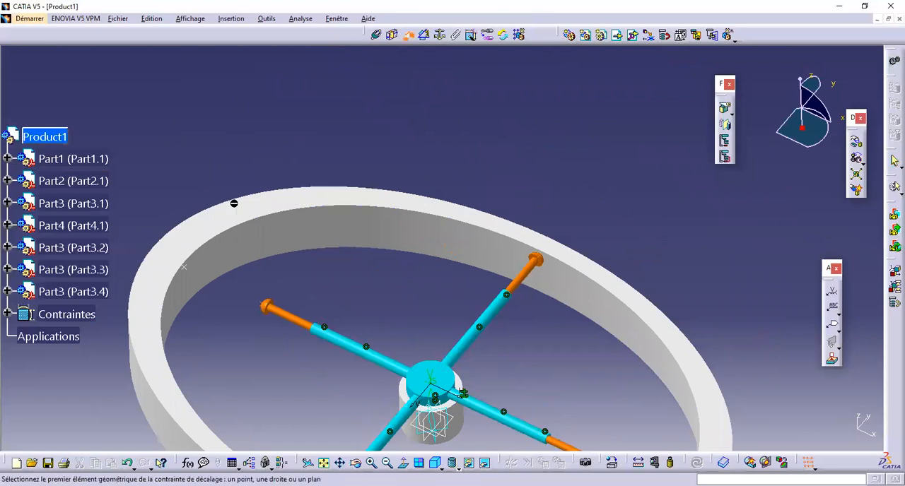
click(188, 268)
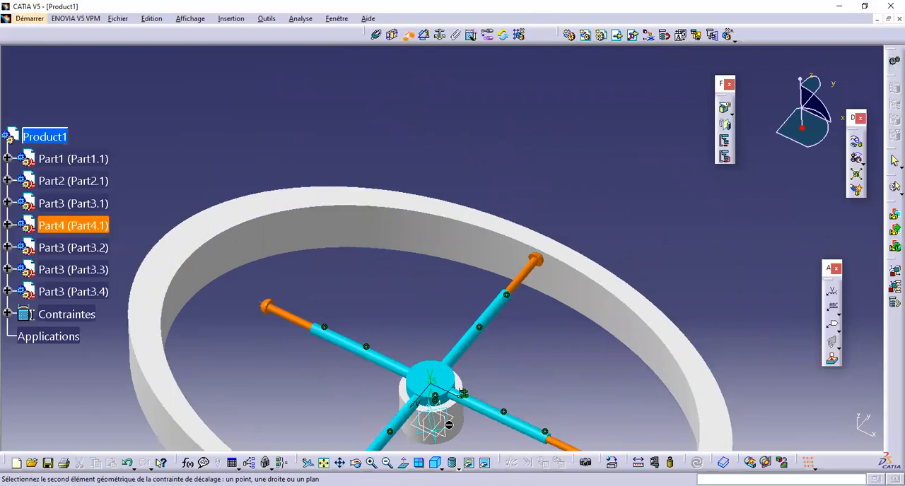
click(465, 422)
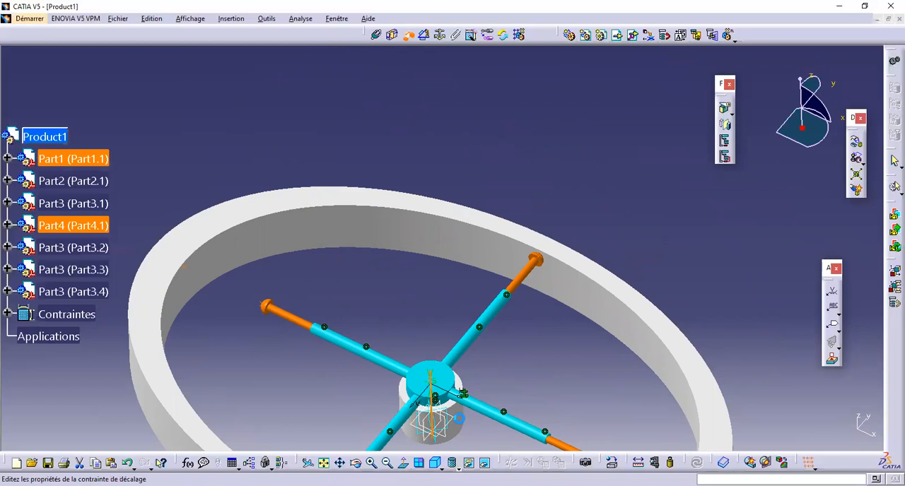
click(794, 432)
Step: Create an offset constraint between the ring's opposite reference point and Part1's central axis
middle_drag(602, 291, 437, 53)
click(408, 34)
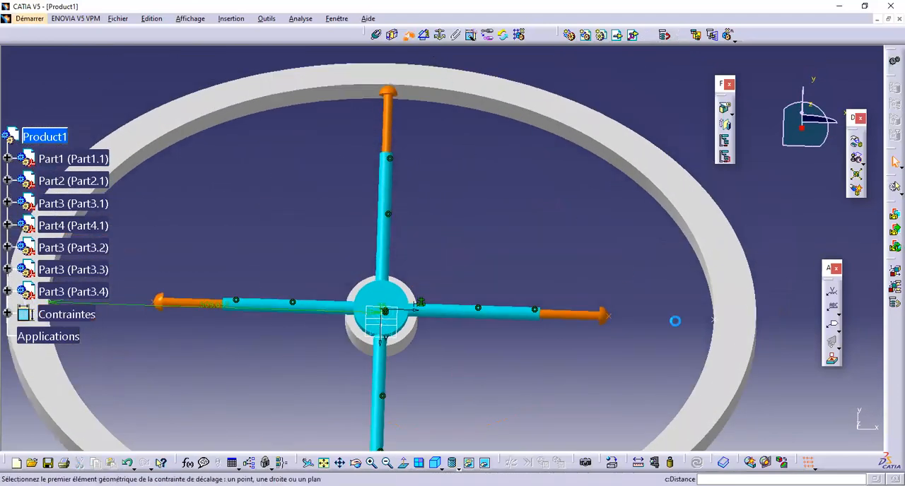
click(719, 322)
middle_drag(720, 322, 431, 361)
click(431, 360)
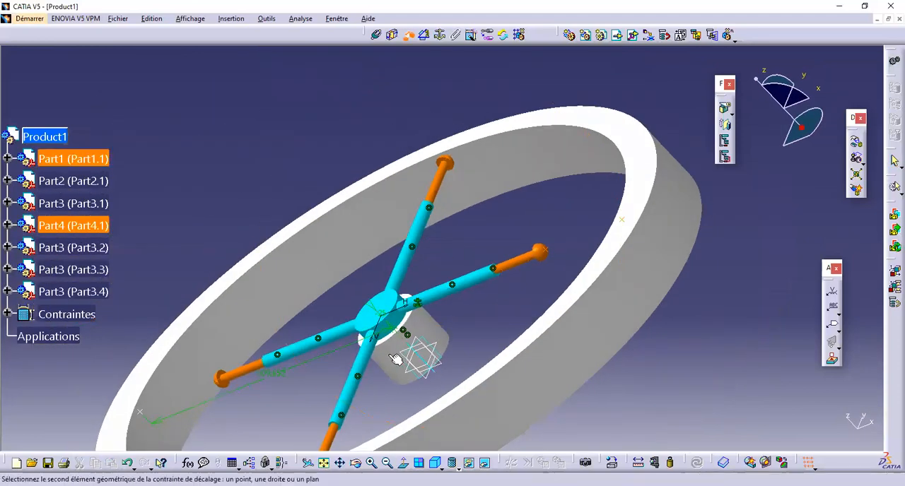
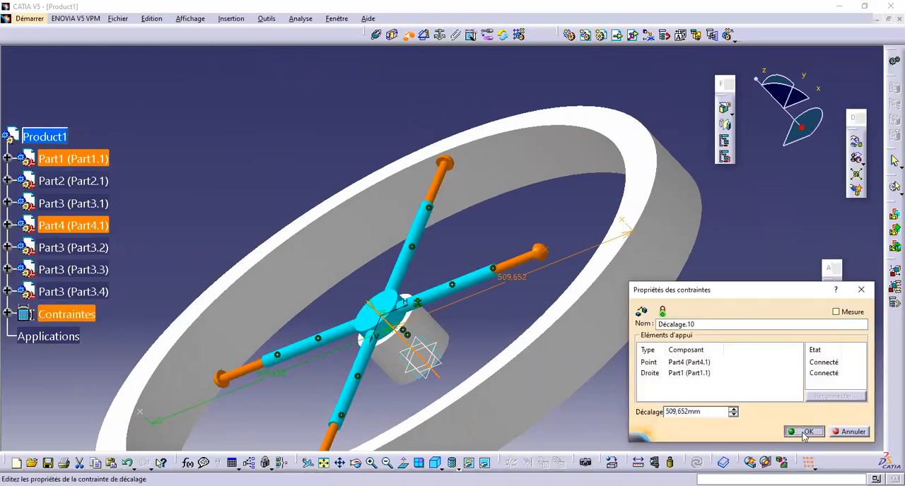
Step: Accept the 509,652 mm offset between the ring's point and Part1's axis, and hide both radial offset dimensions
click(804, 431)
middle_drag(513, 236, 420, 48)
middle_drag(479, 111, 388, 85)
middle_drag(417, 183, 455, 181)
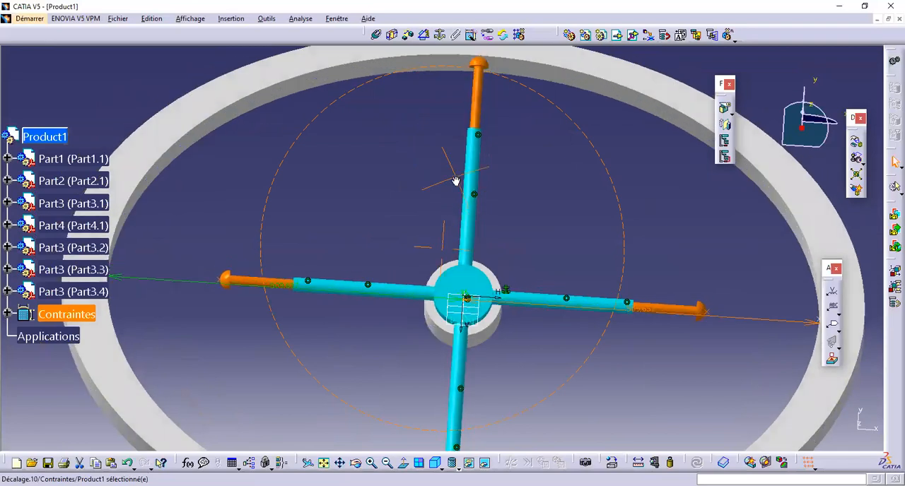
click(377, 35)
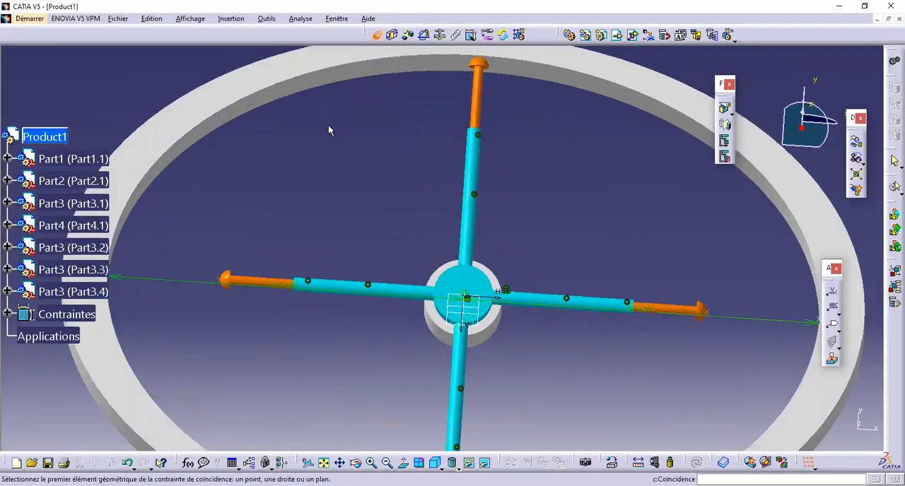
right_click(180, 288)
click(219, 314)
right_click(787, 320)
click(826, 357)
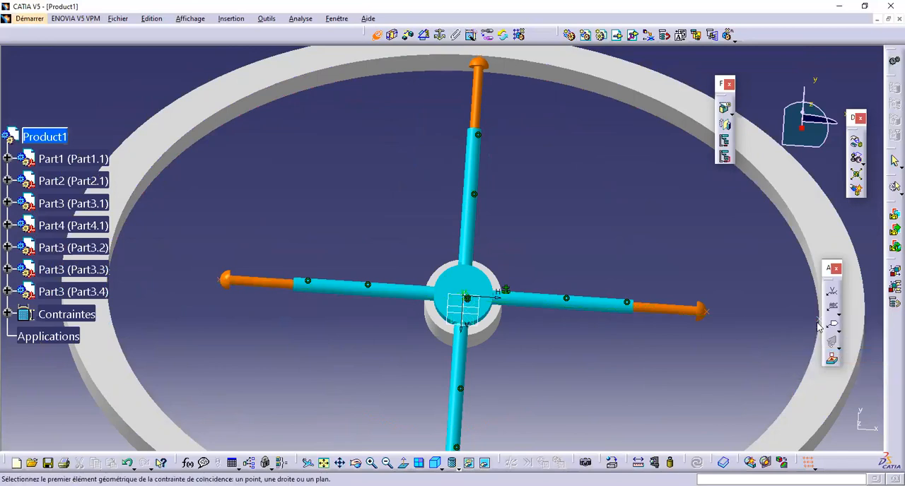
Step: Make the ring's right inner reference point coincident with the tip point of the right rod and update the assembly
middle_drag(764, 326, 741, 312)
click(764, 312)
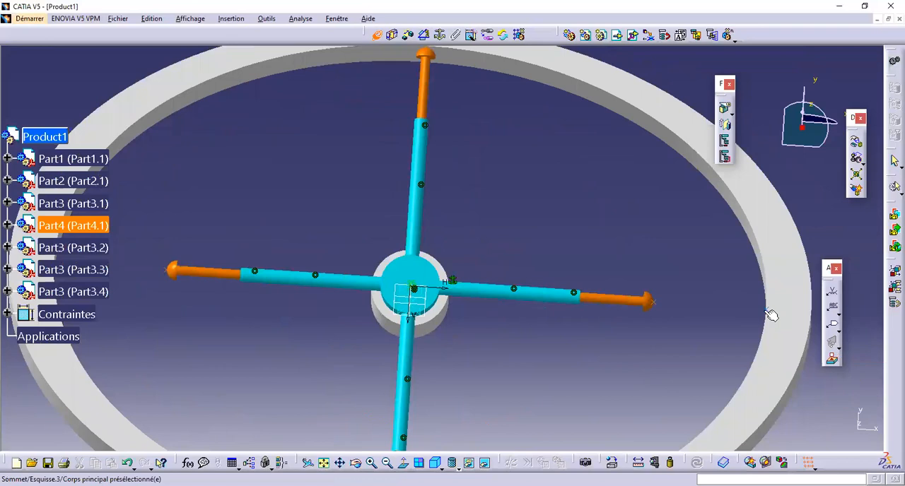
click(654, 303)
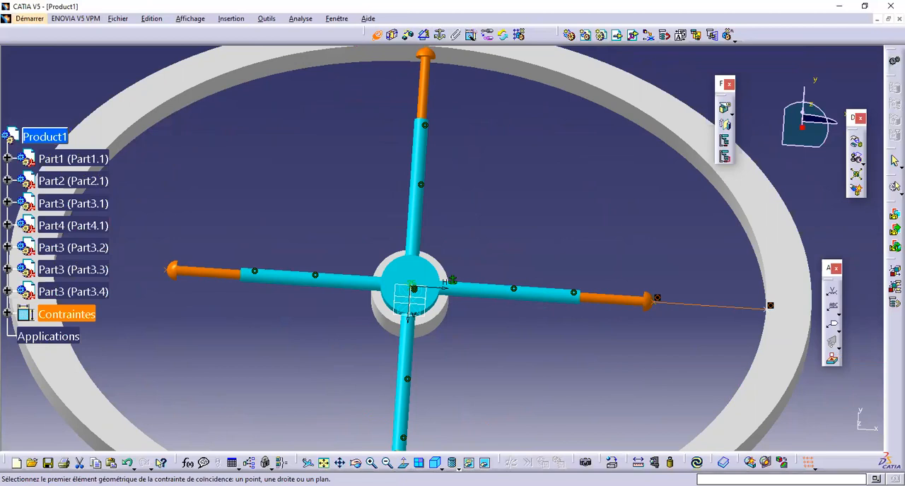
click(698, 463)
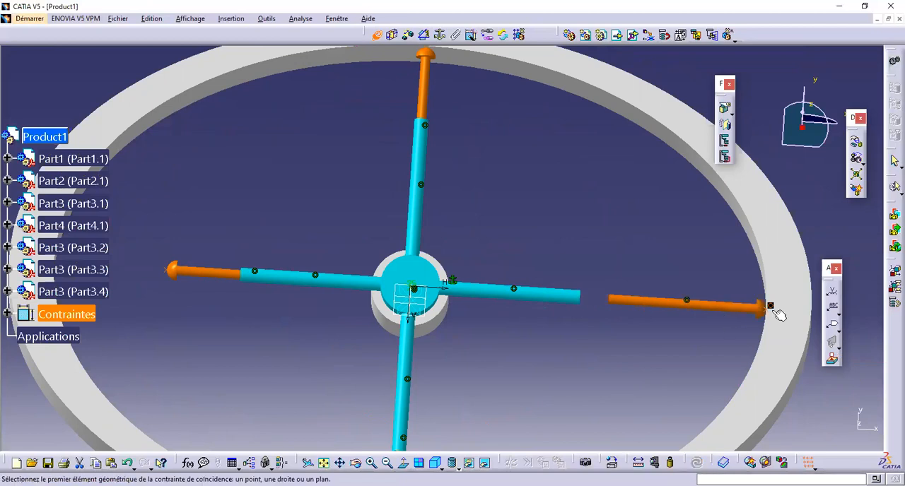
Step: Make the left rod's tip point coincident with the ring's left inner reference point and update the assembly
middle_drag(493, 320, 605, 303)
middle_drag(173, 306, 504, 294)
click(414, 273)
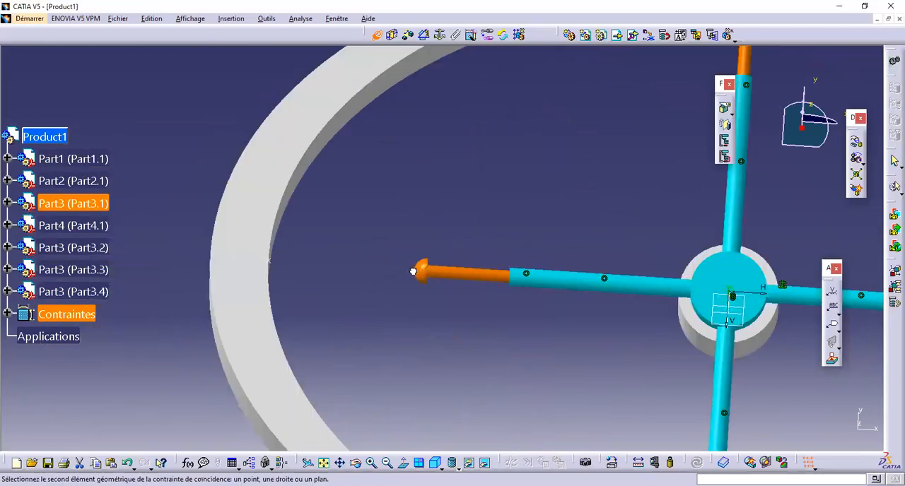
click(273, 261)
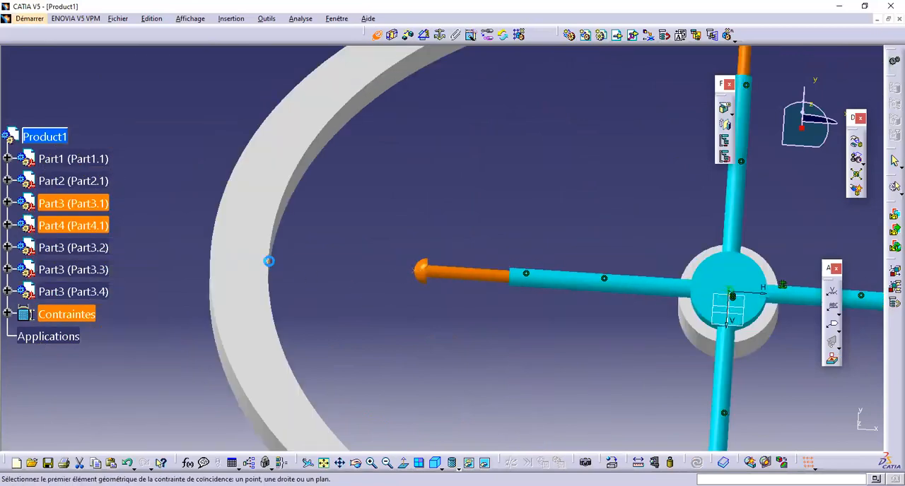
click(696, 462)
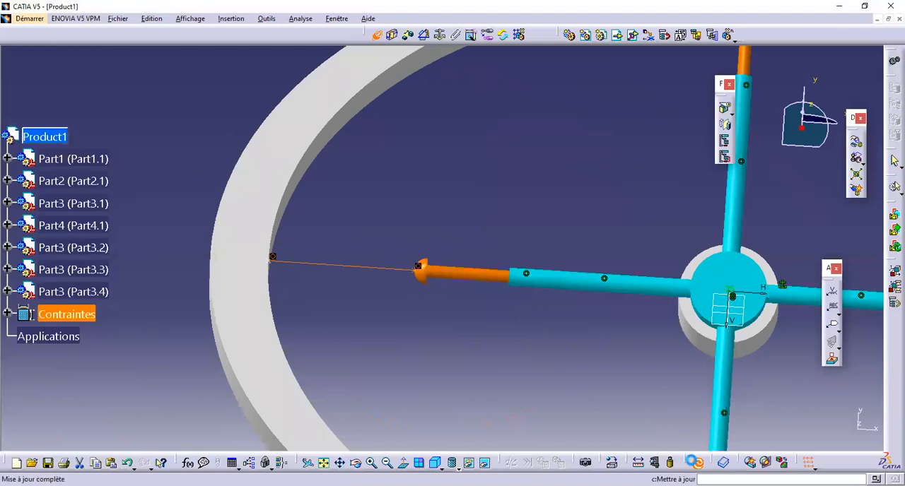
Step: Select the lower rod's dome tip as the first coincidence element and hide the elliptical ring
middle_drag(249, 195, 258, 212)
middle_drag(442, 268, 427, 285)
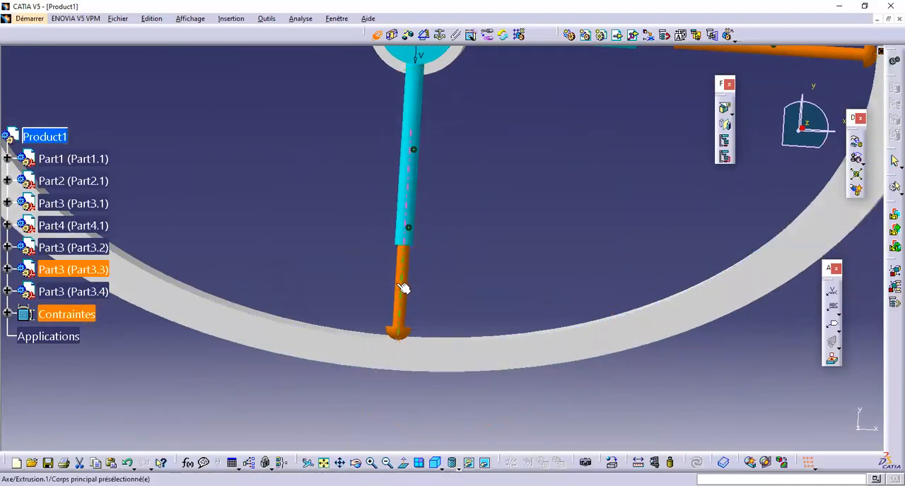
right_click(402, 288)
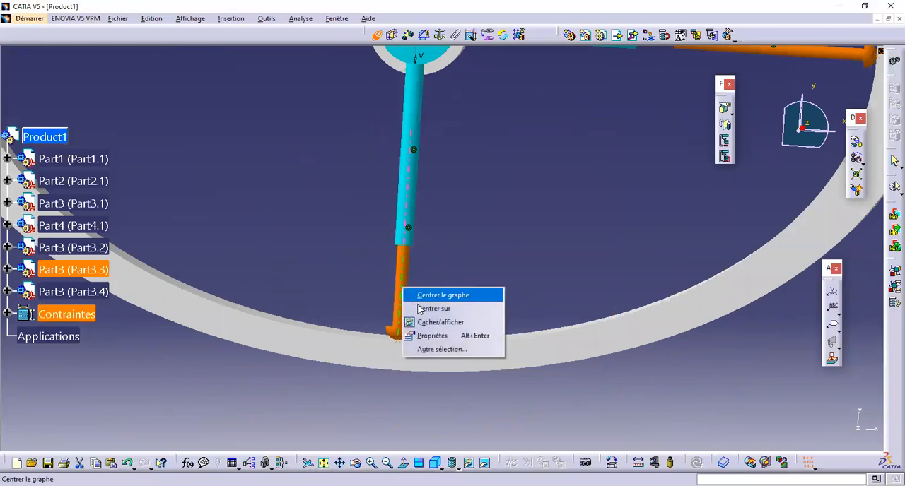
click(487, 257)
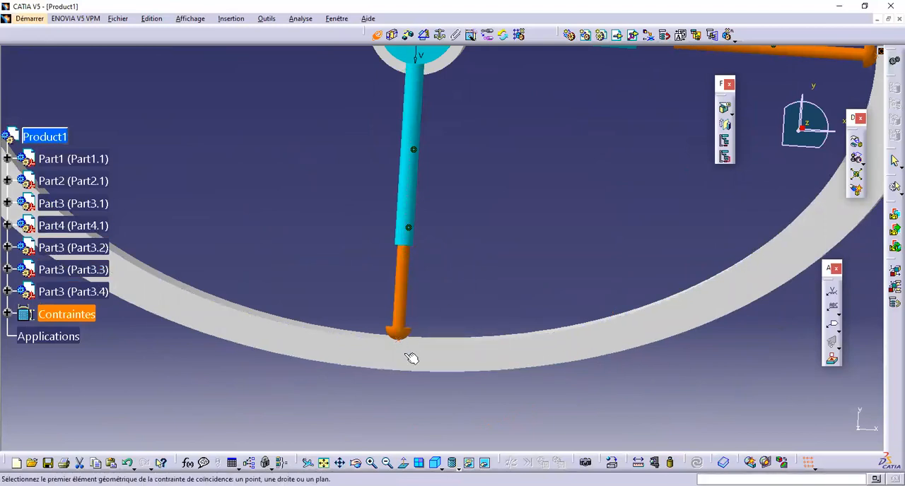
ctrl+middle_drag(402, 362, 404, 196)
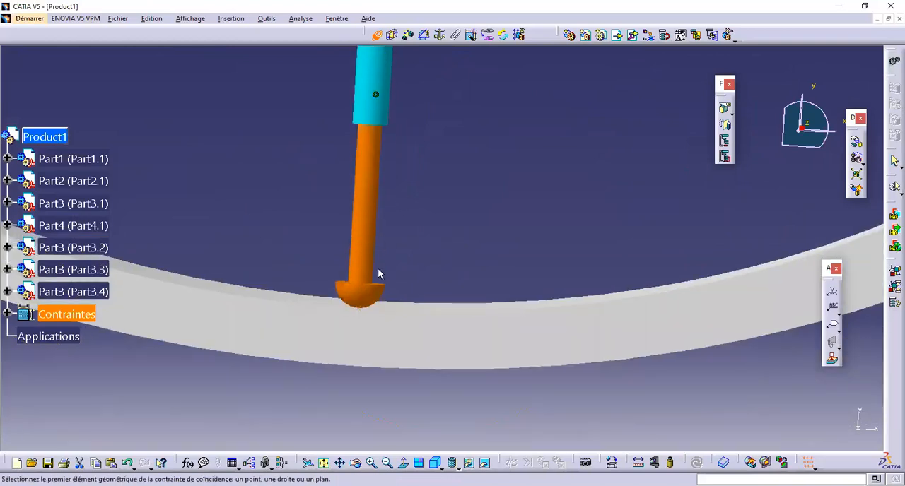
middle_drag(370, 287, 365, 299)
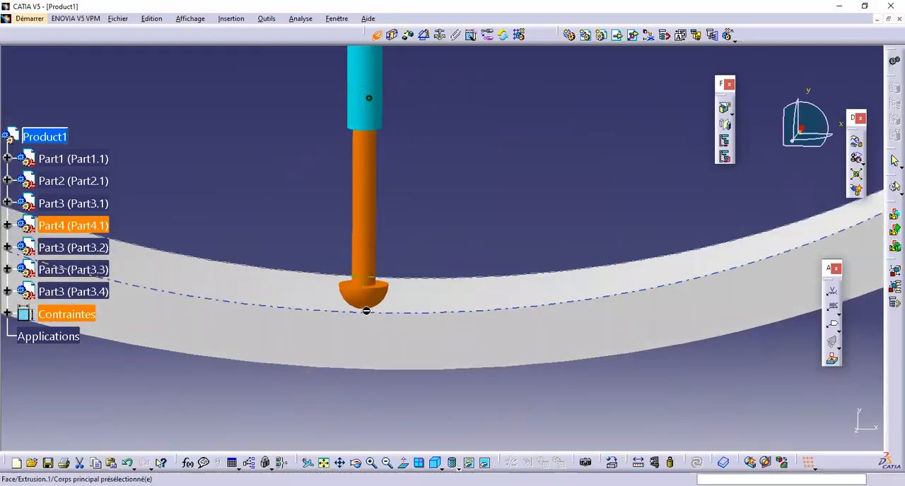
click(380, 297)
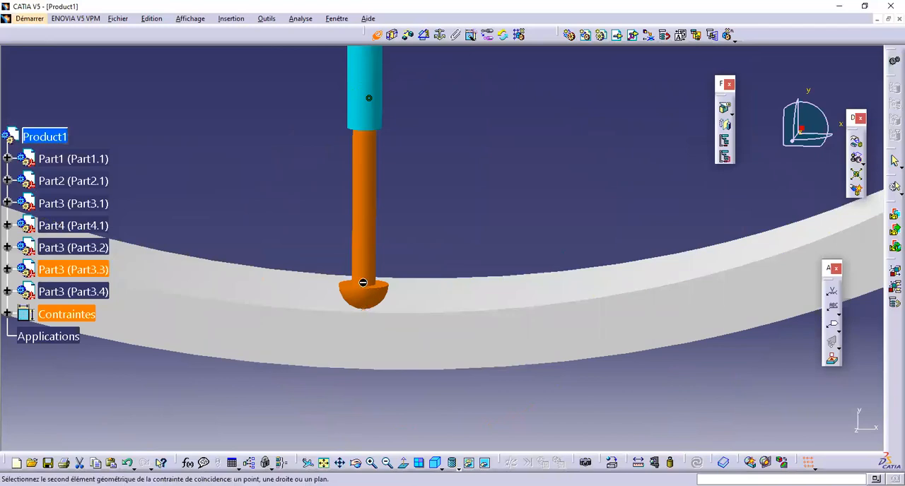
middle_drag(365, 311, 361, 296)
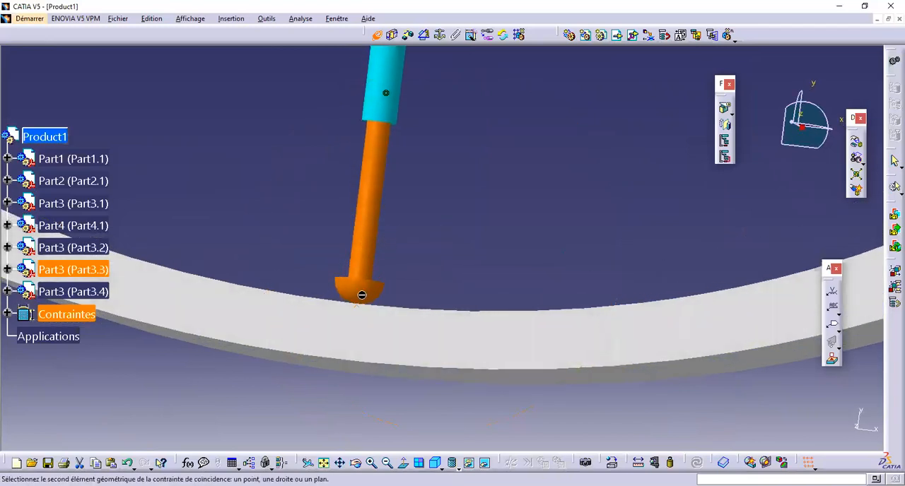
right_click(369, 316)
click(413, 352)
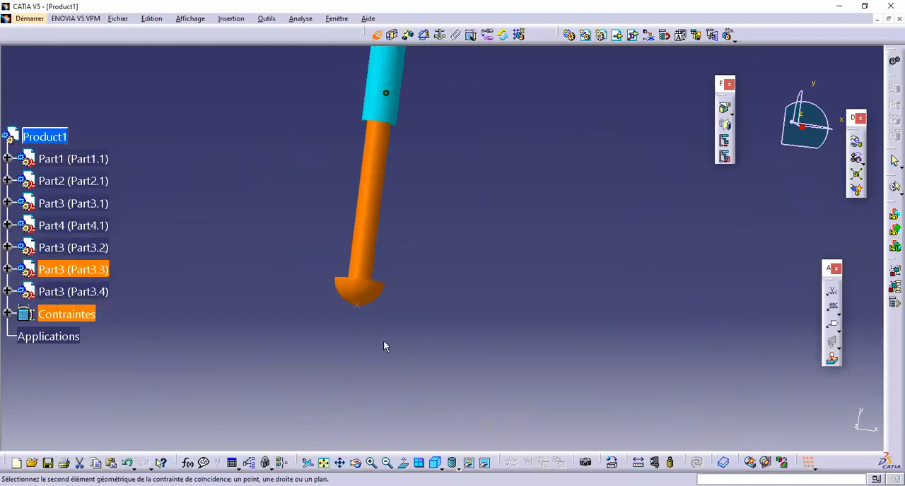
Step: In the hidden space, make the lower rod's tip coincident with the ring's inner elliptical sketch edge, accepting the redundancy warning
click(484, 463)
middle_drag(355, 316, 356, 282)
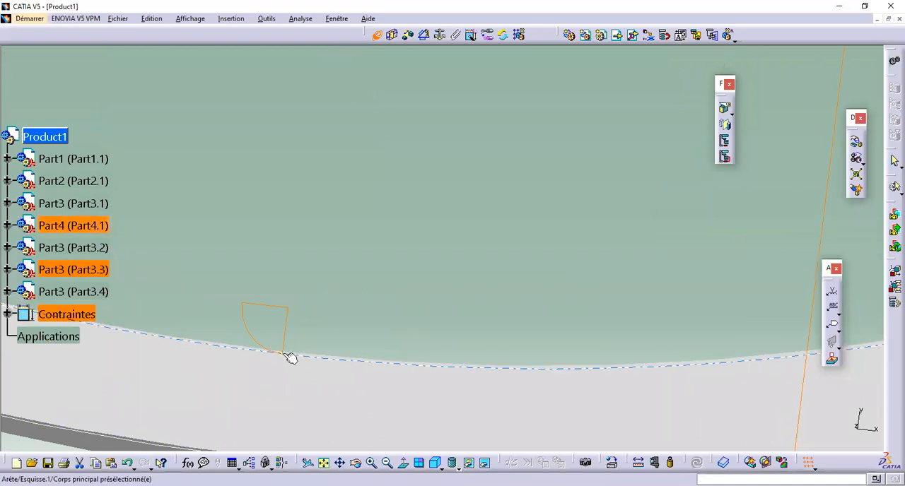
click(286, 355)
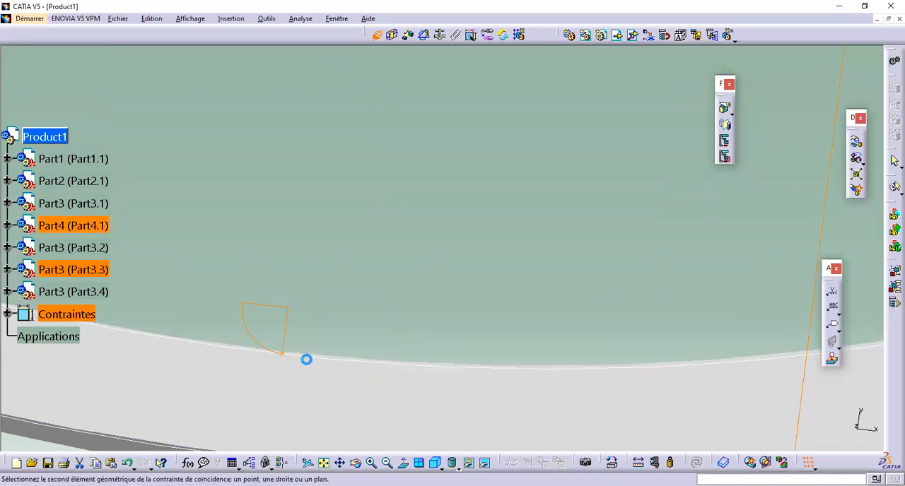
click(306, 360)
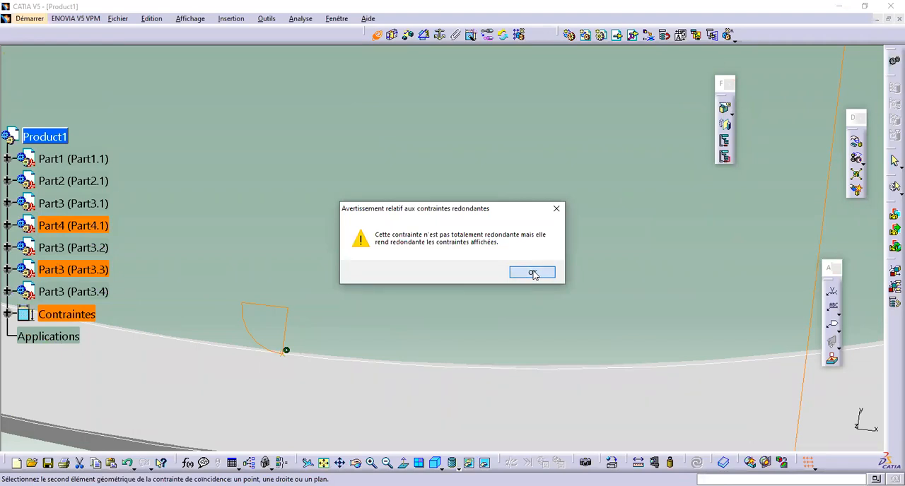
click(533, 273)
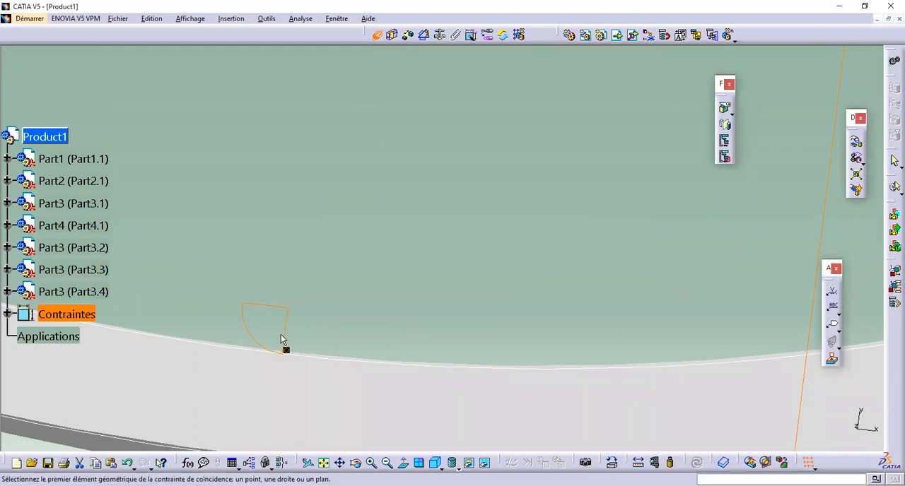
Step: Bring the elliptical ring back from the hidden space and return to the visible space
right_click(377, 416)
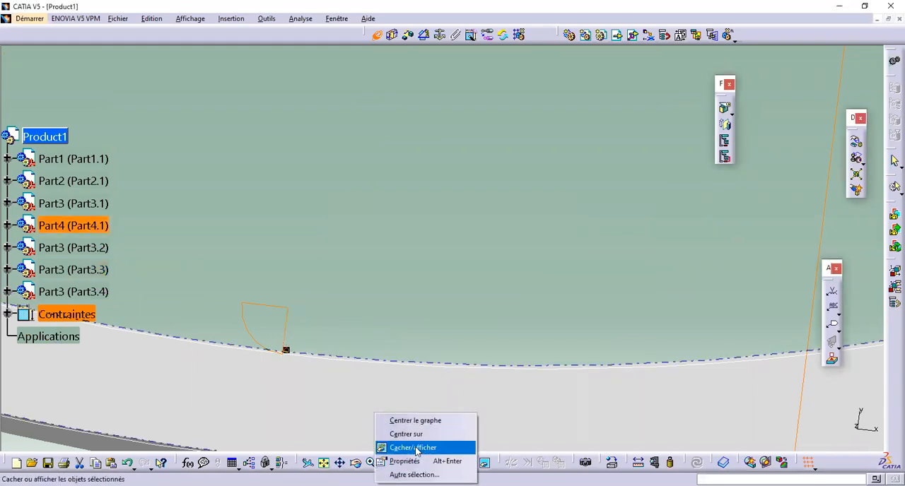
click(415, 448)
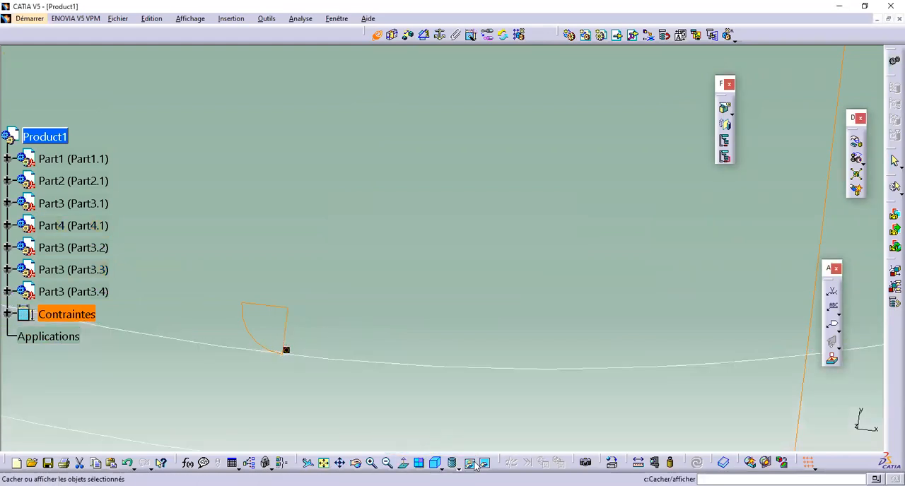
click(486, 464)
Step: Select the ring's vertex at the upper rod's dome tip as the first coincidence element and hide the elliptical ring
middle_drag(440, 68, 400, 442)
ctrl+middle_drag(383, 175, 381, 264)
middle_drag(321, 324, 301, 434)
middle_drag(364, 67, 263, 417)
ctrl+middle_drag(347, 227, 448, 269)
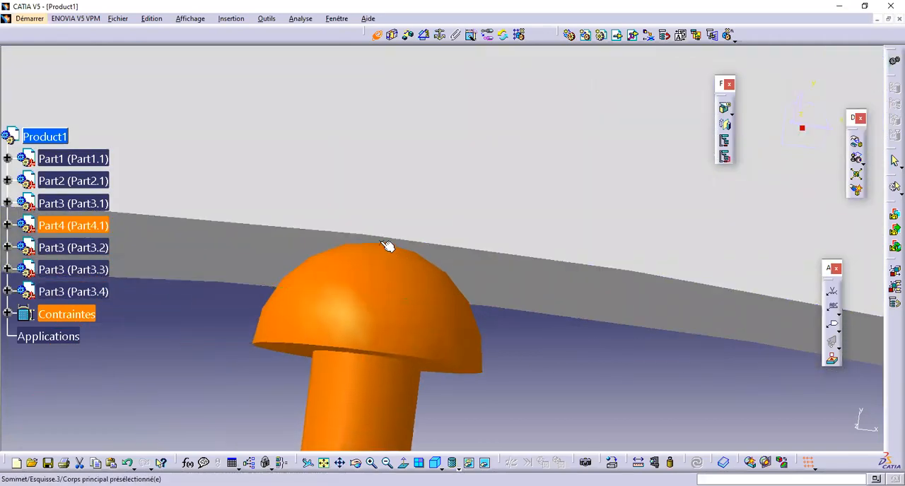
right_click(404, 311)
right_click(460, 205)
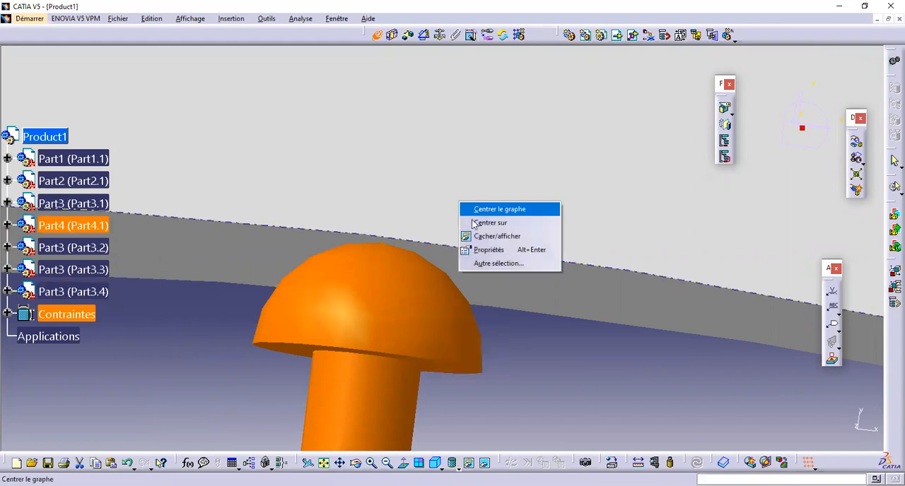
click(488, 235)
click(382, 245)
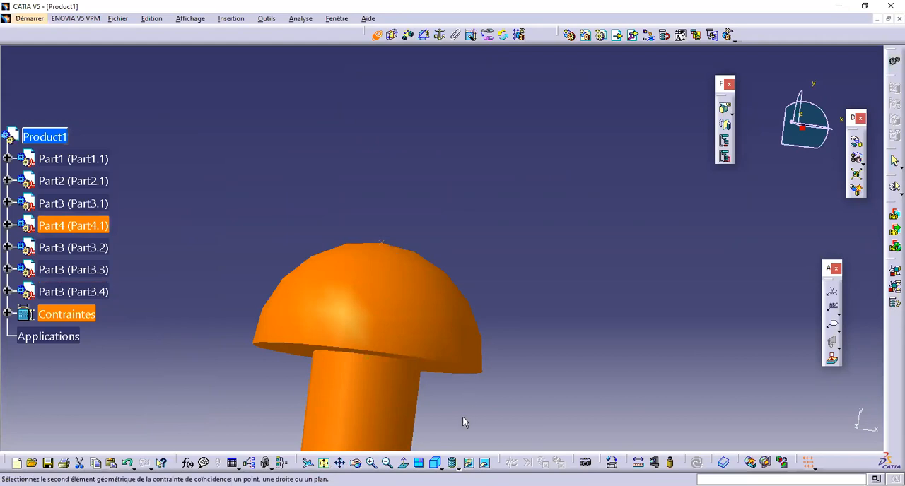
Step: Inspect the ring's sketch curves around the upper rod in the hidden space and restore the elliptical ring to the visible space
click(485, 463)
ctrl+middle_drag(392, 318, 427, 229)
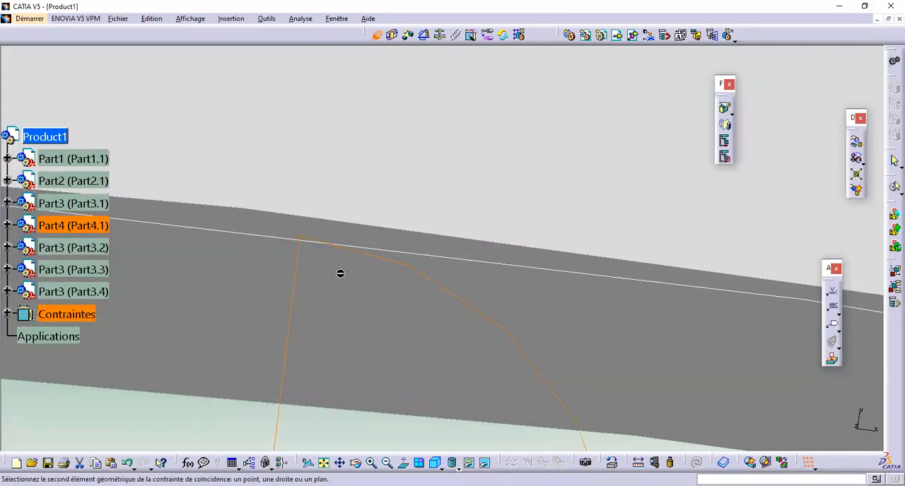
ctrl+middle_drag(357, 210, 391, 260)
ctrl+middle_drag(390, 219, 472, 260)
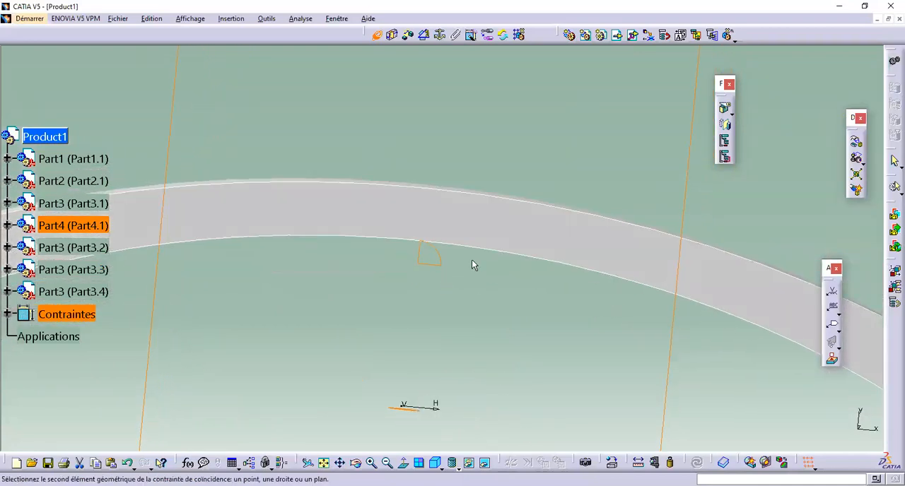
right_click(470, 228)
click(495, 261)
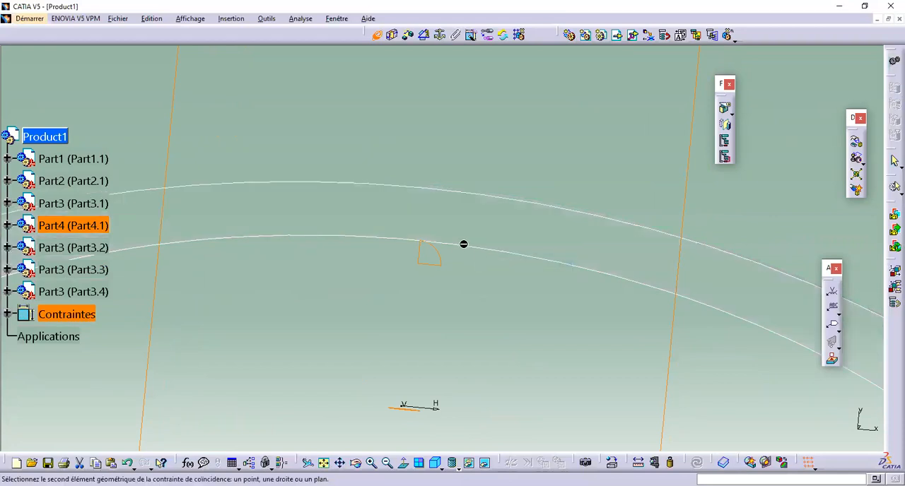
click(469, 462)
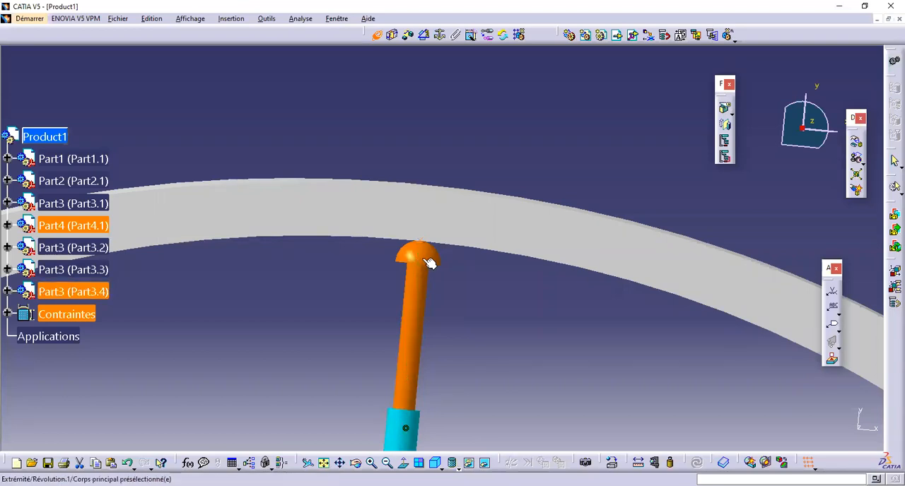
Step: Make the upper rod's dome end coincident with the selected ring element and update the assembly
click(426, 260)
click(378, 37)
click(696, 463)
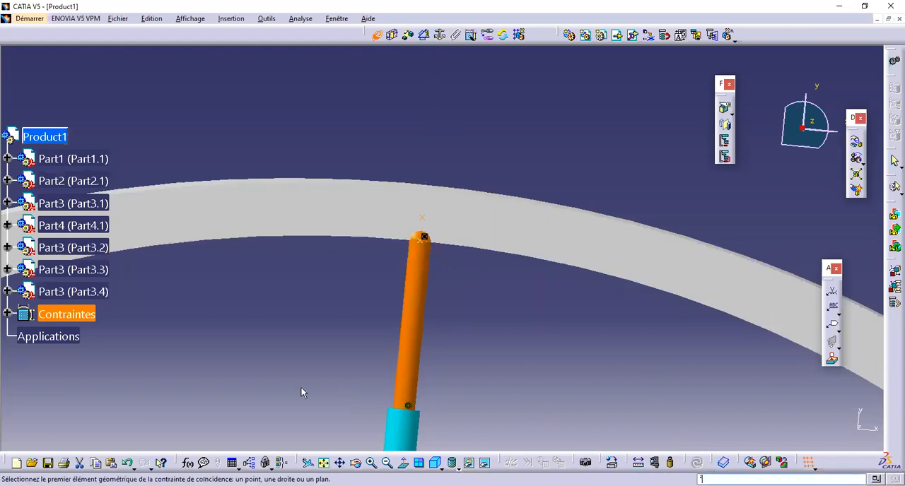
Step: Undo the last assembly updates and delete the coincidence constraint at the upper rod's dome tip
click(128, 463)
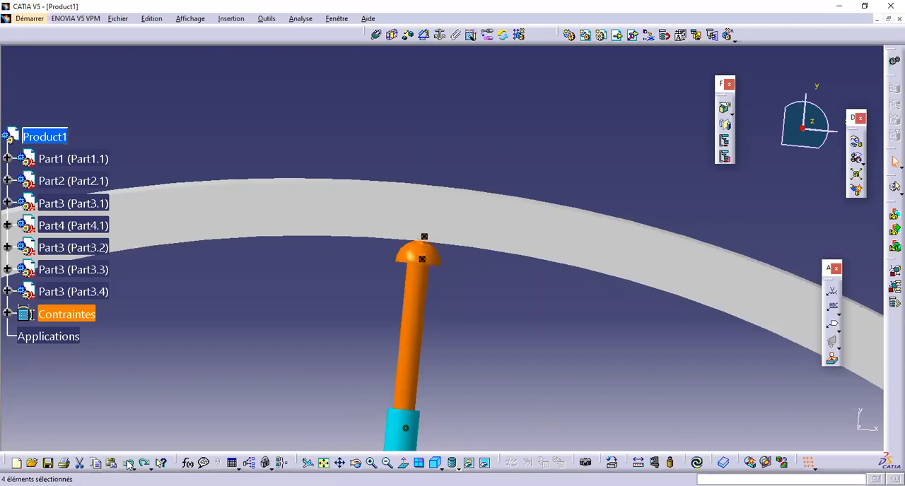
click(628, 386)
mouse_move(582, 315)
middle_down()
mouse_move(566, 420)
mouse_move(474, 188)
middle_up()
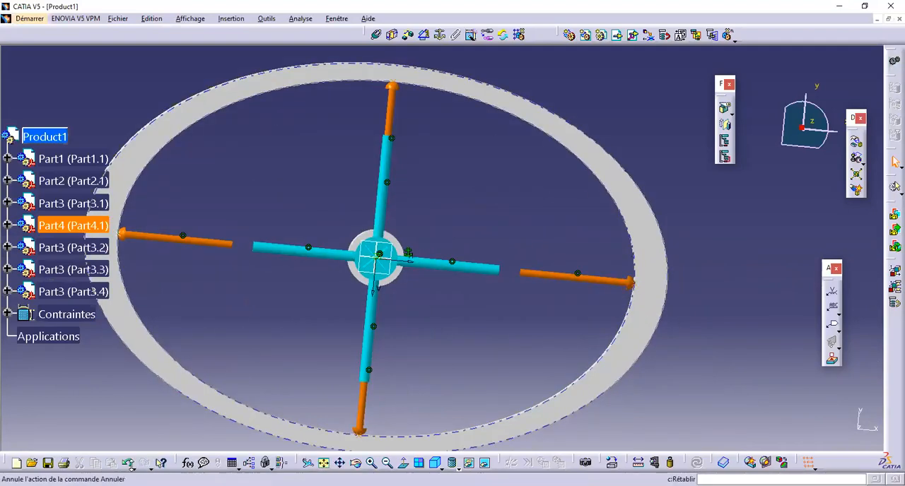
click(128, 464)
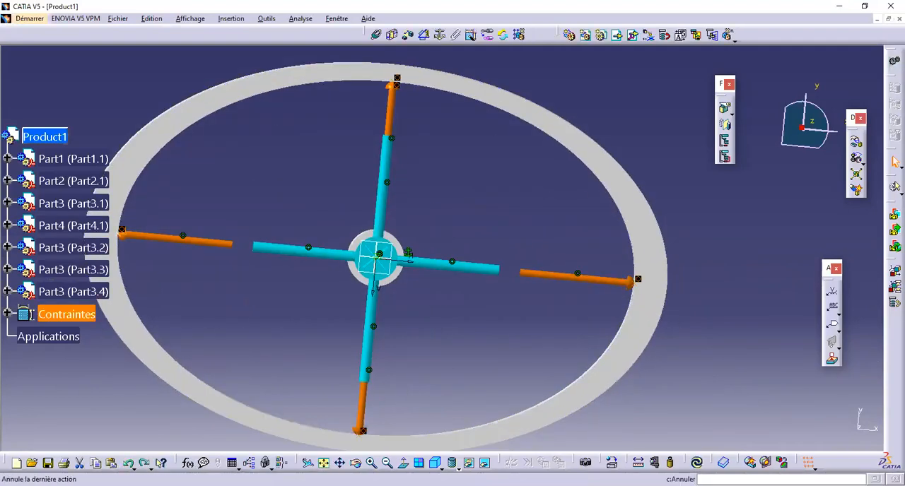
click(489, 389)
click(398, 76)
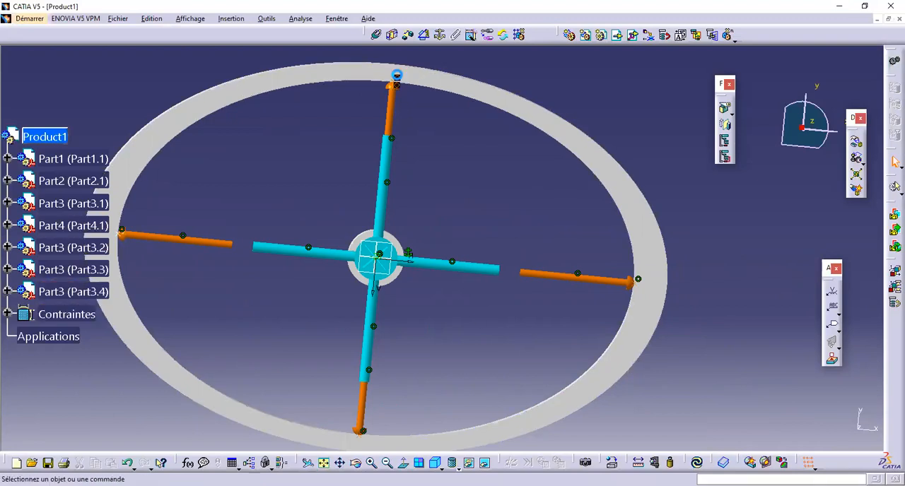
key(Delete)
Step: Open the elliptical ring's part for editing and close its extrusion definition
middle_drag(427, 130, 434, 242)
middle_drag(437, 272, 435, 170)
scroll(436, 170, up, 1)
double_click(442, 106)
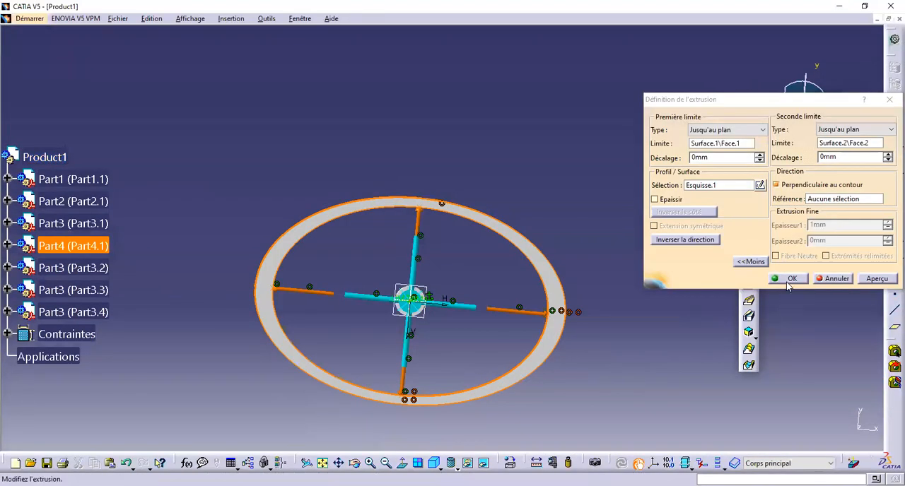
click(789, 280)
Step: Start a sketch on the ring part's reference plane Plan.1 from the hidden space and return to the visible space
middle_drag(414, 307, 620, 169)
middle_drag(484, 251, 430, 256)
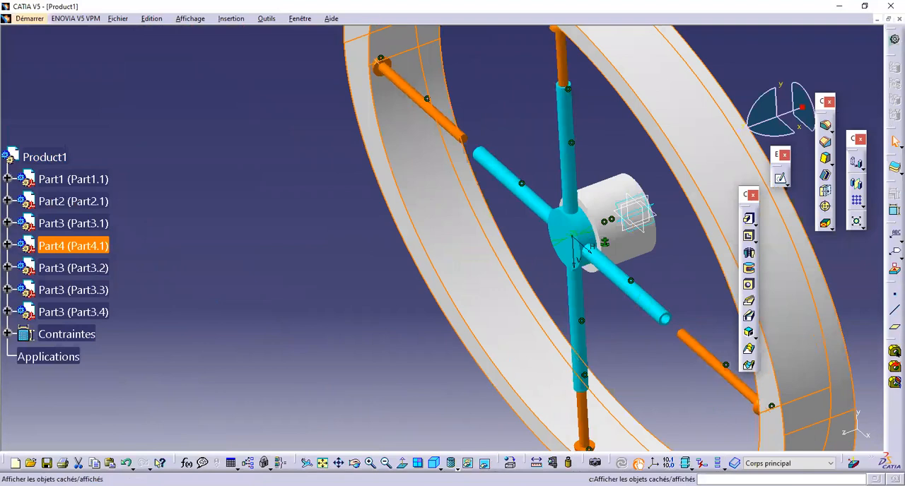
click(485, 463)
middle_drag(587, 313, 667, 283)
click(656, 296)
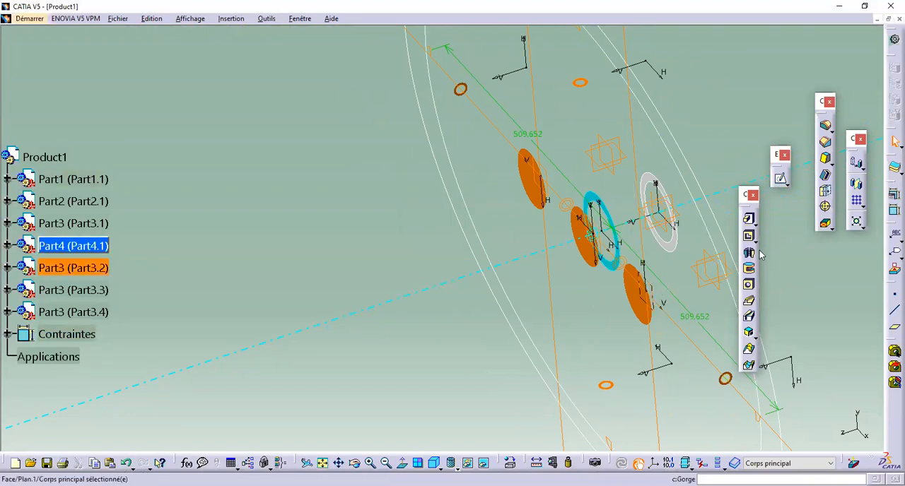
click(780, 178)
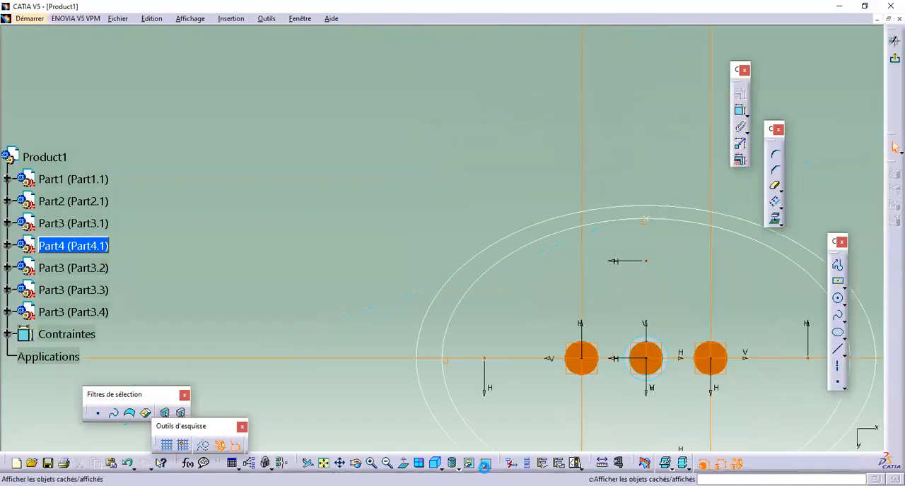
click(486, 464)
Step: Sketch a point just above the ring's outer edge, near the vertical axis of the upper rod
middle_drag(544, 357, 435, 306)
middle_drag(580, 363, 393, 239)
ctrl+middle_drag(462, 323, 461, 283)
middle_drag(528, 343, 492, 331)
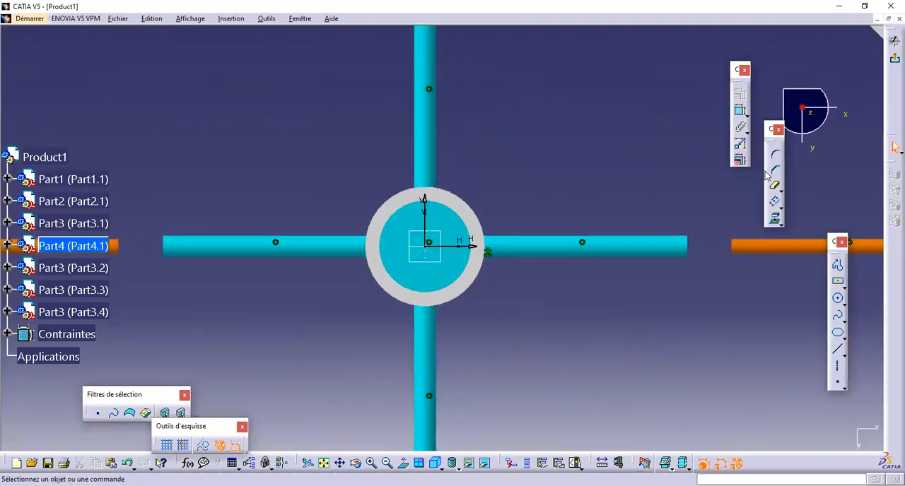
click(839, 386)
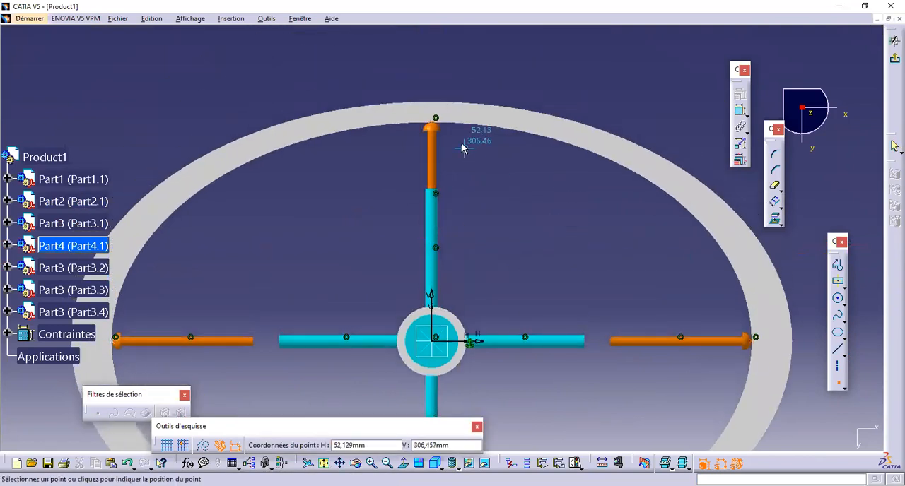
click(437, 84)
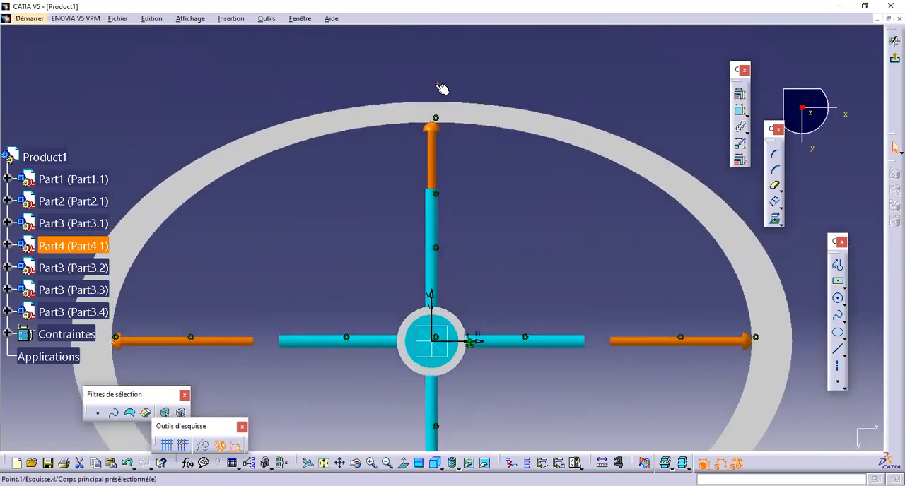
click(472, 128)
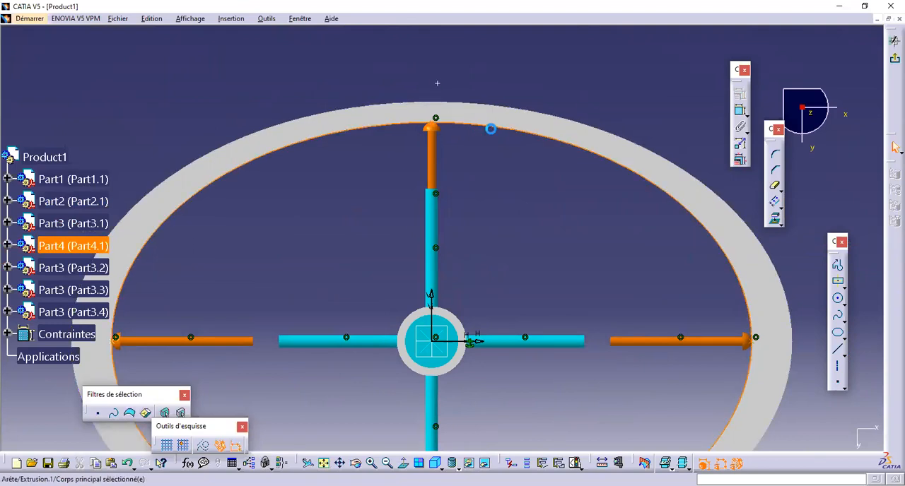
click(741, 111)
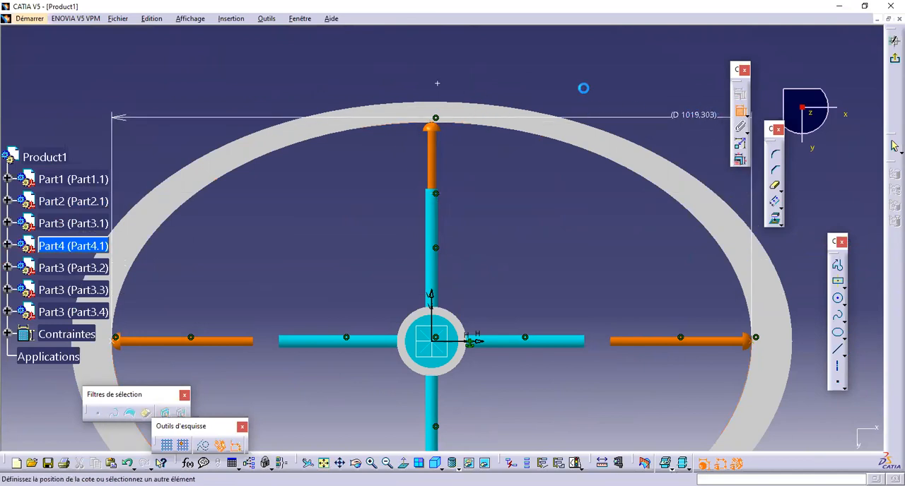
key(Escape)
Step: Constrain the sketched point as coincident with the ring's inner ellipse
click(437, 83)
ctrl+click(495, 128)
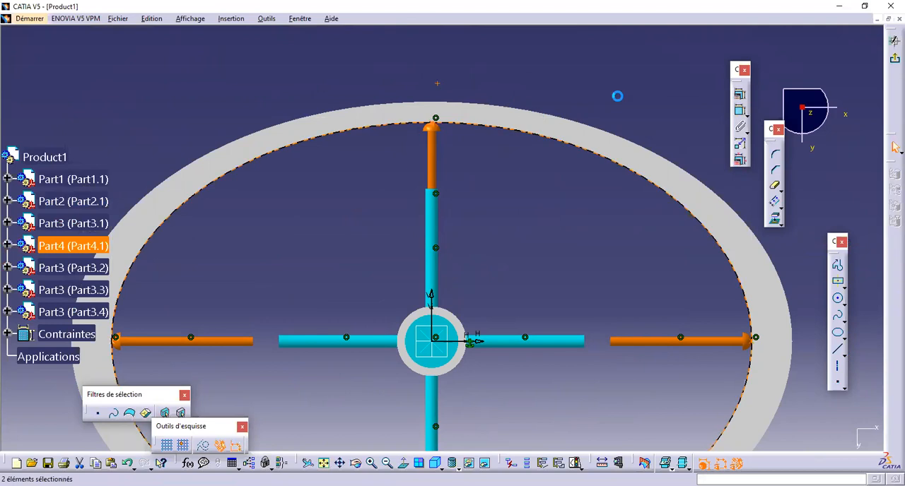
click(738, 98)
click(840, 326)
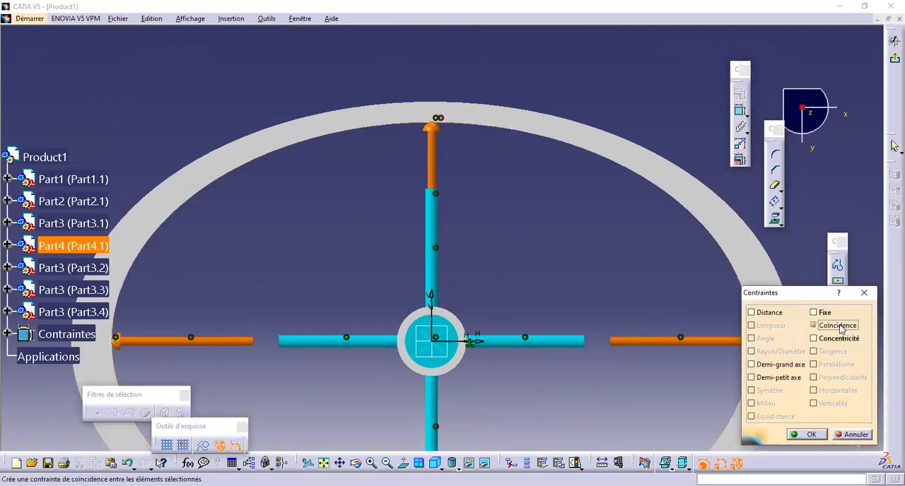
click(804, 434)
Step: Constrain the sketched point as coincident with the sketch's vertical axis
click(443, 122)
ctrl+click(432, 310)
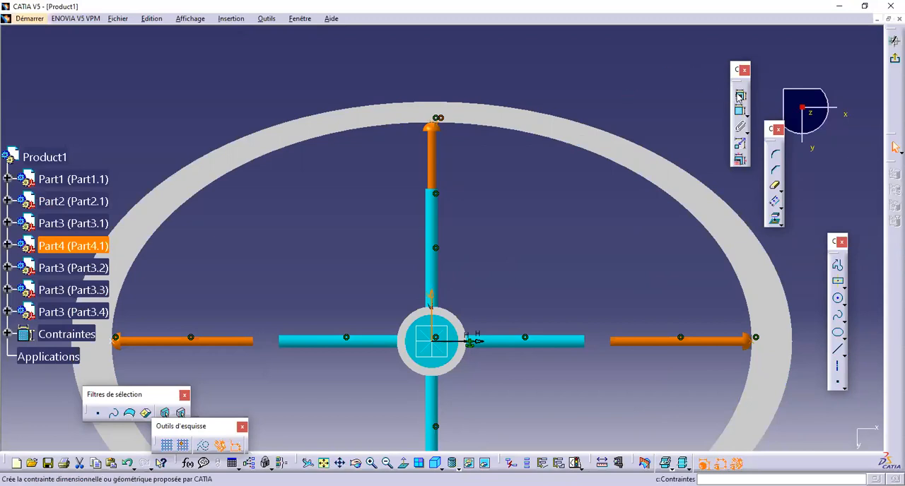
click(739, 96)
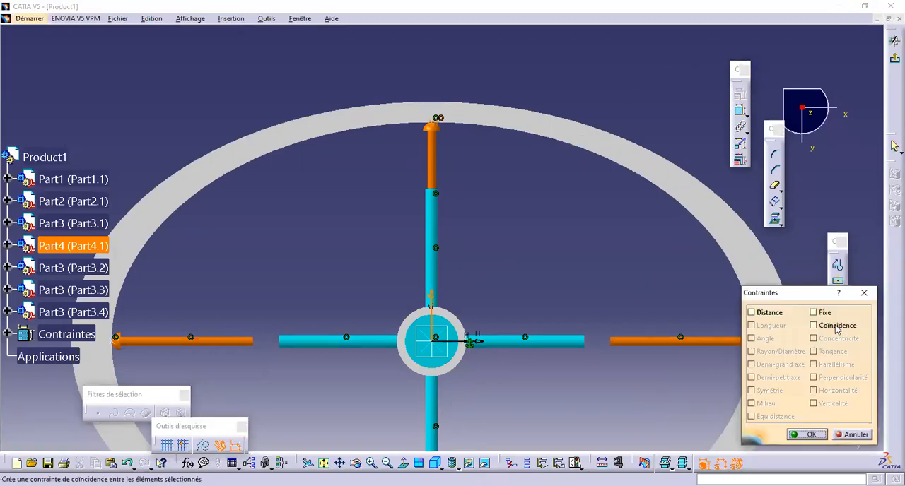
click(812, 435)
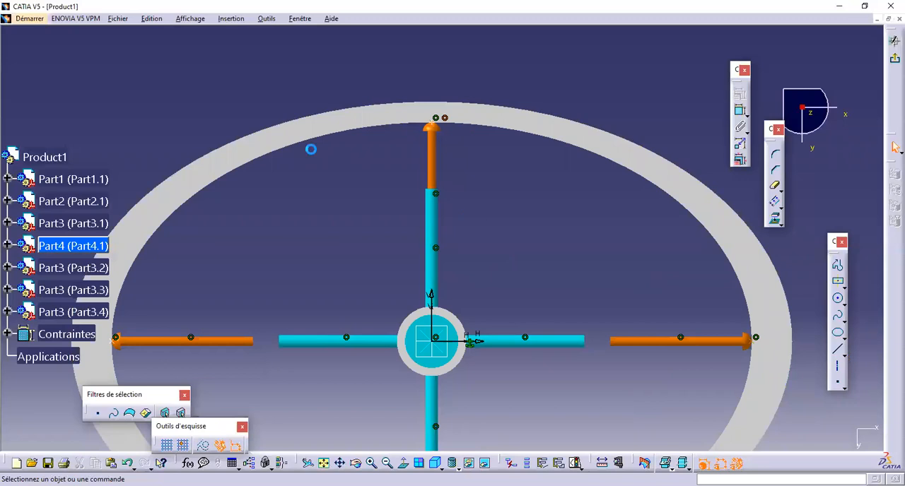
Step: Leave the ring's sketch and activate Product1 to return to assembly editing
click(29, 20)
mouse_move(71, 38)
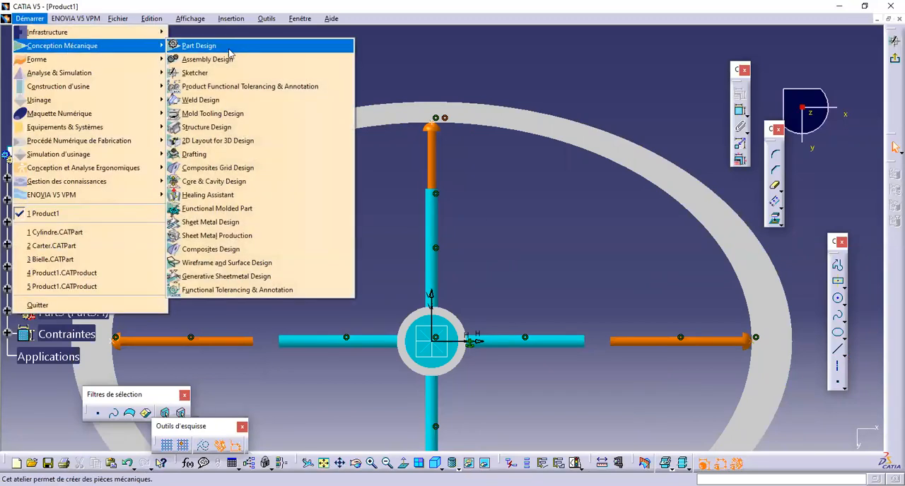
click(233, 58)
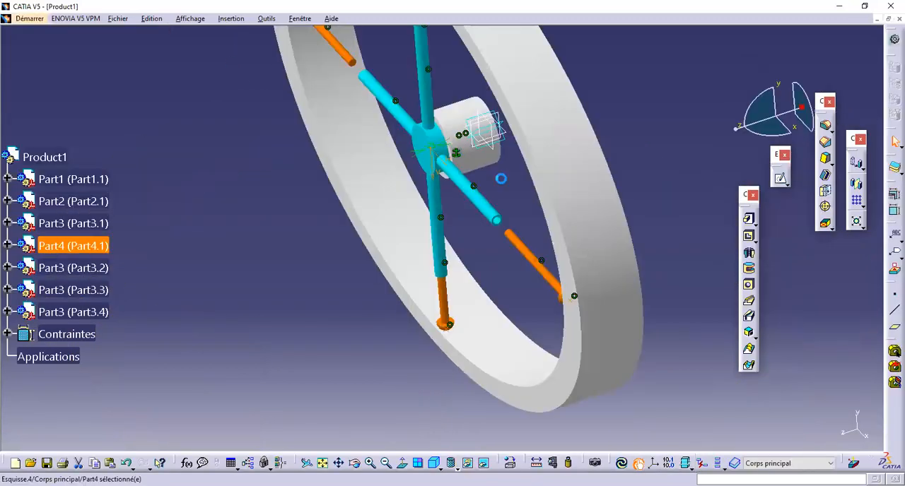
middle_drag(451, 89, 404, 210)
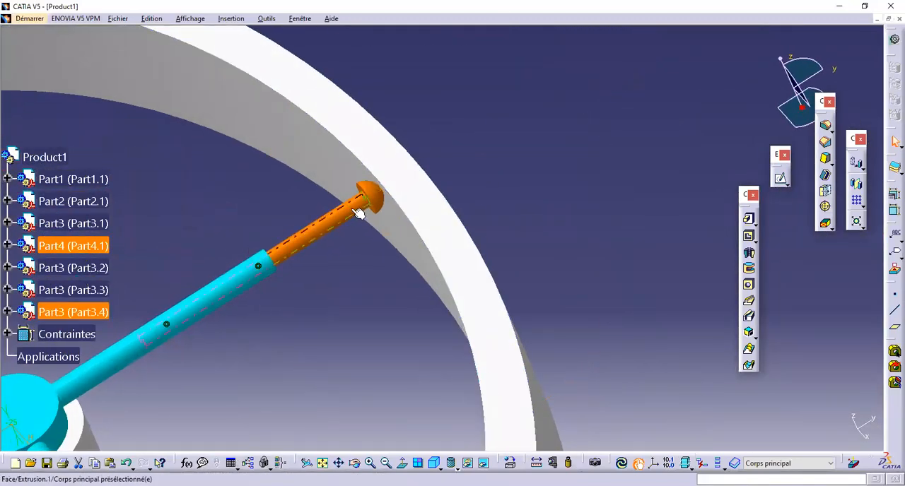
click(49, 151)
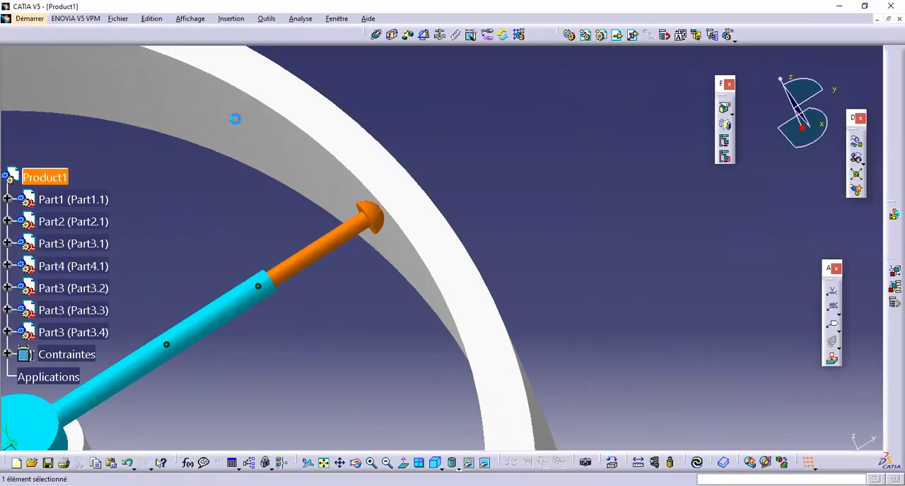
click(515, 51)
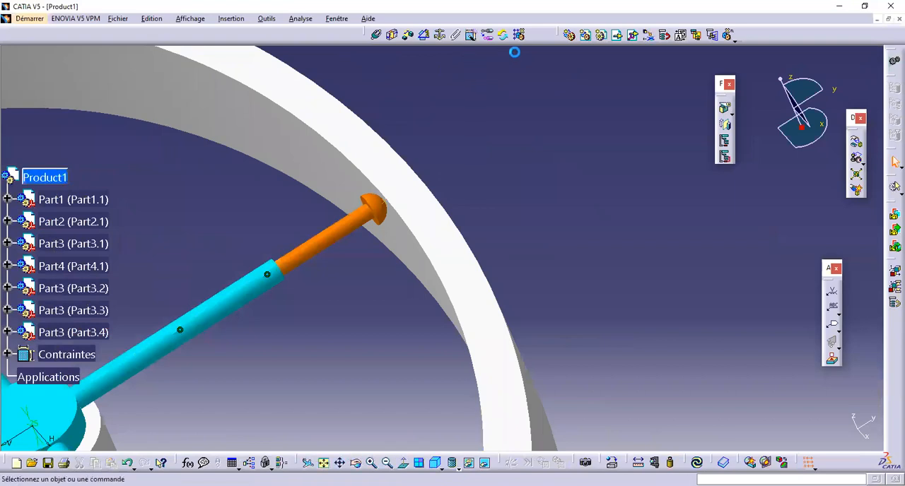
Step: Select the ring's sketched point as the first coincidence element and hide the geometry covering the upper rod's dome tip
click(376, 34)
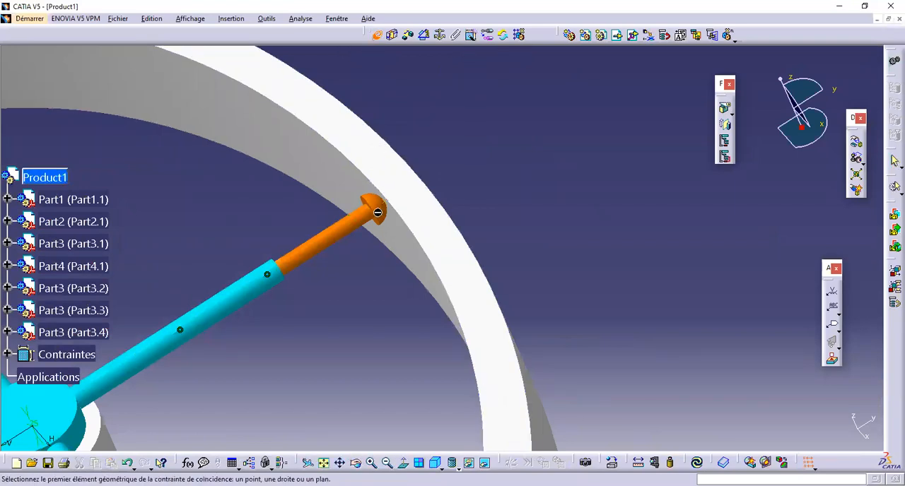
click(387, 206)
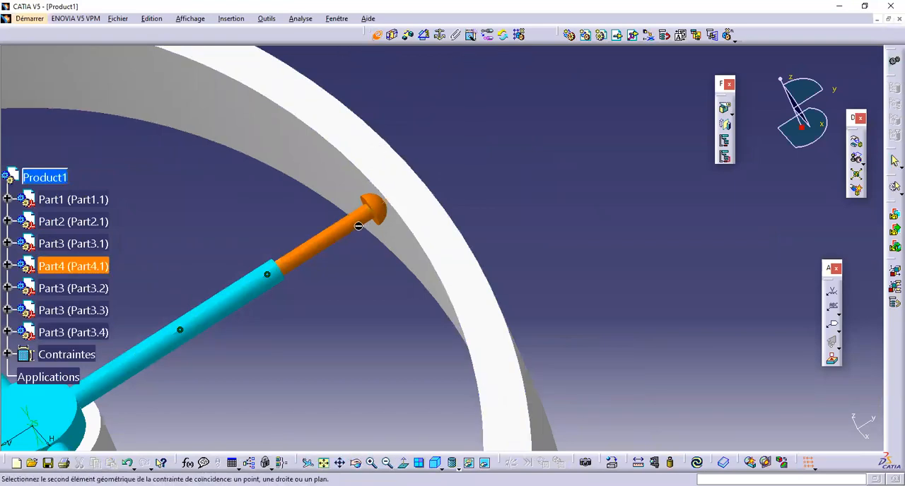
right_click(359, 226)
click(386, 261)
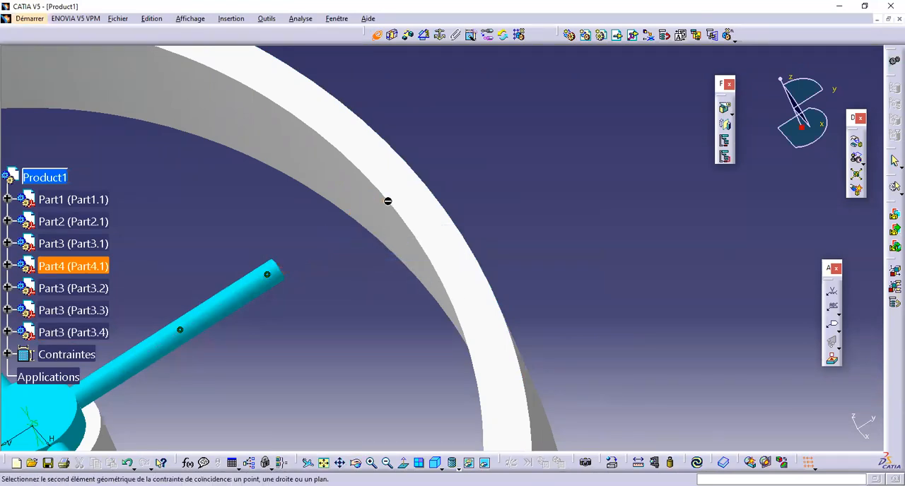
right_click(383, 202)
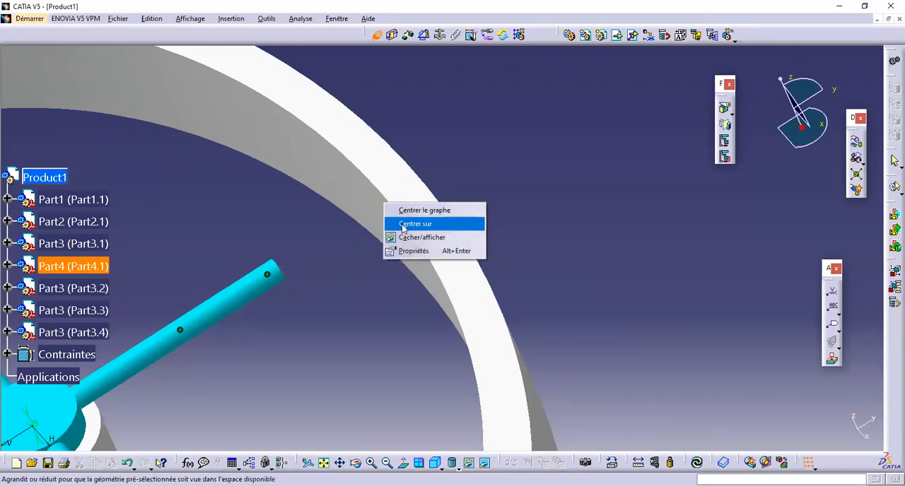
click(401, 236)
Step: Make the sketch vertex at the upper rod's dome tip coincident with the selected ring point
right_click(385, 204)
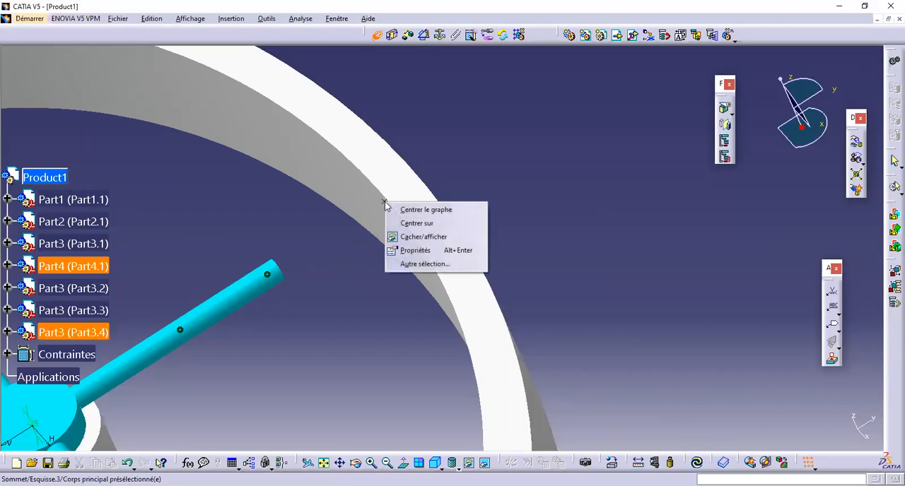
click(367, 212)
click(391, 206)
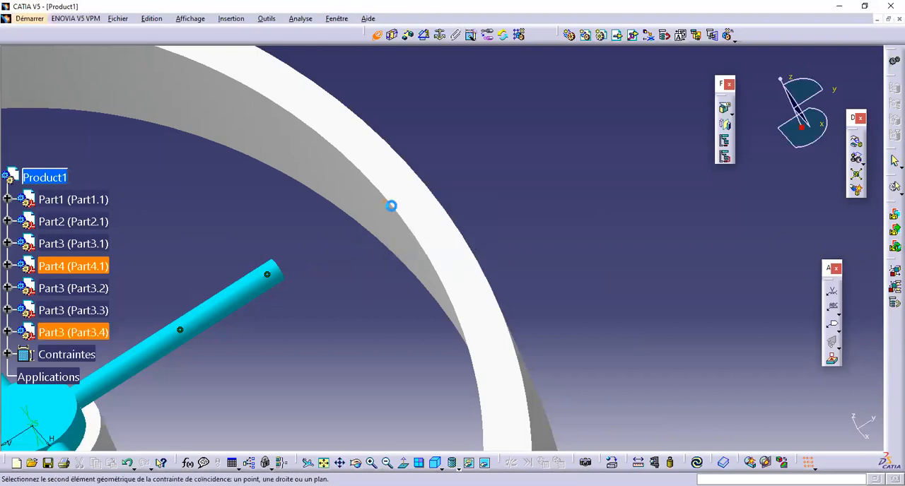
click(549, 275)
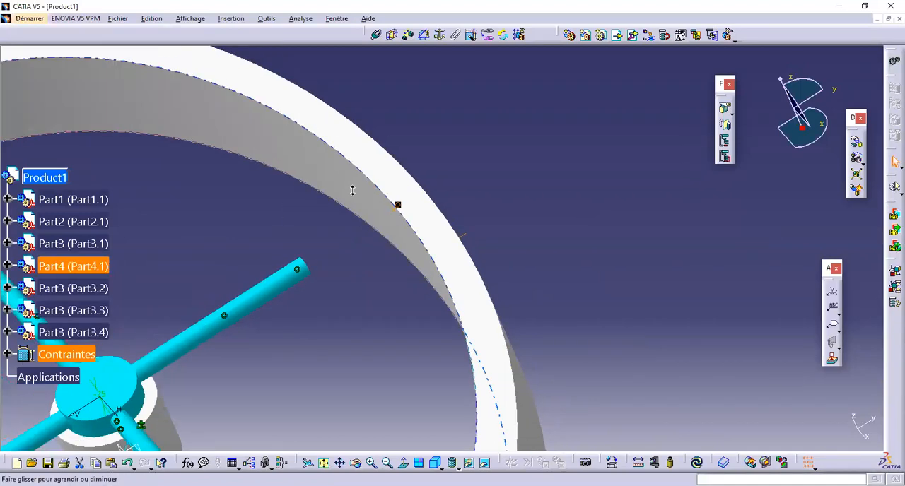
Step: Restore the upper rod's body from the hidden space and return to the visible space
middle_drag(400, 208, 448, 323)
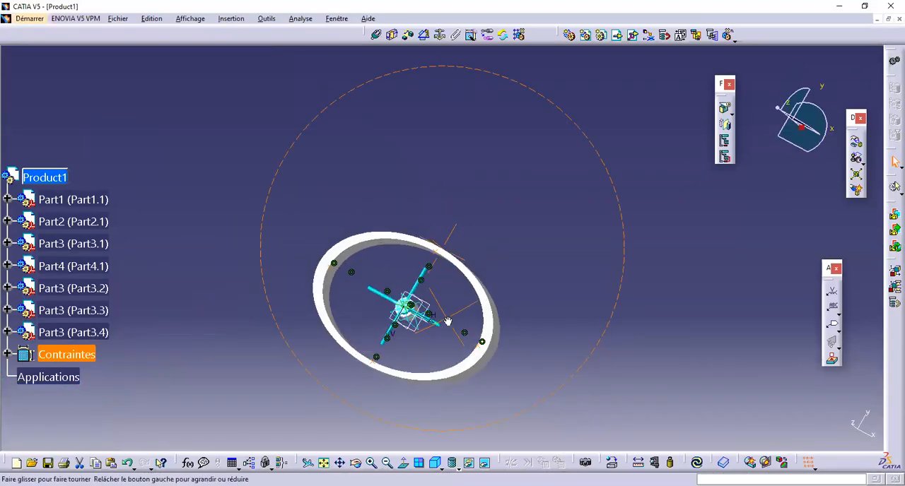
click(484, 461)
middle_drag(428, 268, 408, 78)
right_click(238, 403)
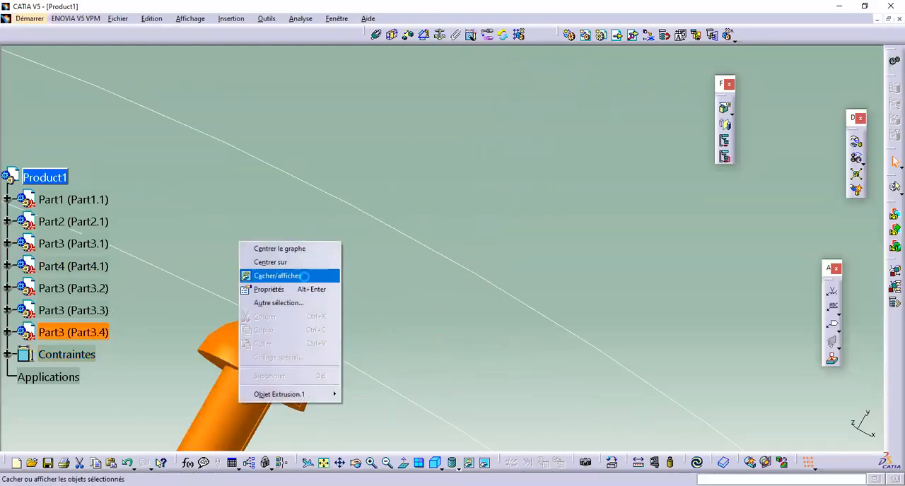
click(277, 276)
click(485, 461)
middle_drag(378, 225, 393, 432)
middle_drag(407, 162, 463, 378)
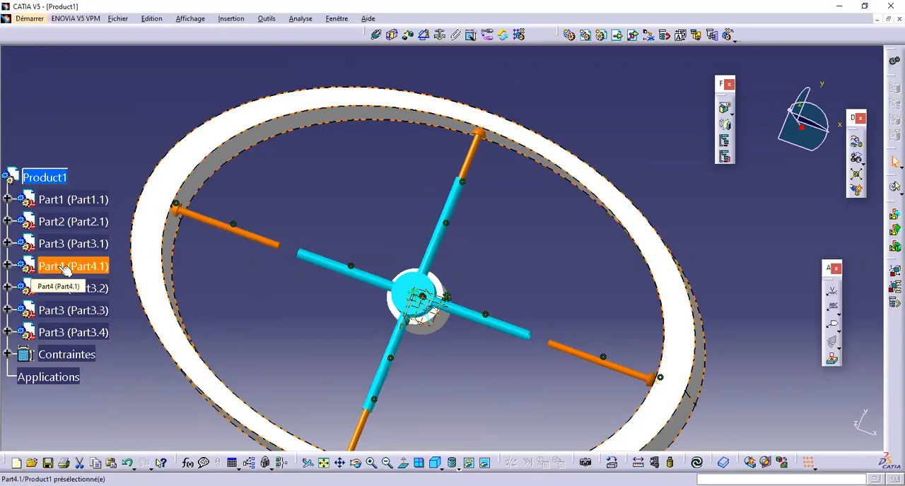
Step: Activate Part3 for editing and lengthen the first limit of its rod extrusion to 186 mm, extending it into the blue tube
click(38, 244)
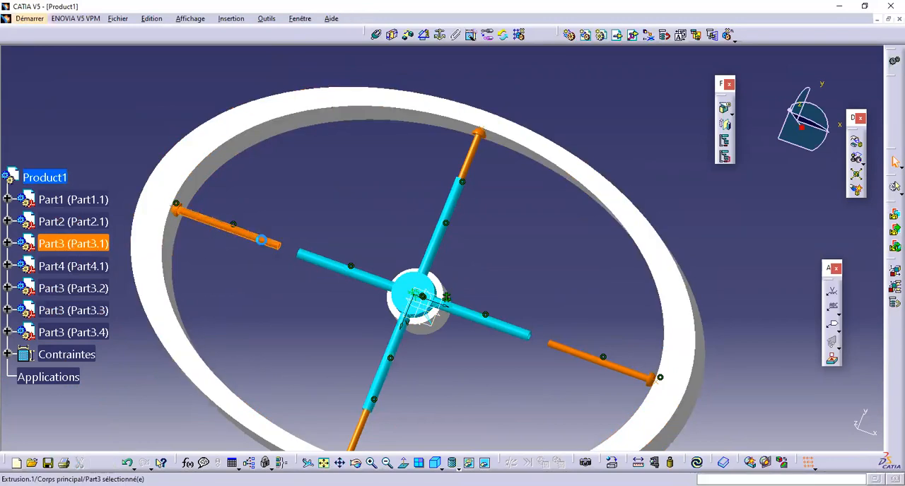
double_click(262, 241)
middle_drag(342, 221, 327, 241)
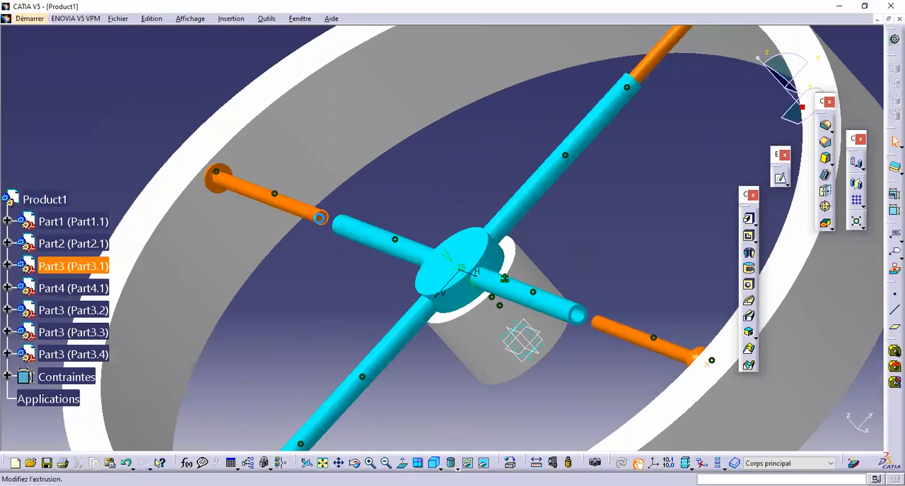
double_click(320, 218)
middle_drag(267, 226, 446, 268)
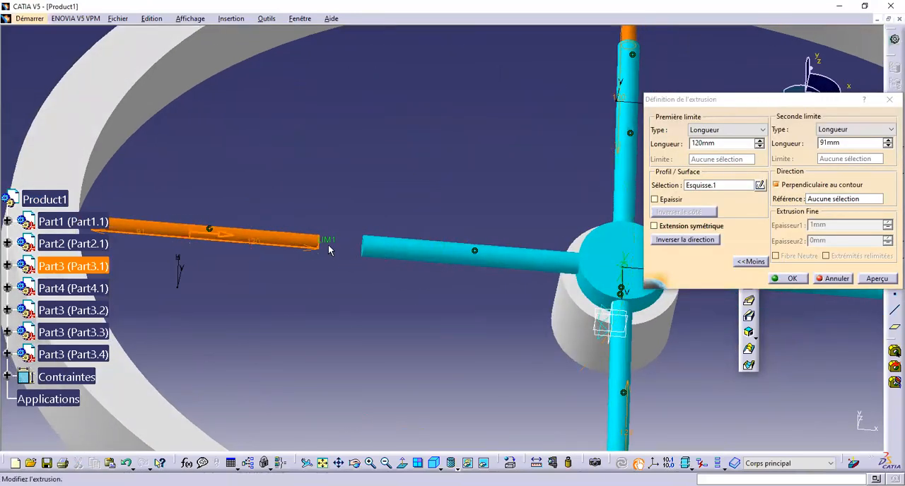
drag(331, 242, 392, 249)
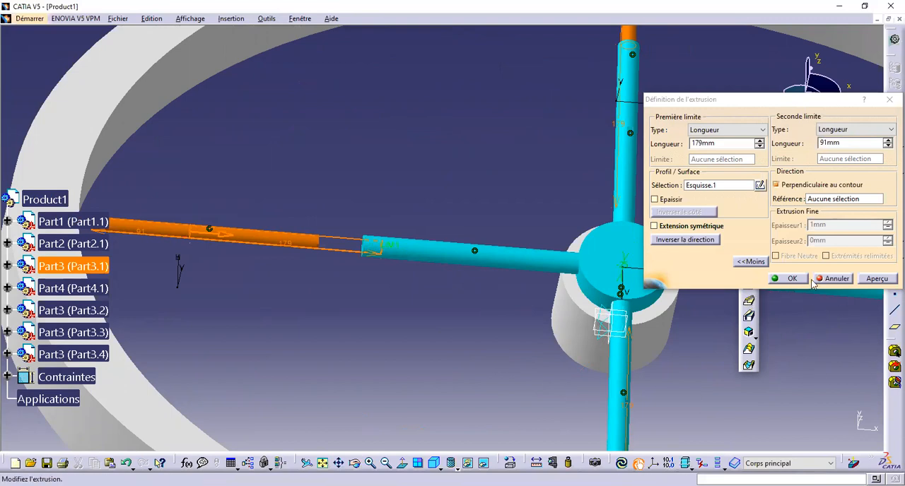
click(874, 280)
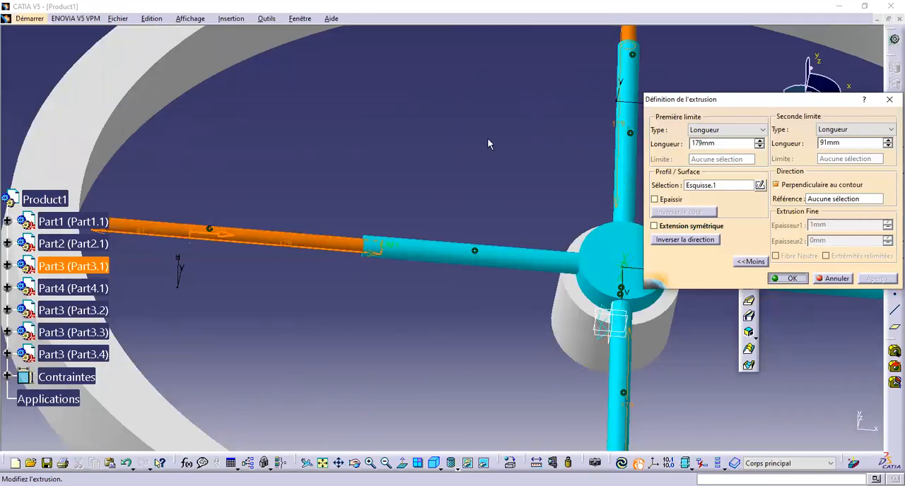
key(Escape)
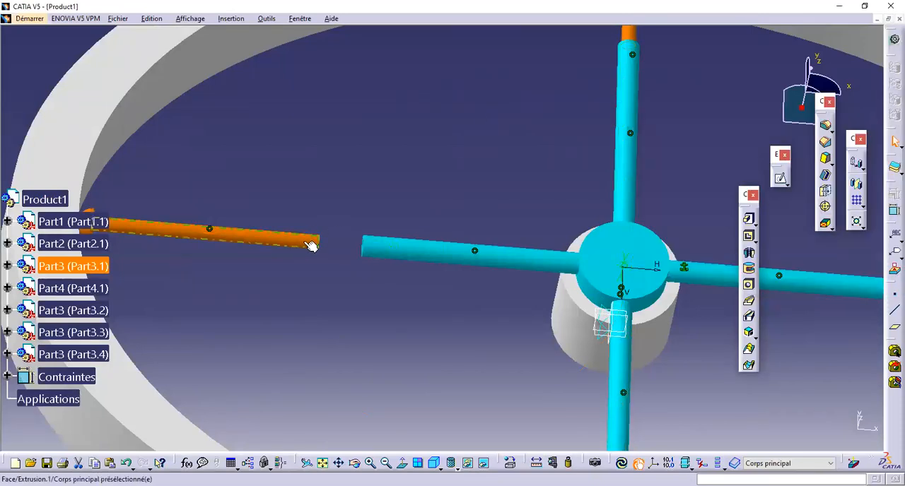
double_click(304, 242)
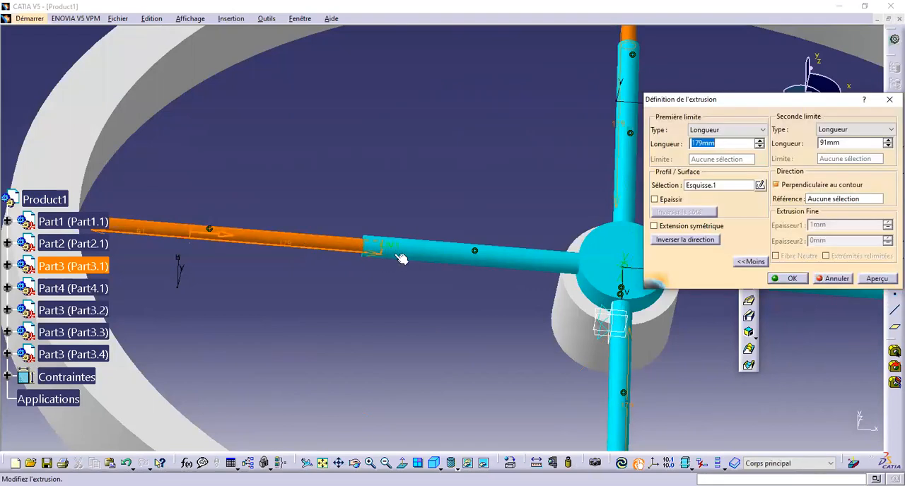
drag(395, 251, 402, 248)
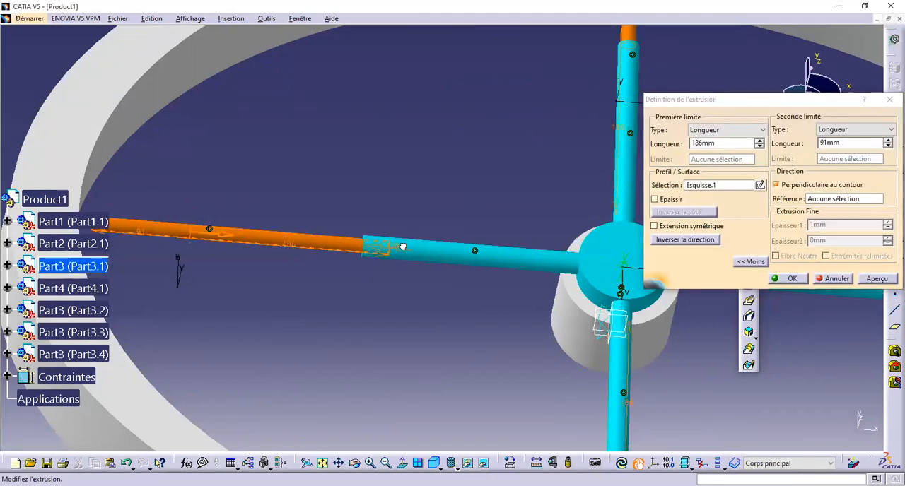
click(803, 278)
middle_drag(512, 159, 276, 233)
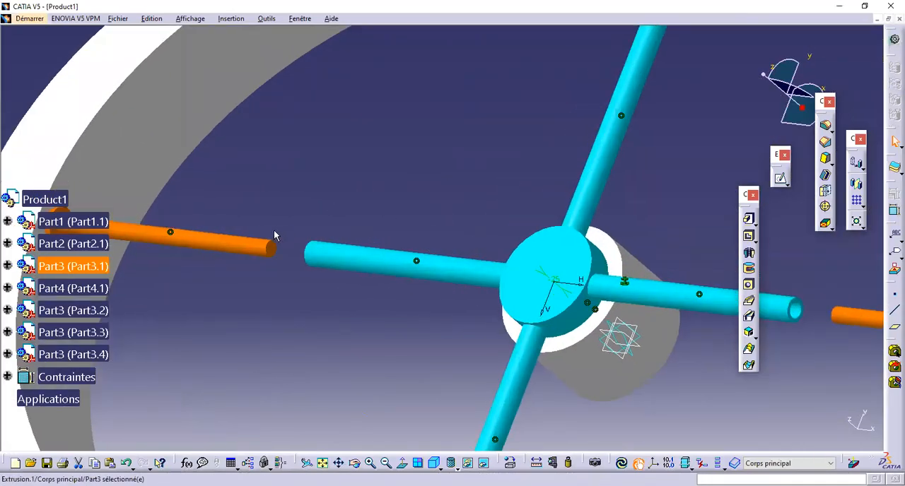
middle_drag(306, 191, 418, 217)
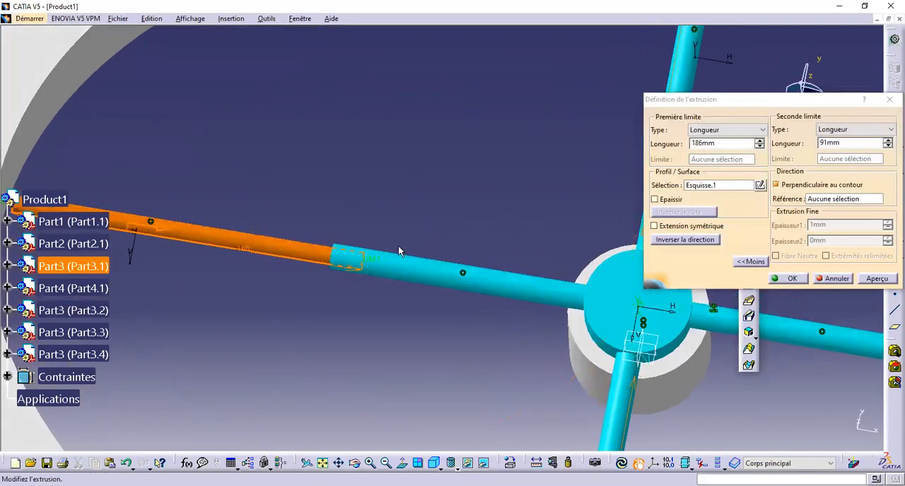
click(878, 279)
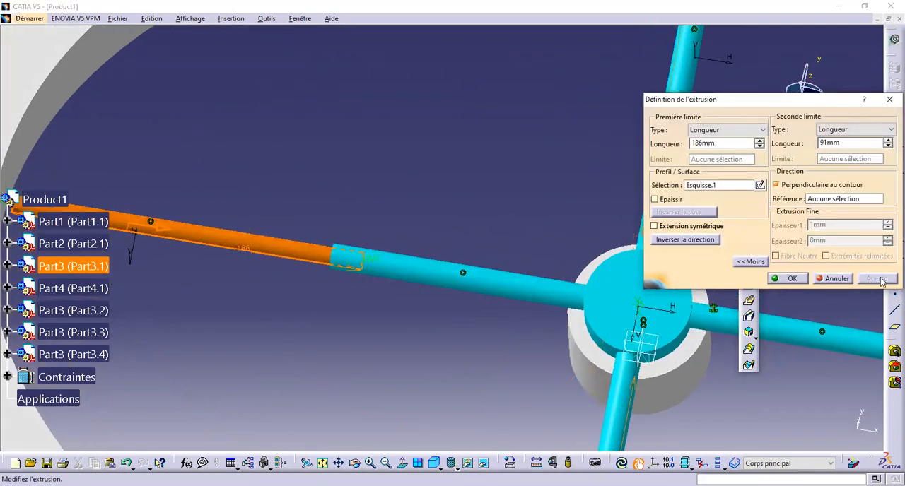
click(888, 141)
middle_drag(433, 167, 444, 189)
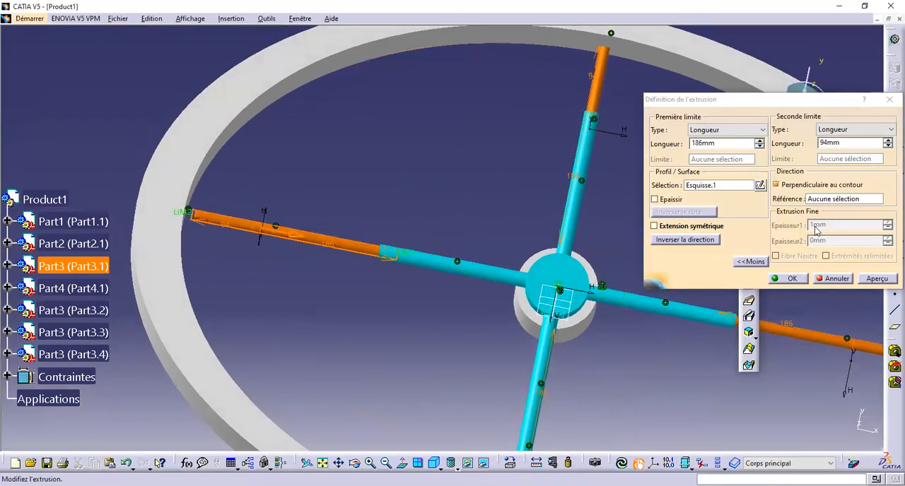
click(836, 279)
Step: Sketch on the rod's inner end face in Part3, project the face's circular outline into it, and leave the sketch
mouse_move(427, 299)
middle_down()
mouse_move(354, 234)
mouse_move(342, 264)
mouse_move(326, 162)
middle_up()
click(163, 197)
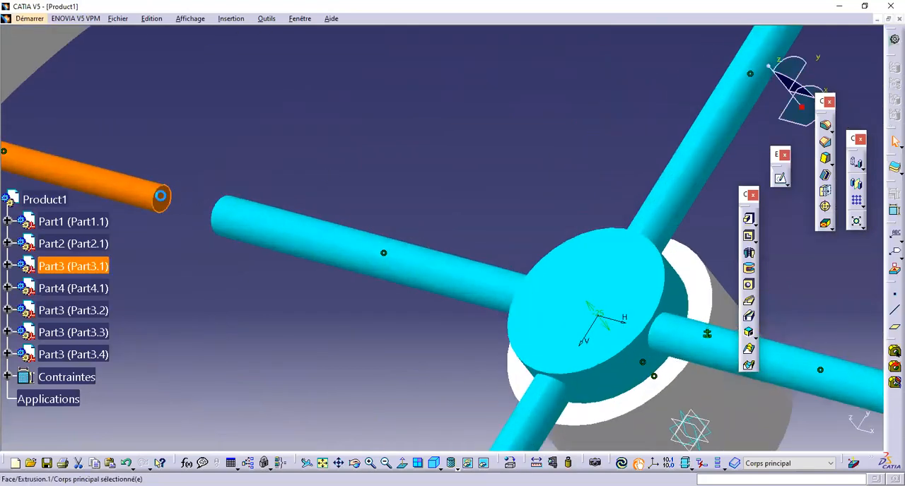
click(781, 180)
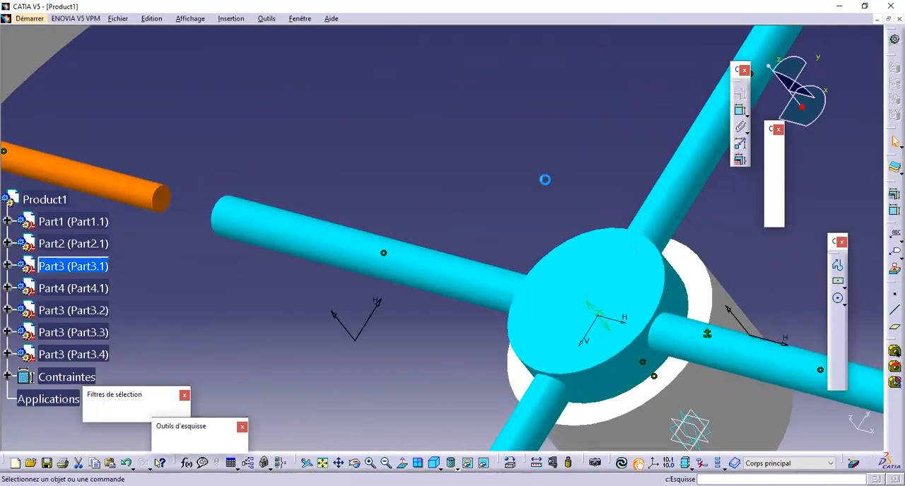
middle_drag(480, 327, 451, 260)
middle_drag(447, 256, 408, 105)
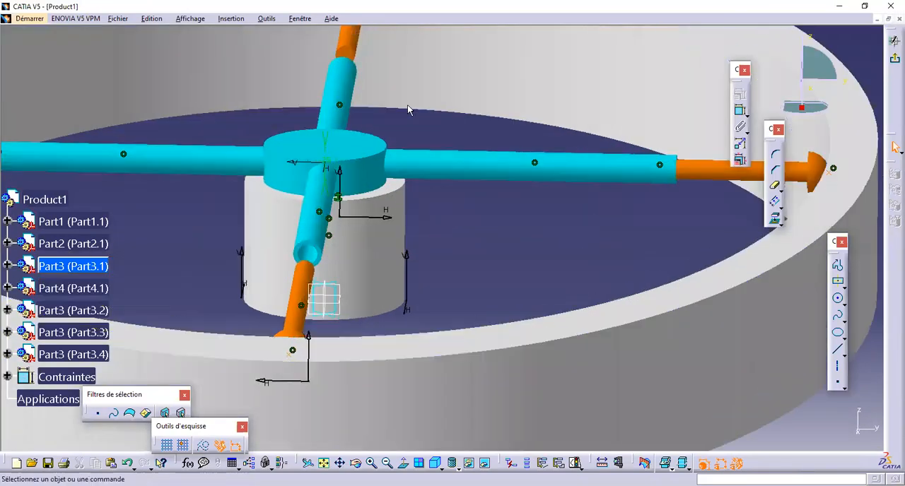
click(347, 56)
click(775, 220)
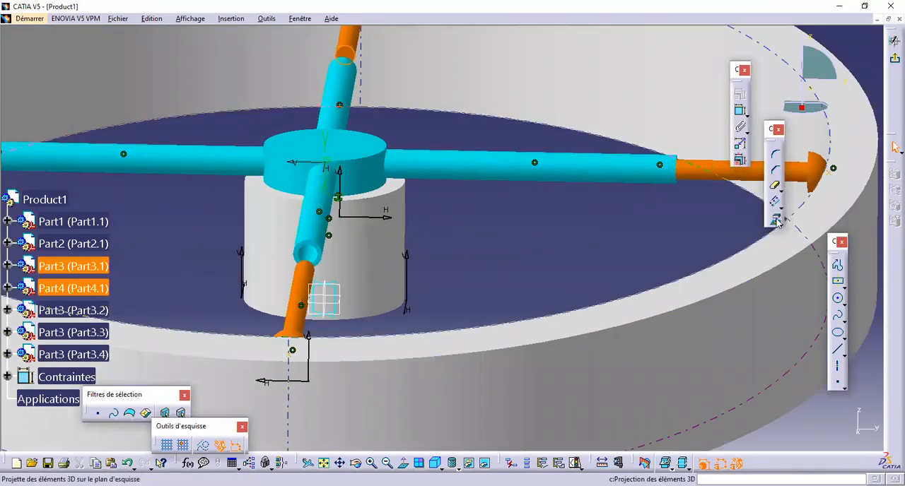
click(894, 41)
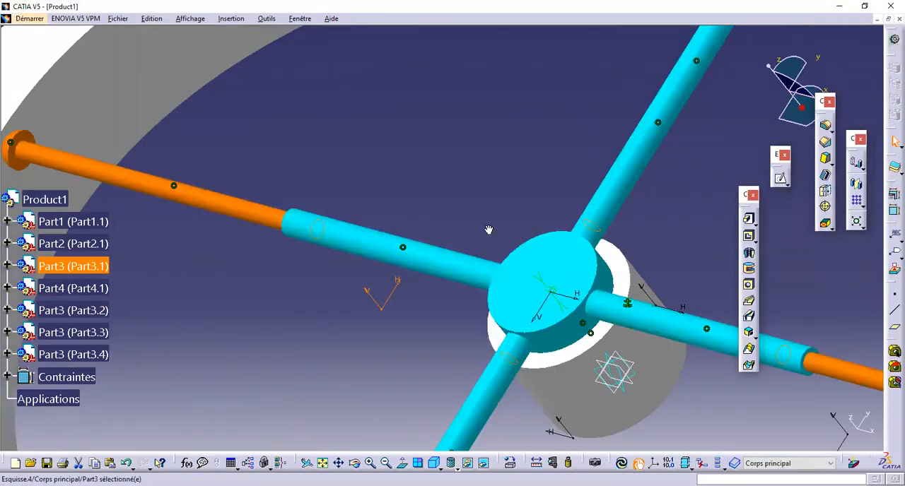
middle_drag(488, 230, 549, 232)
middle_drag(492, 241, 595, 193)
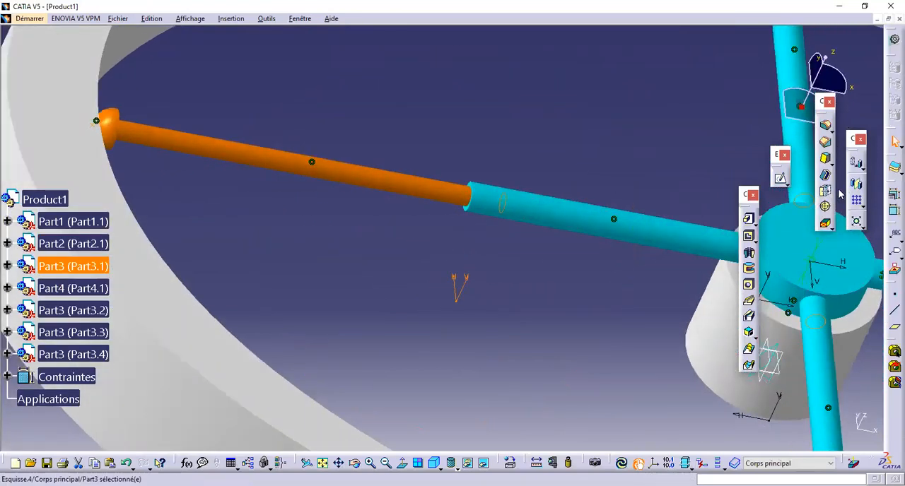
click(750, 221)
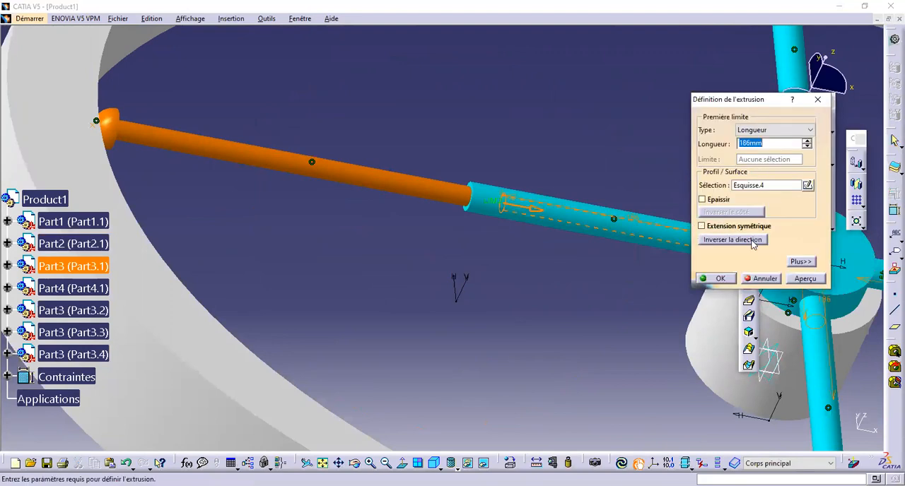
click(753, 241)
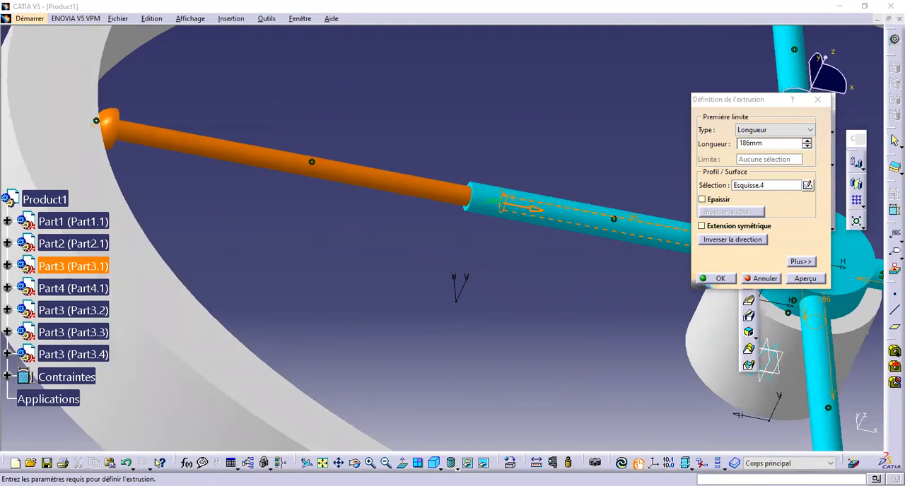
click(762, 279)
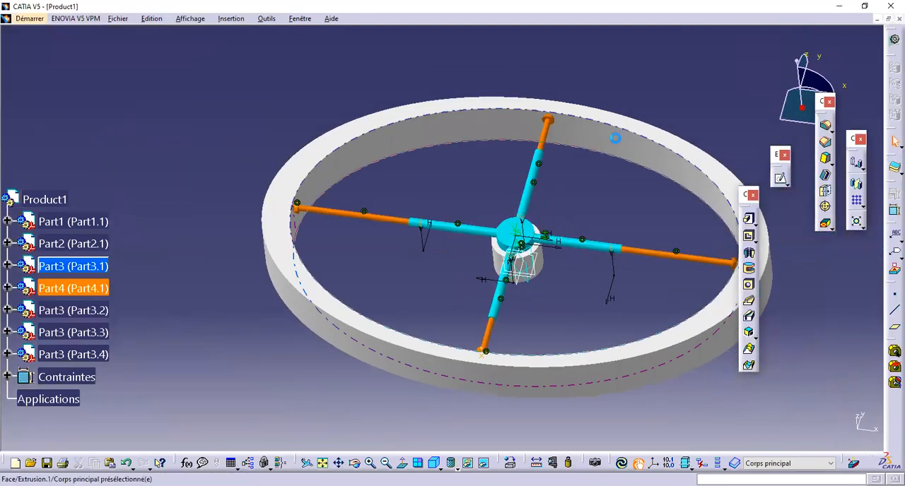
middle_drag(584, 172, 604, 235)
middle_drag(412, 176, 453, 255)
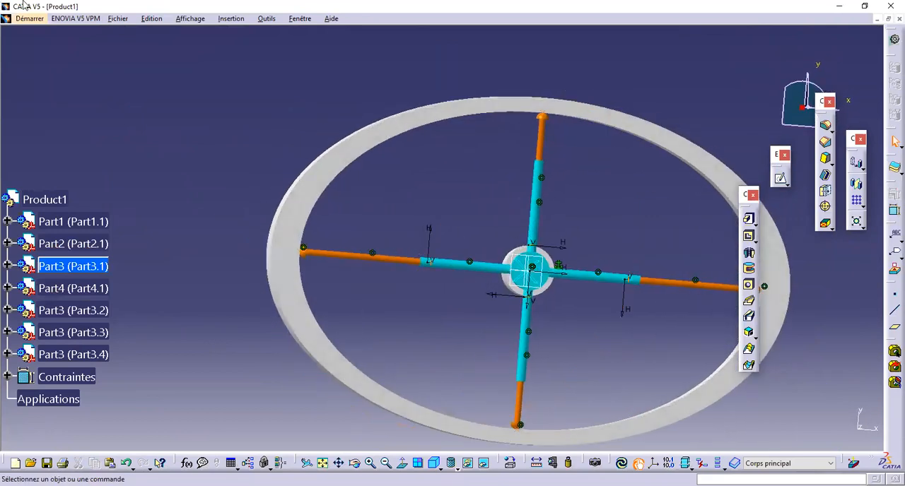
click(32, 19)
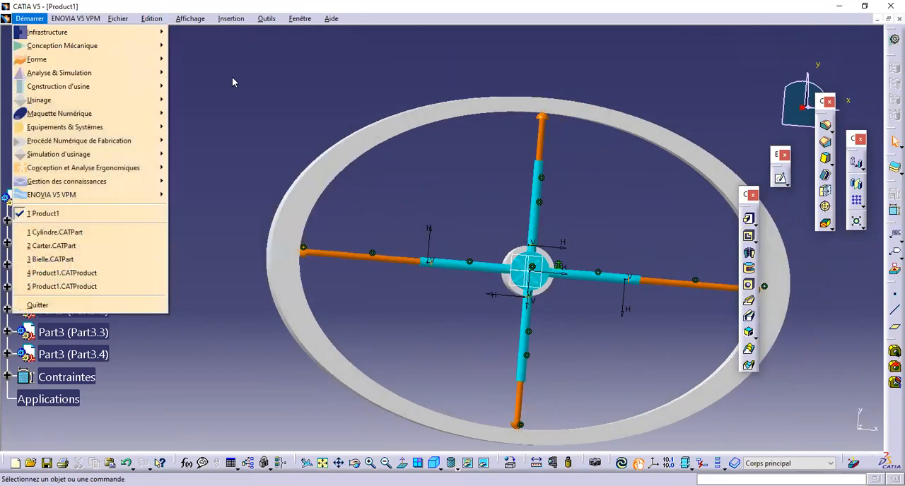
click(376, 139)
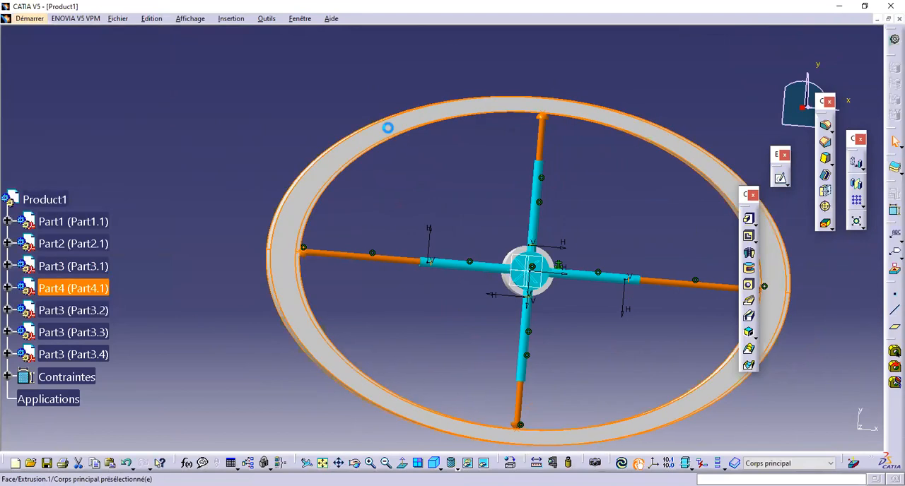
click(406, 132)
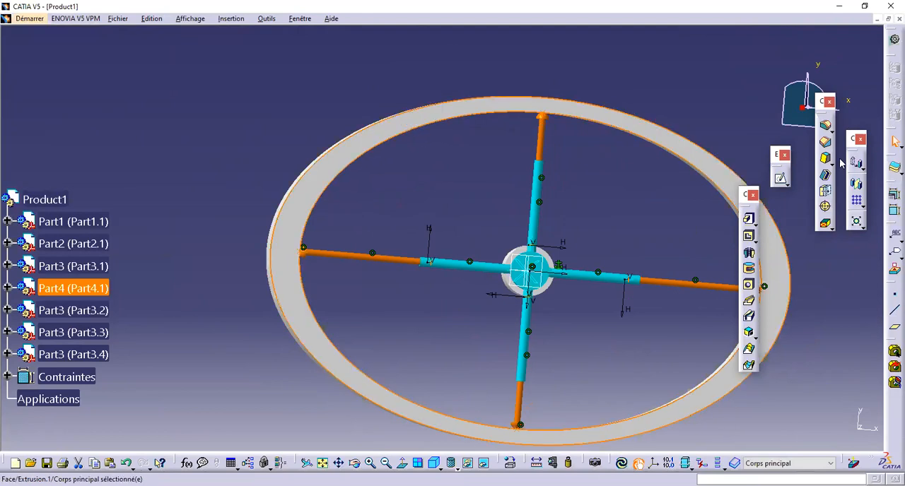
click(780, 178)
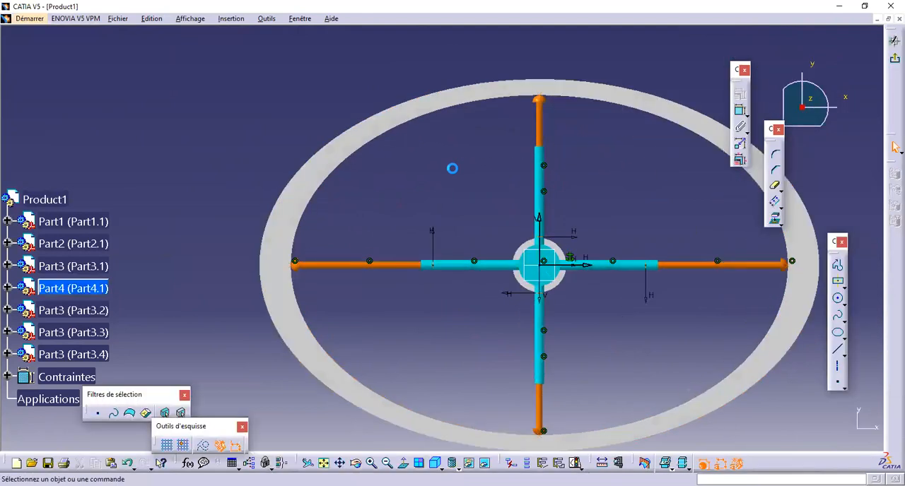
click(892, 61)
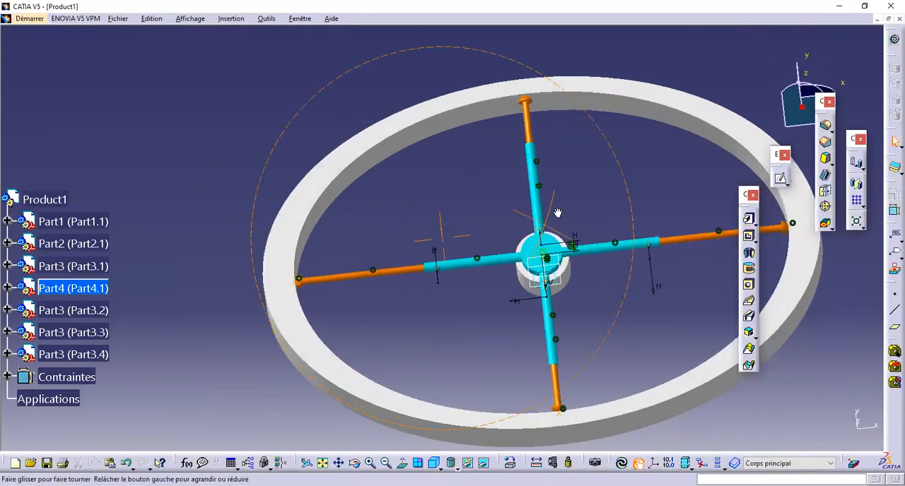
Step: Show the hidden space and start a sketch in Part4 on the rod part's hidden reference plane
middle_drag(551, 265, 613, 165)
middle_drag(540, 229, 497, 170)
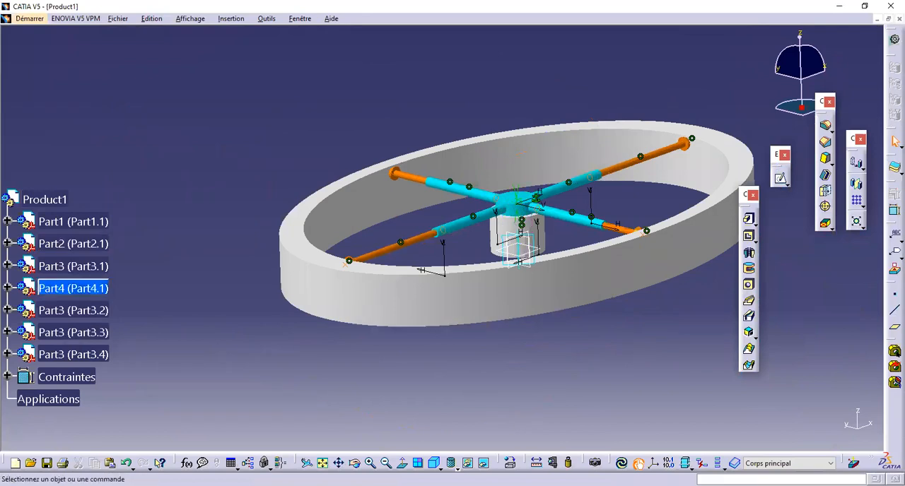
click(483, 464)
middle_drag(502, 244, 496, 197)
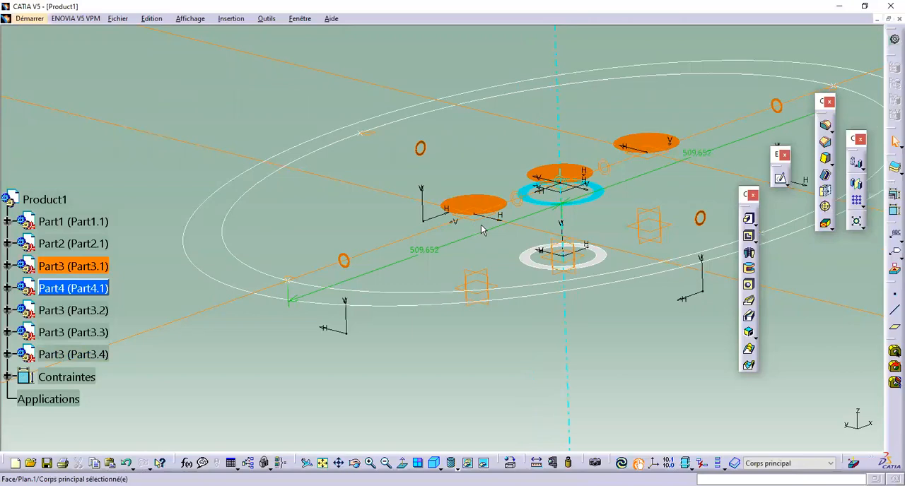
click(781, 181)
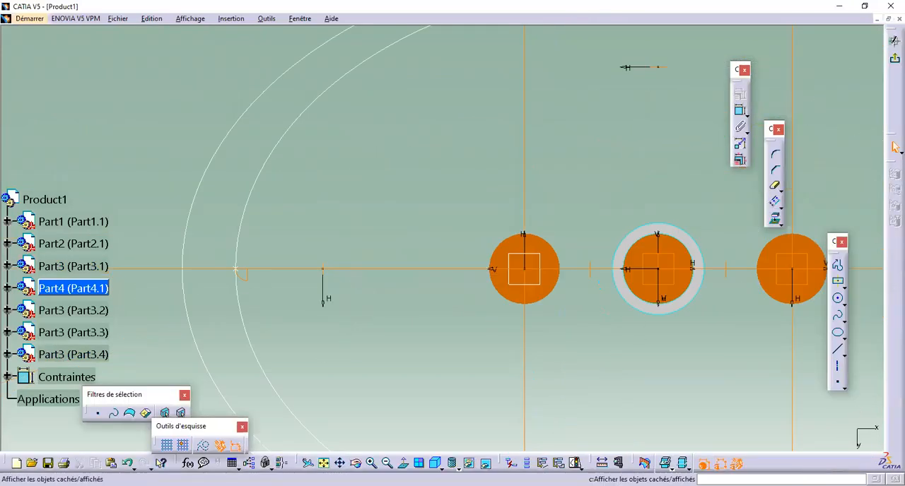
Step: Return to the visible space, project the ring's inner elliptical edge into the sketch, and leave the sketch
middle_drag(512, 344, 460, 356)
middle_drag(375, 216, 407, 230)
click(251, 202)
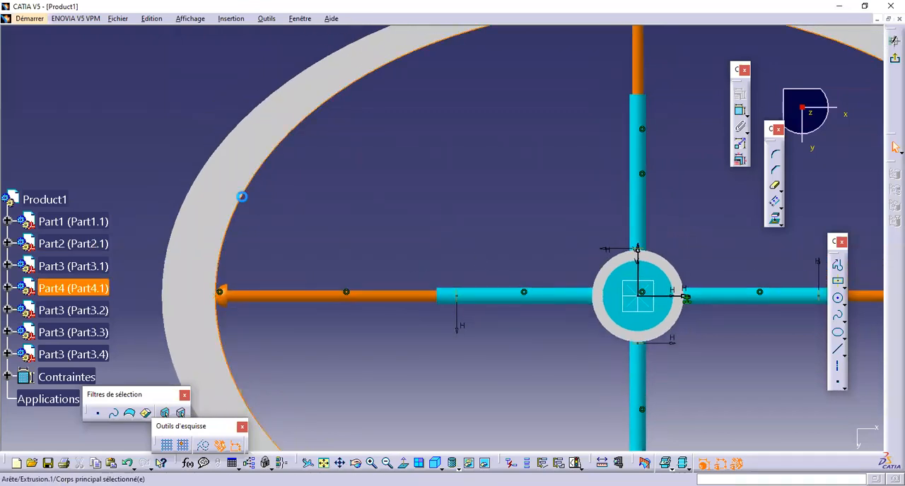
ctrl+middle_drag(421, 153, 425, 207)
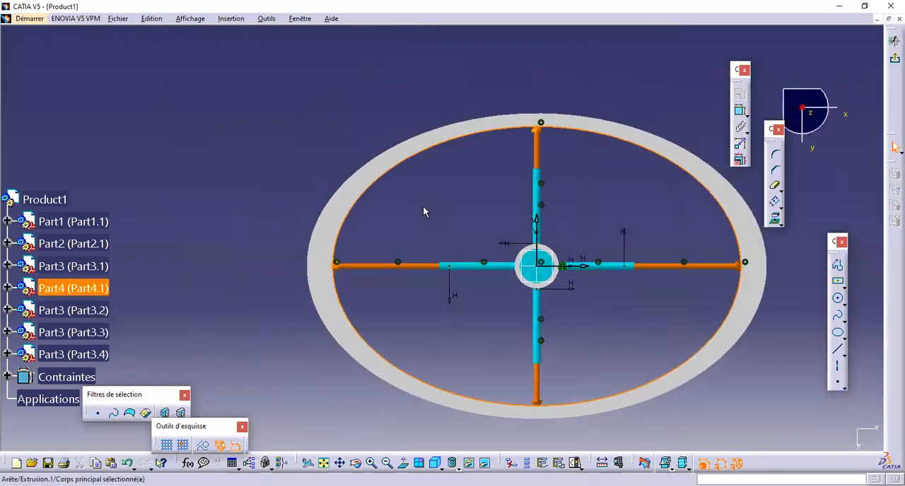
click(776, 223)
click(895, 40)
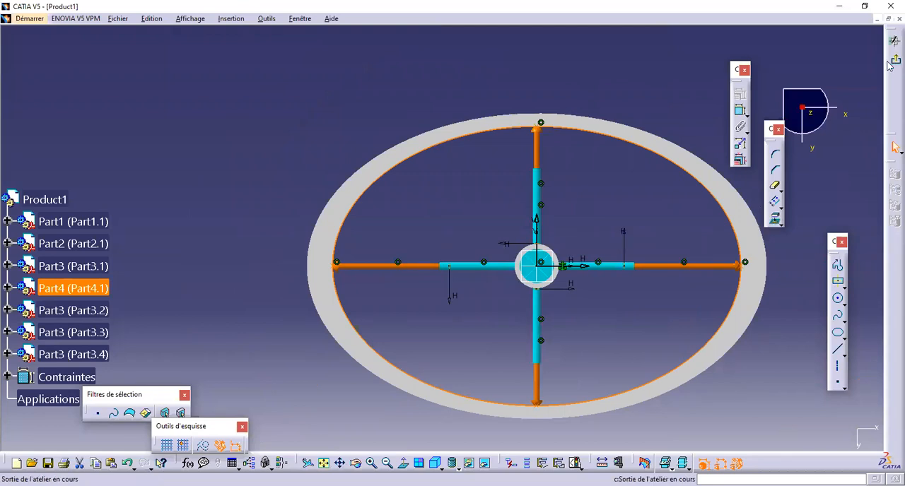
Step: Switch to the DMU Kinematics workbench
click(28, 18)
mouse_move(155, 117)
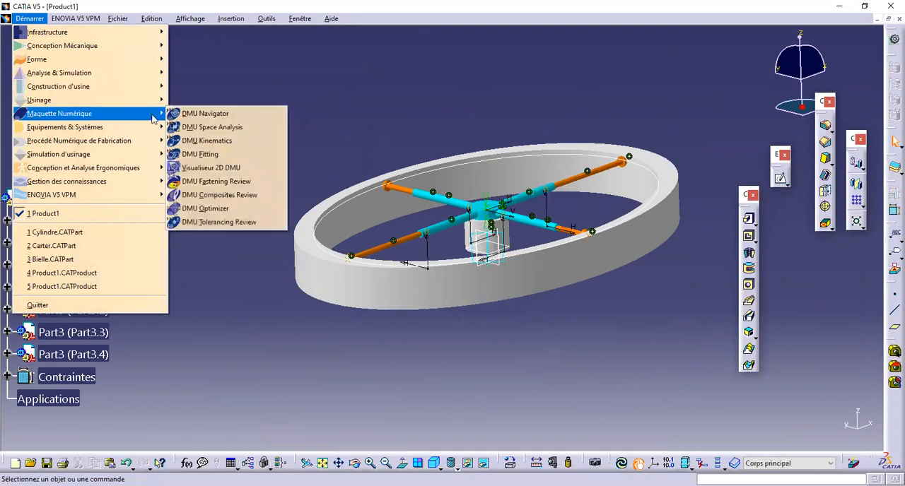
click(207, 140)
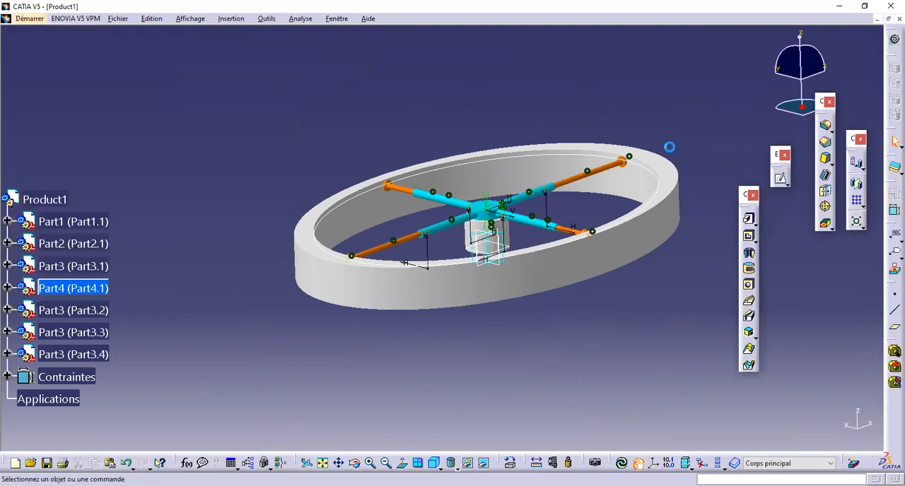
Step: Create a new mechanism and set the central base (Part1) as its fixed part
middle_drag(552, 109, 376, 168)
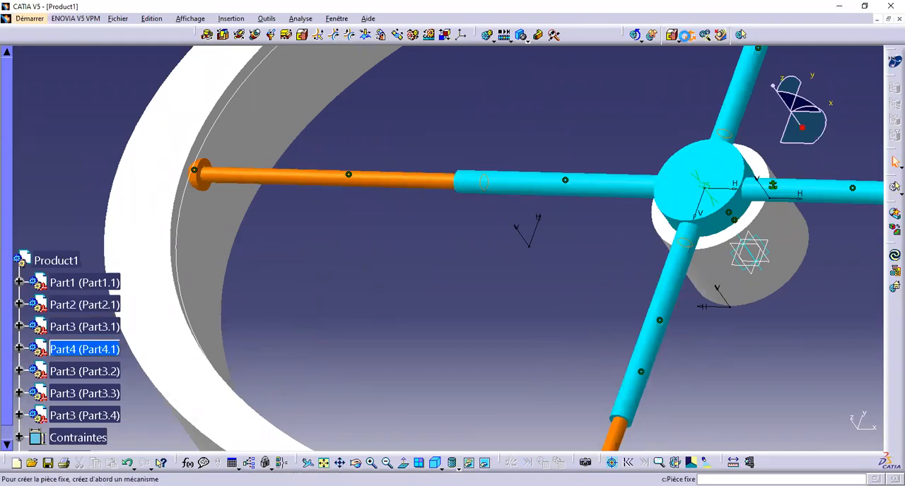
click(687, 35)
click(833, 413)
click(809, 433)
click(672, 298)
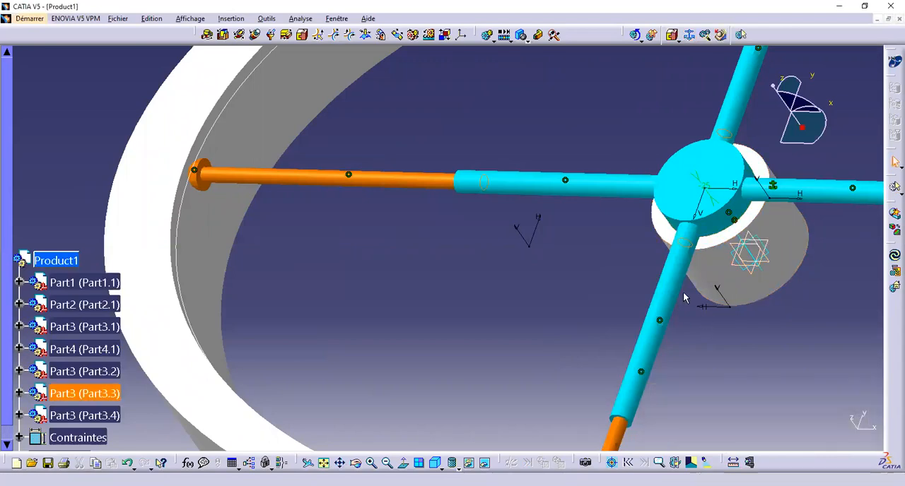
Step: Create a revolute joint between Part1 and Part2 using their central axes, the hub's top face and the base's top face, with zero distance
click(208, 34)
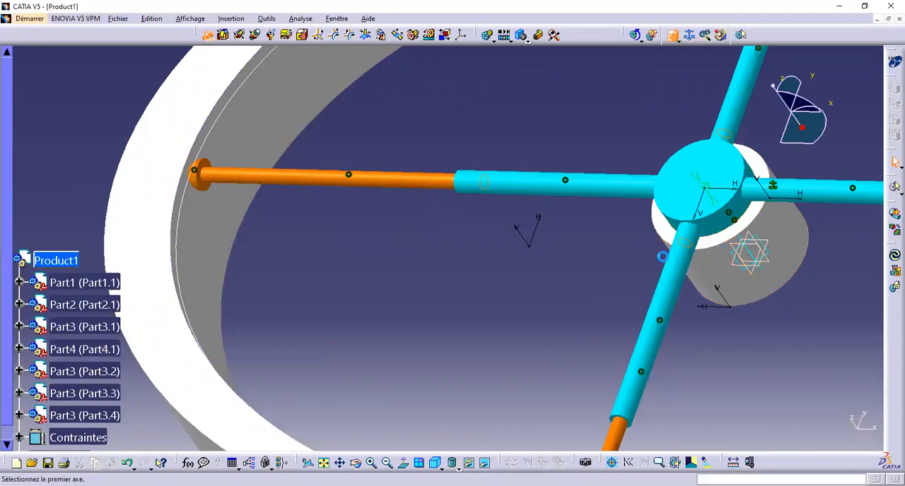
click(733, 281)
click(723, 221)
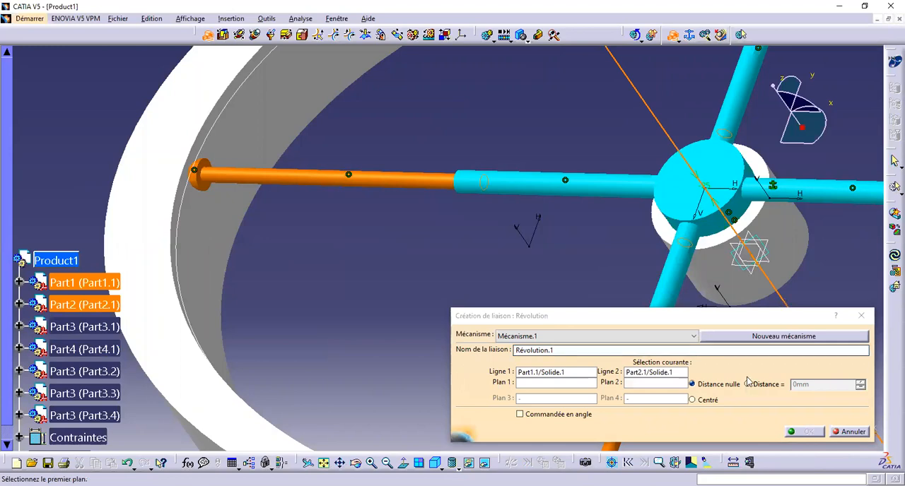
click(725, 170)
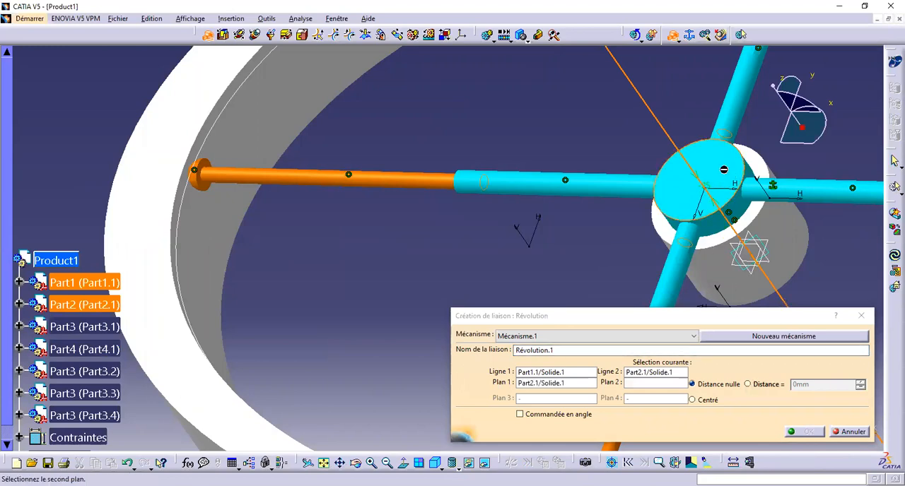
click(726, 244)
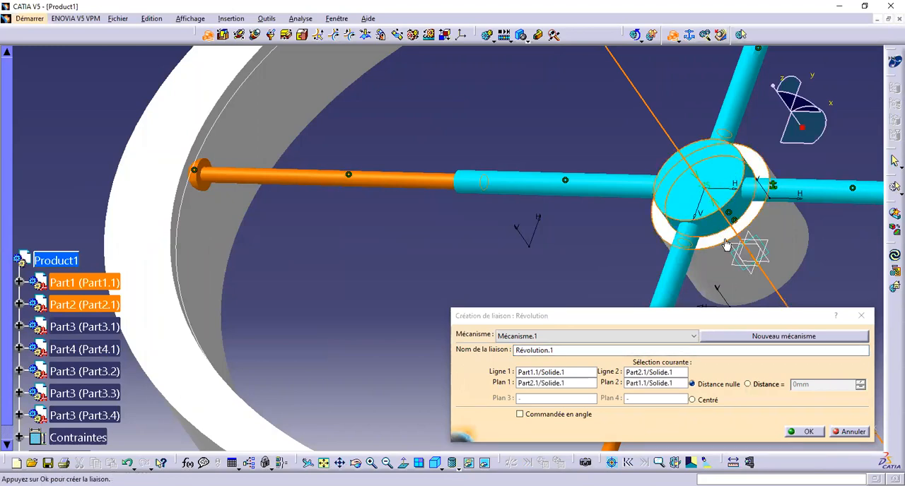
click(806, 432)
Step: Create a cylindrical joint between the hub's arm in Part2 and the rod Part3.4
middle_drag(482, 240, 351, 156)
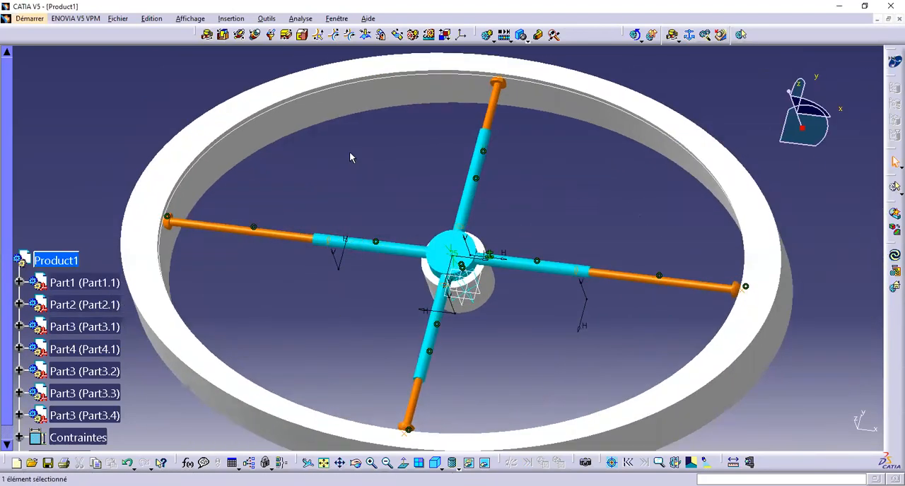
click(242, 34)
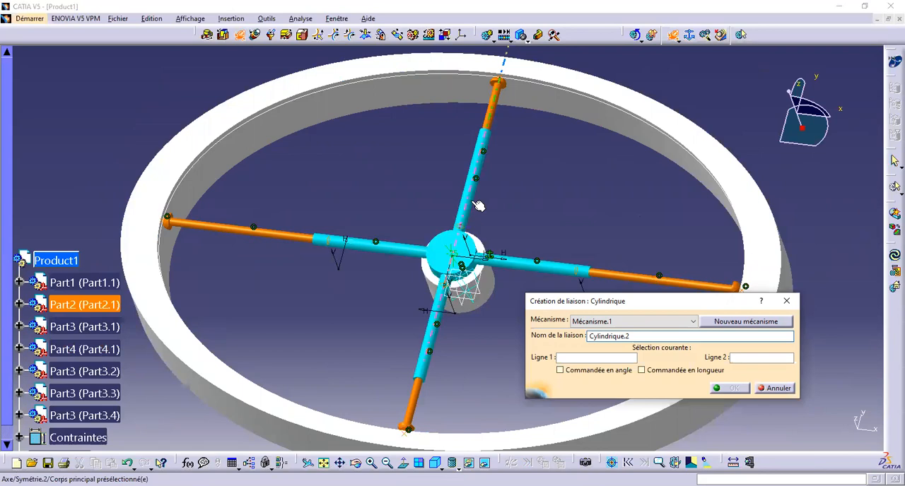
click(478, 205)
click(499, 110)
middle_drag(588, 187, 337, 180)
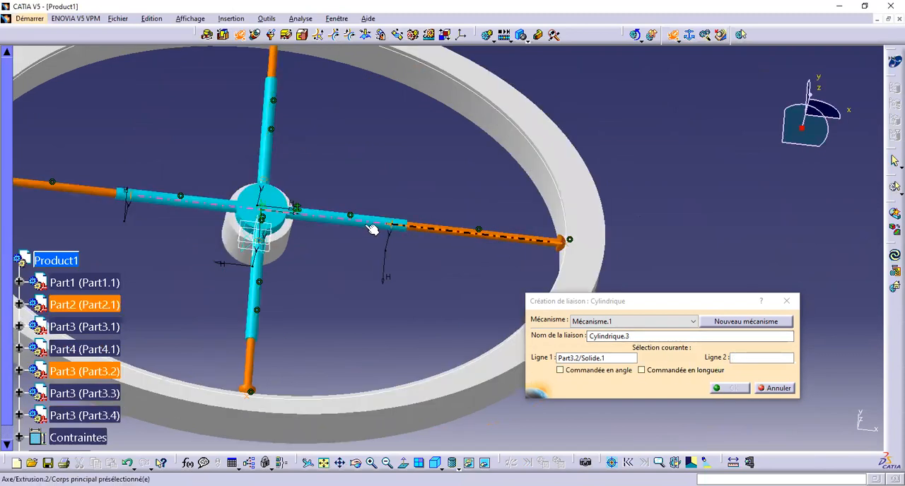
Step: Create cylindrical joints between the hub's arms and the remaining rods Part3.2, Part3.3 and Part3.1, and leave the joint command
click(368, 224)
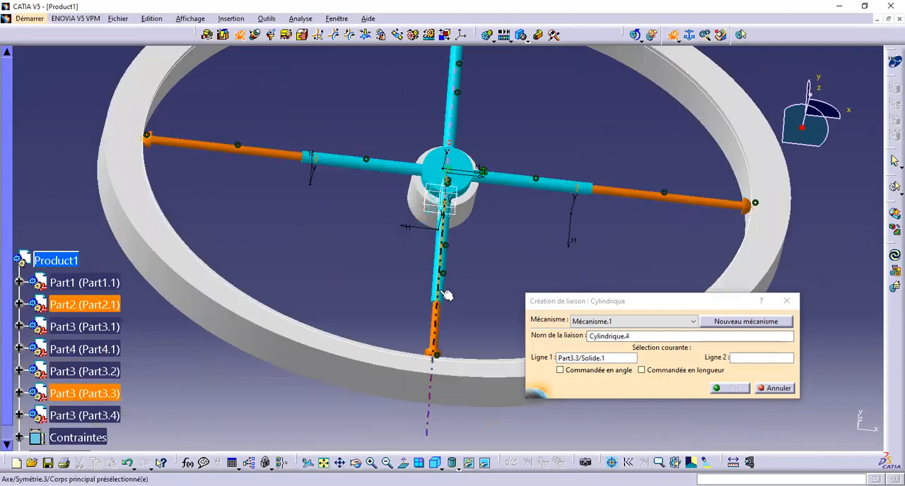
click(444, 293)
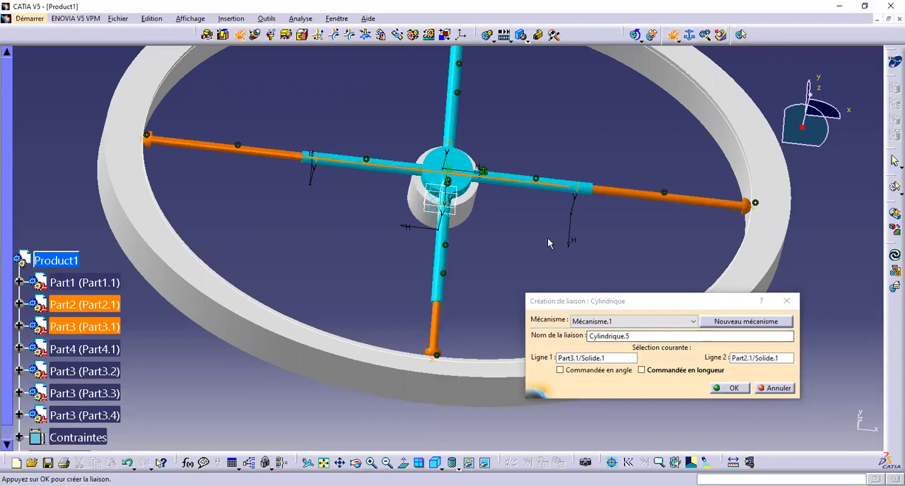
click(728, 388)
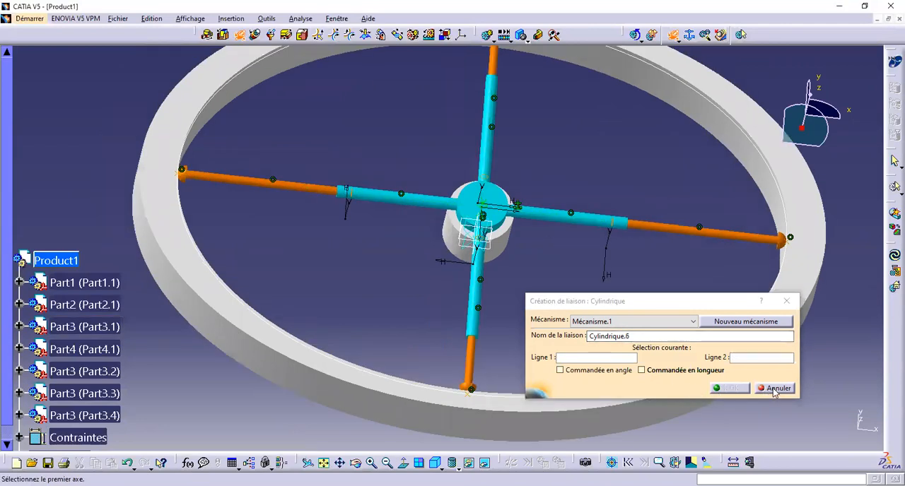
click(776, 389)
Step: Hide the solid body of the elliptical ring in Part4, keeping its projected ellipse sketch shown
middle_drag(315, 137, 294, 157)
right_click(142, 288)
click(156, 263)
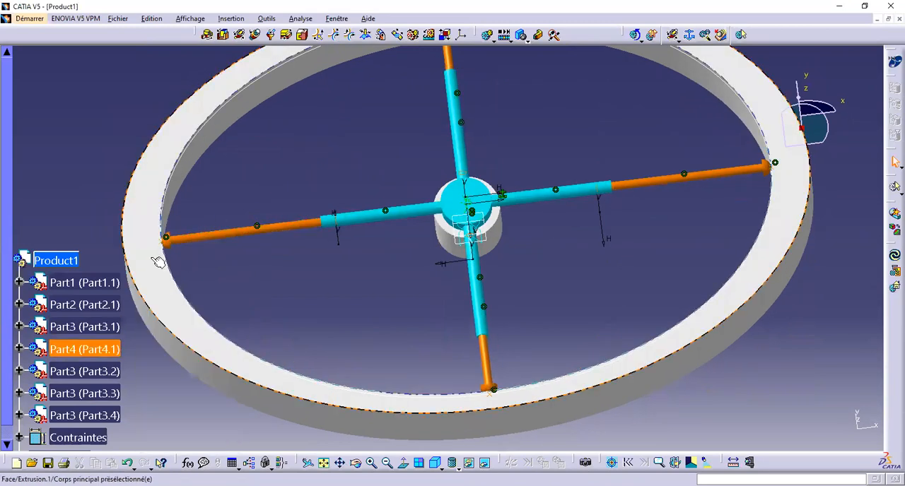
right_click(150, 263)
click(182, 293)
click(222, 287)
middle_drag(222, 287, 318, 318)
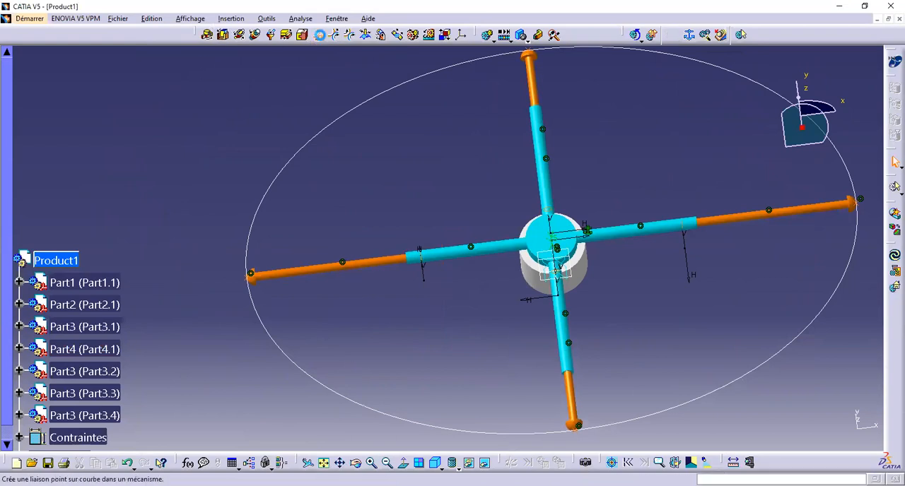
Step: Create point-on-curve joints between Part4's projected ellipse and the tip points of rods Part3.1 and Part3.4
middle_drag(332, 297, 437, 246)
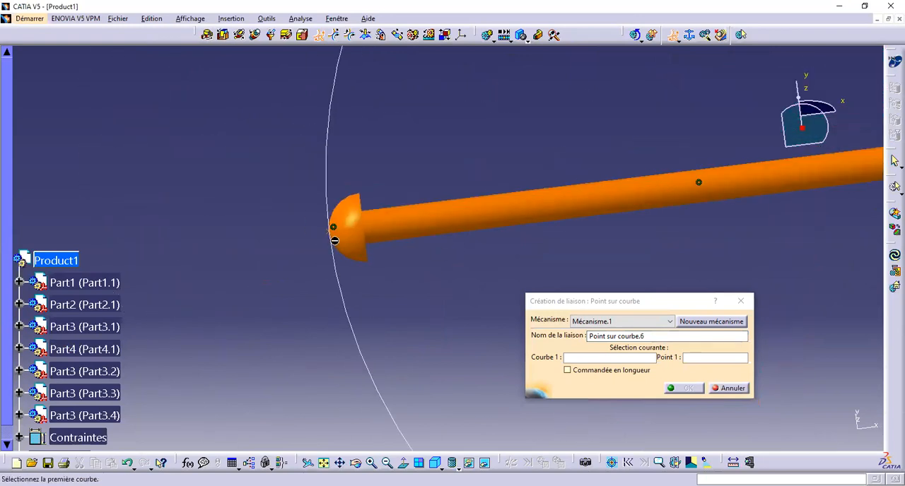
click(331, 235)
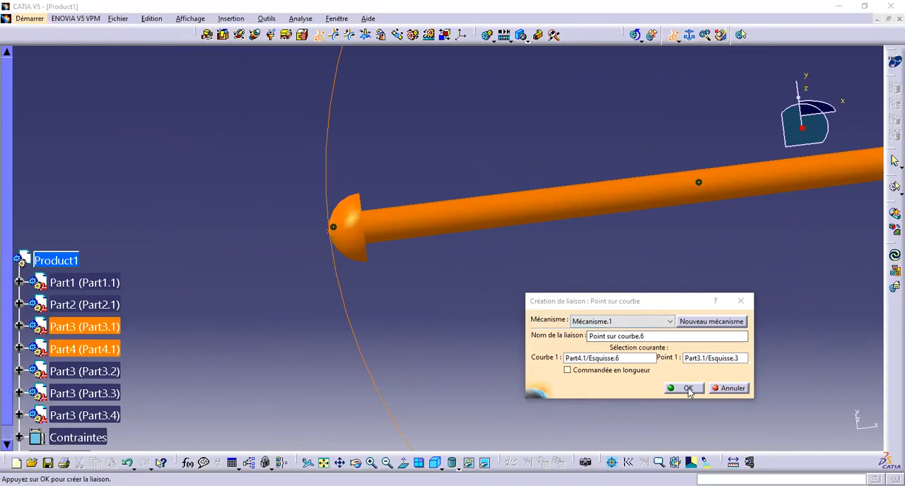
middle_drag(553, 227, 467, 243)
click(485, 221)
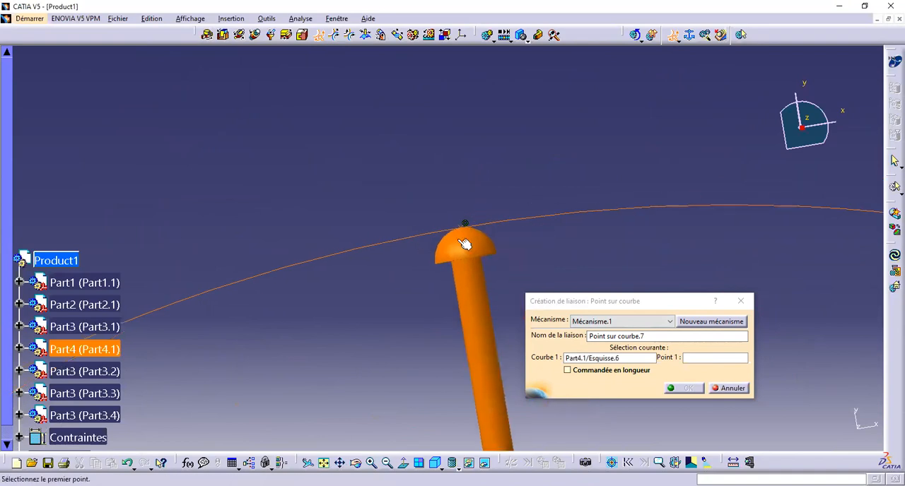
click(465, 227)
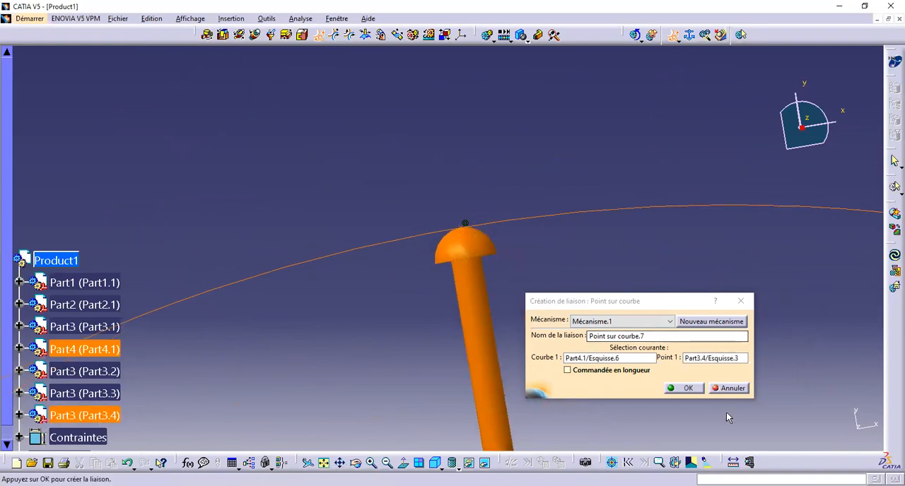
Step: Create a point-on-curve joint between Part4's projected ellipse and the tip point of rod Part3.2
middle_drag(564, 225, 168, 198)
middle_drag(448, 259, 417, 163)
click(388, 229)
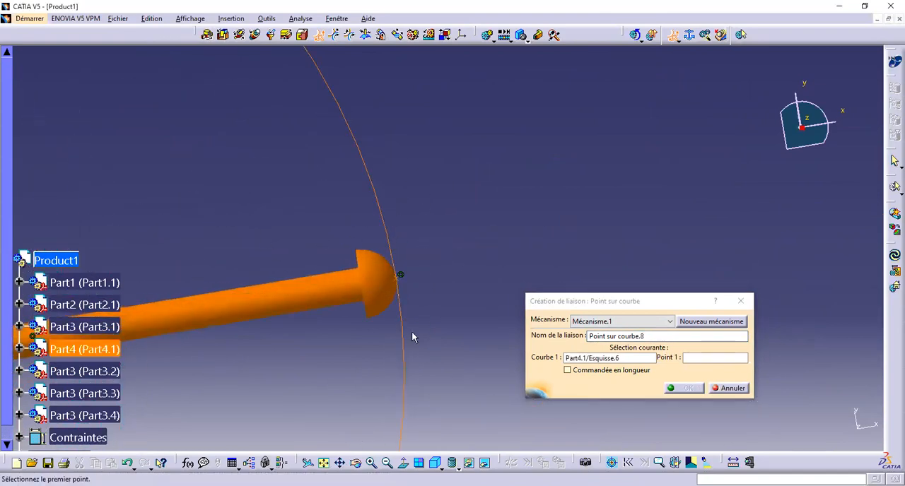
click(398, 279)
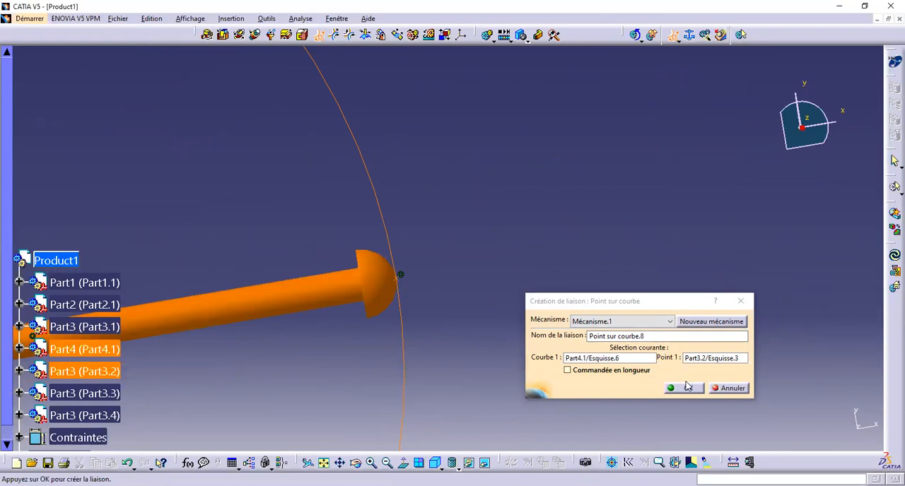
click(687, 387)
Step: Create a point-on-curve joint between Part4's projected ellipse and the tip point of rod Part3.3, and finish the joint command
middle_drag(386, 212, 394, 238)
click(352, 245)
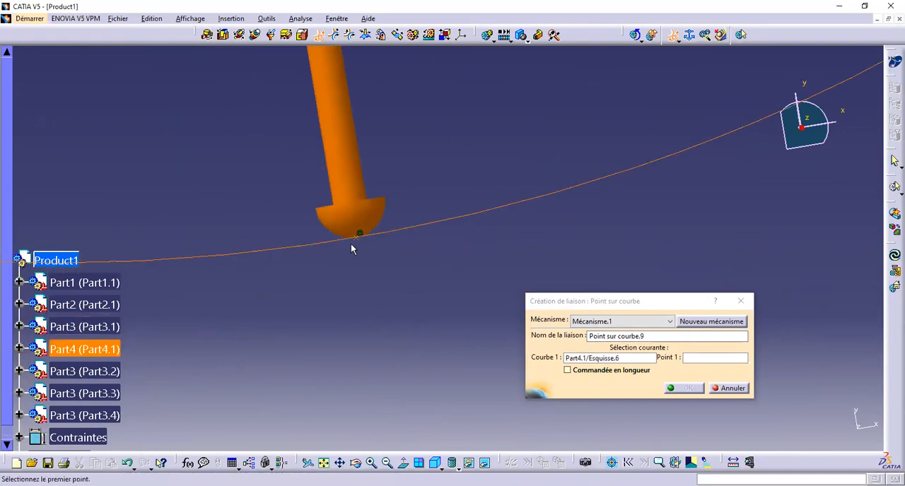
click(360, 236)
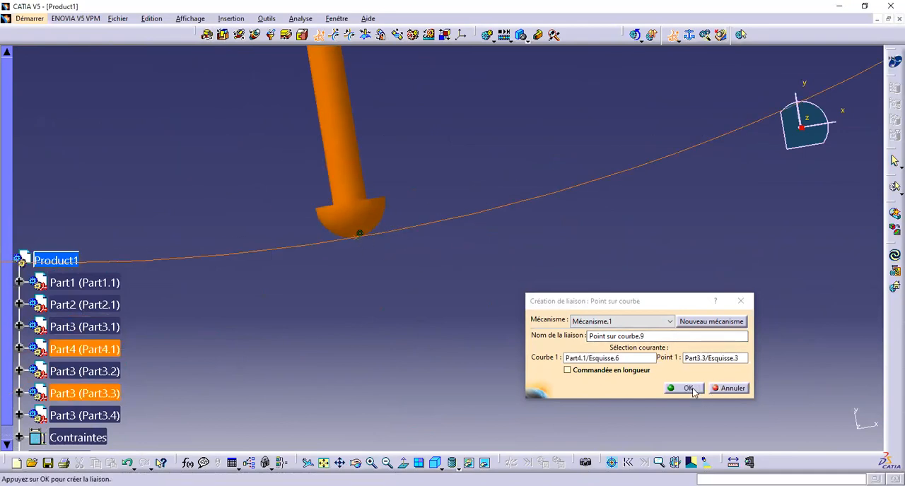
click(688, 389)
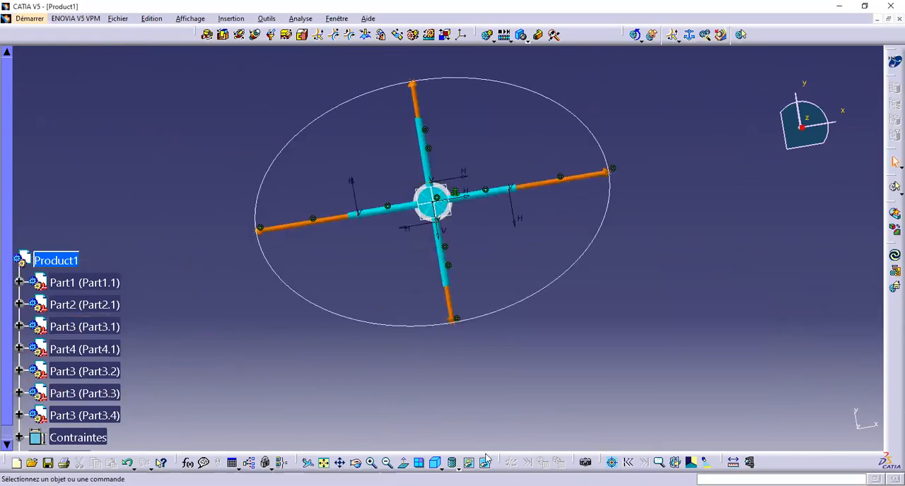
Step: Switch to the hidden space, restore the elliptical ring's body to the visible space, and return there
click(485, 461)
right_click(620, 209)
click(628, 239)
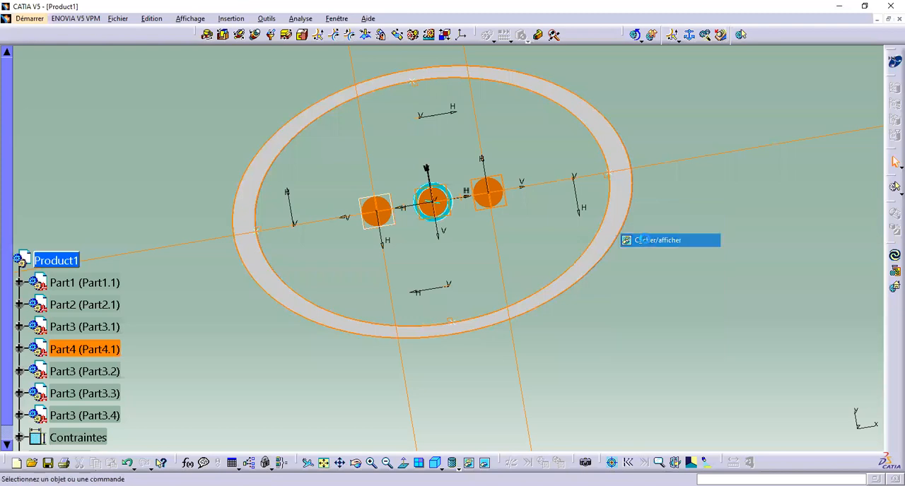
click(486, 463)
Step: Expand the applications tree down to the new mechanism and check its degrees of freedom and contents
click(19, 257)
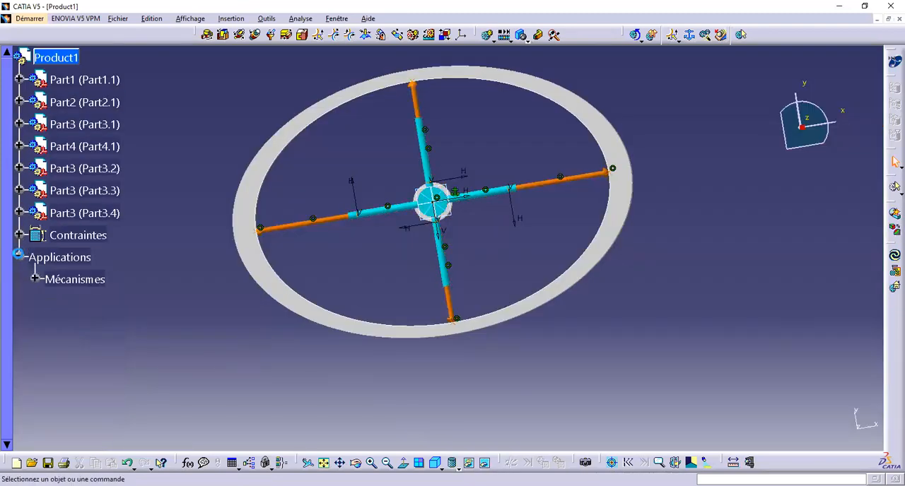
click(32, 279)
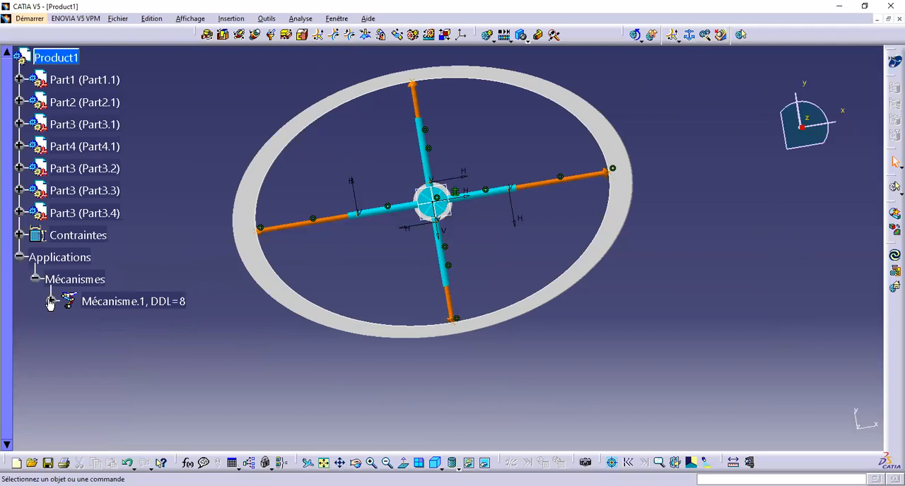
click(50, 301)
middle_drag(447, 335, 446, 308)
middle_drag(396, 259, 445, 313)
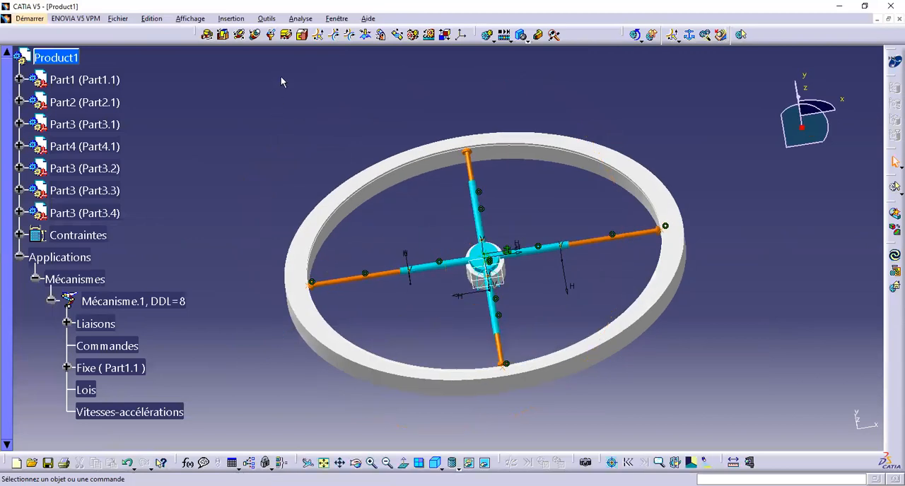
Step: Create a rigid joint between the elliptical ring (Part4) and the fixed base (Part1)
click(302, 36)
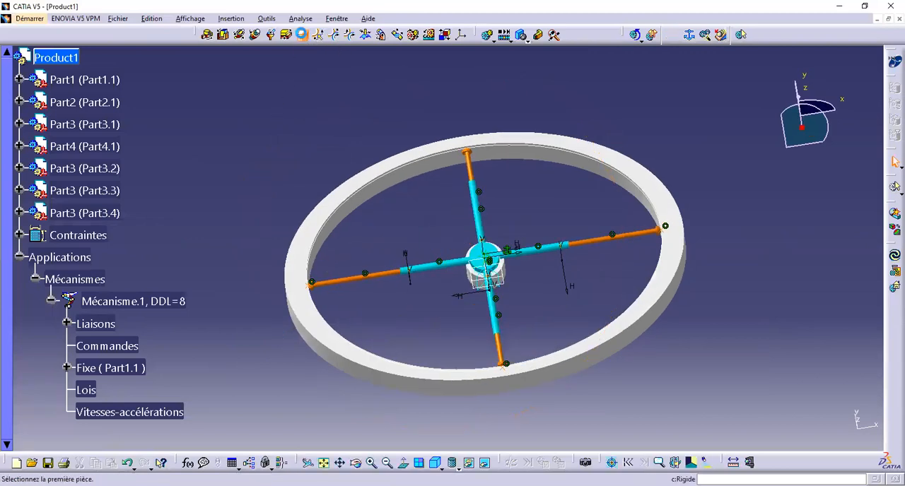
click(316, 322)
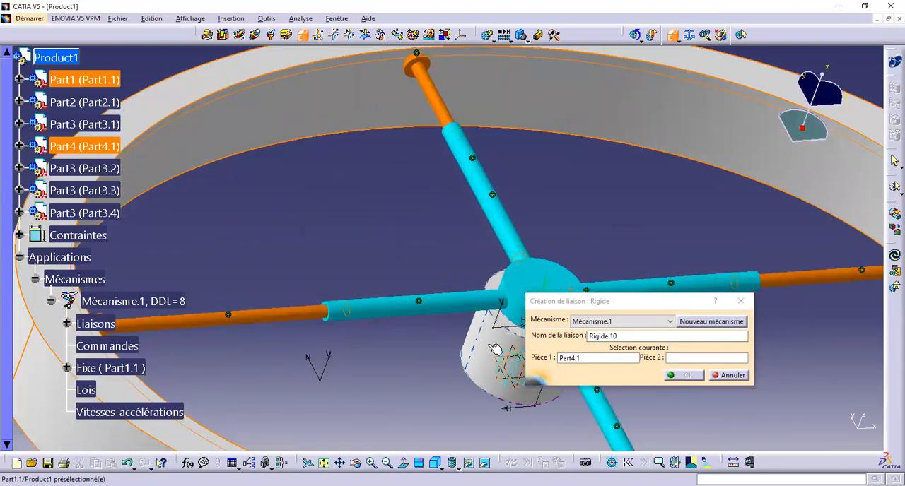
click(495, 349)
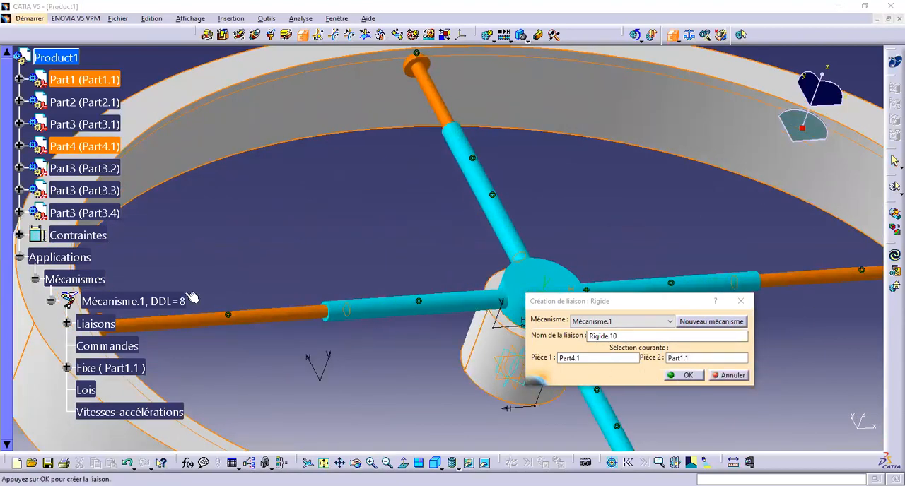
middle_drag(330, 228, 374, 277)
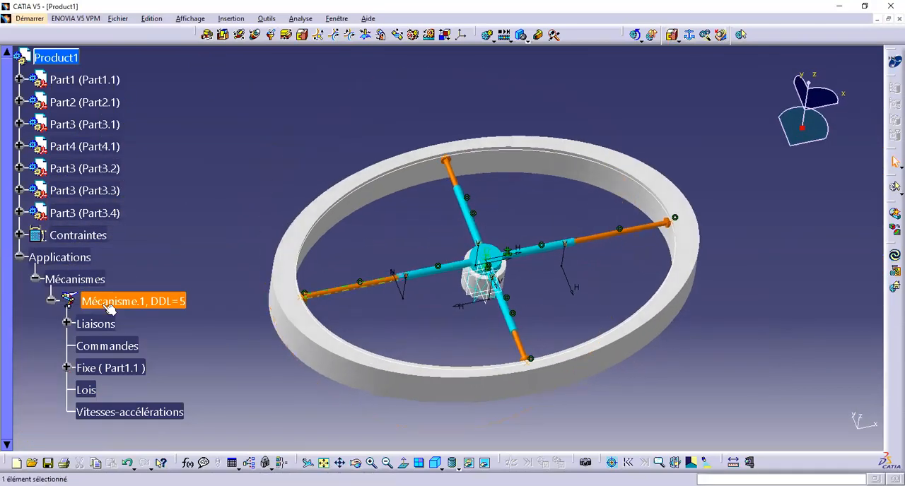
Step: Expand the mechanism's list of joints and examine the joints against the rods and hub in the assembly
click(66, 324)
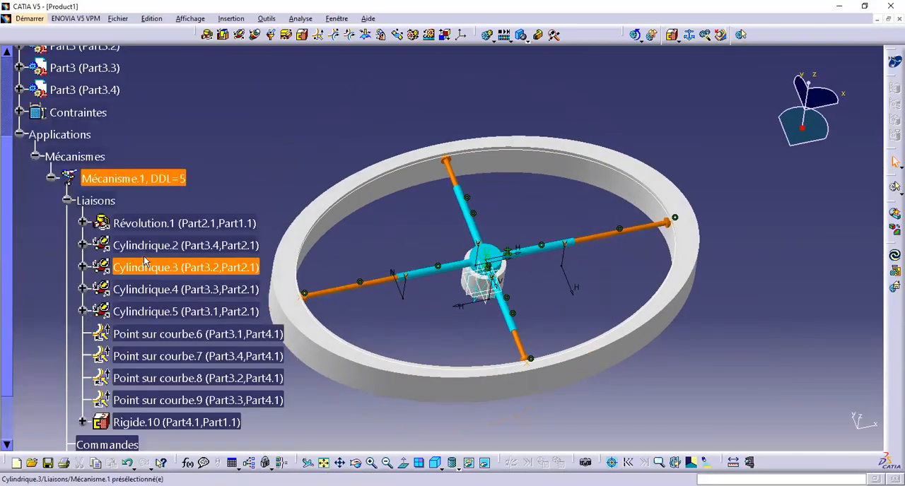
click(341, 297)
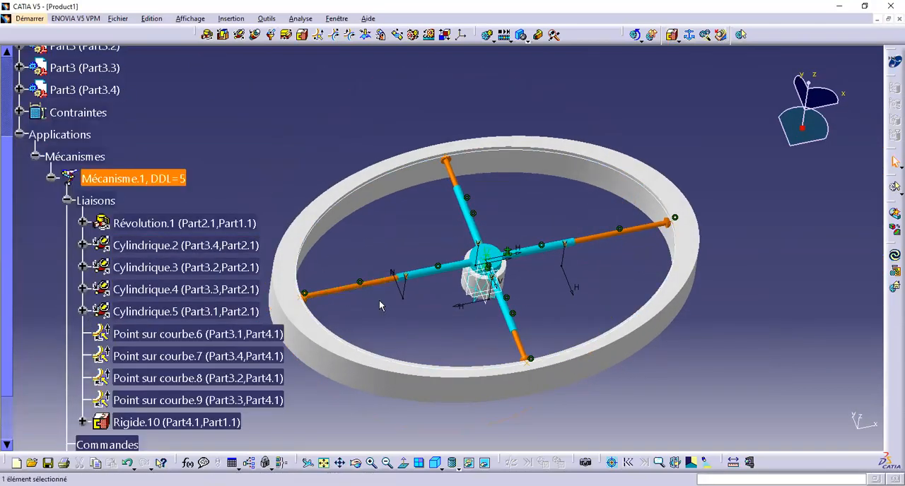
middle_drag(431, 299, 404, 276)
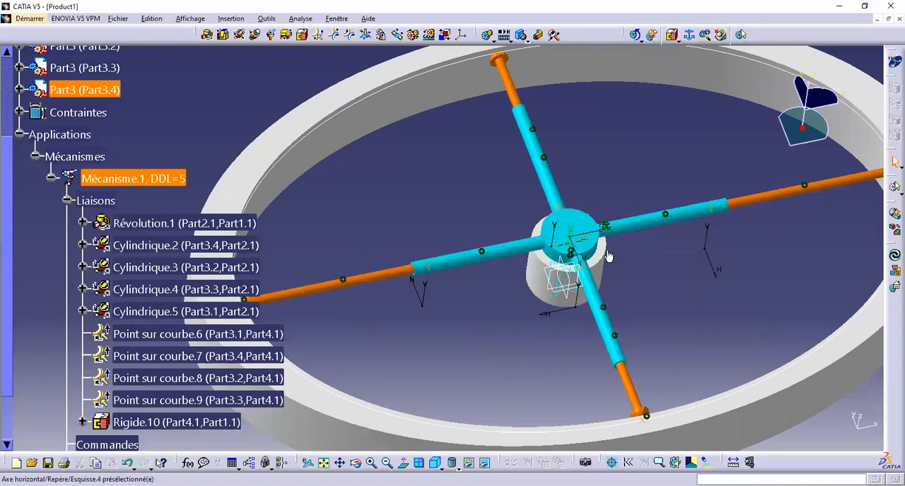
middle_drag(488, 248, 561, 223)
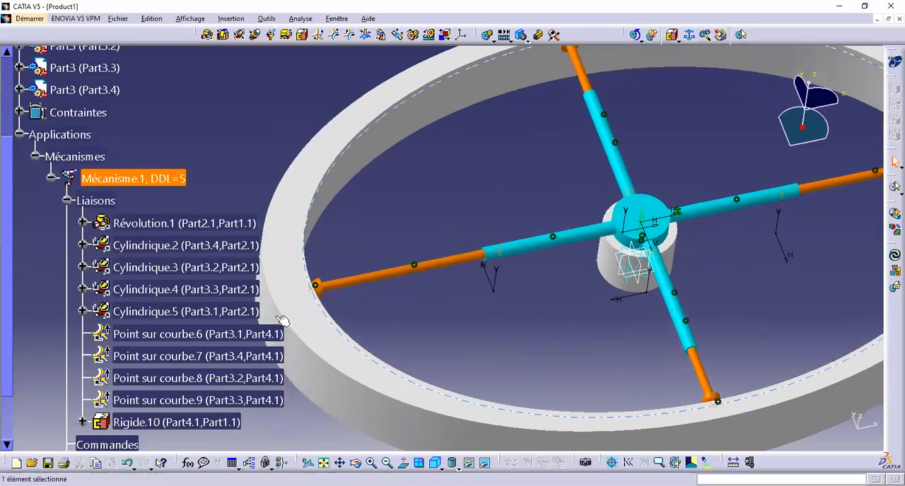
Step: Make the revolute joint between the hub (Part2.1) and the base (Part1.1) angle-driven
click(183, 222)
double_click(183, 223)
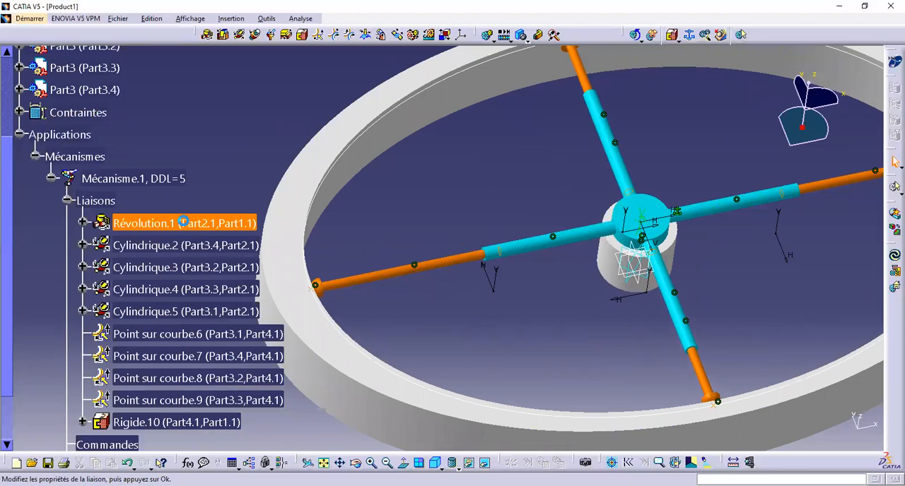
click(599, 386)
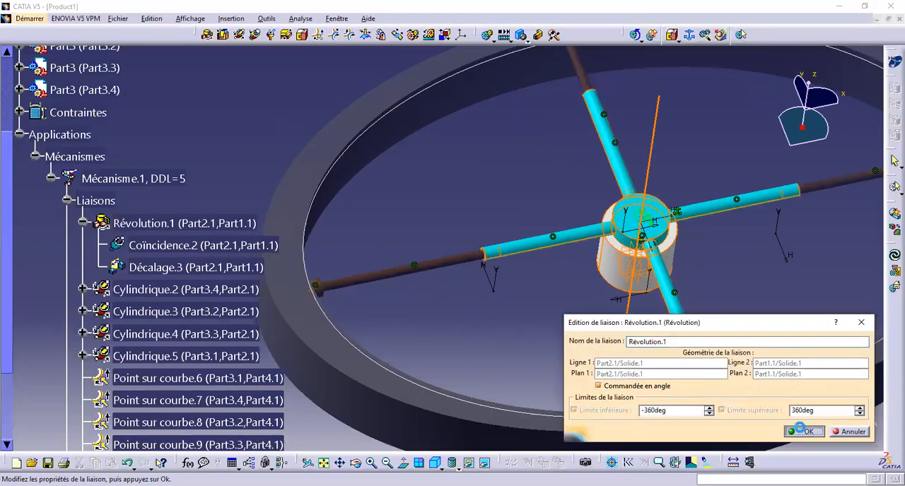
click(803, 431)
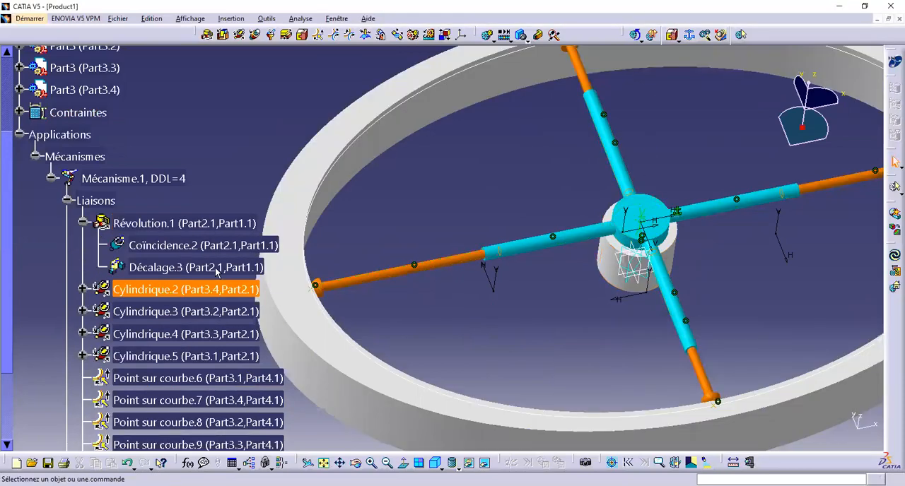
Step: Make the four cylindrical joints between the rods (Part3.1 to Part3.4) and the hub (Part2.1) angle-driven, leaving length undriven
double_click(172, 289)
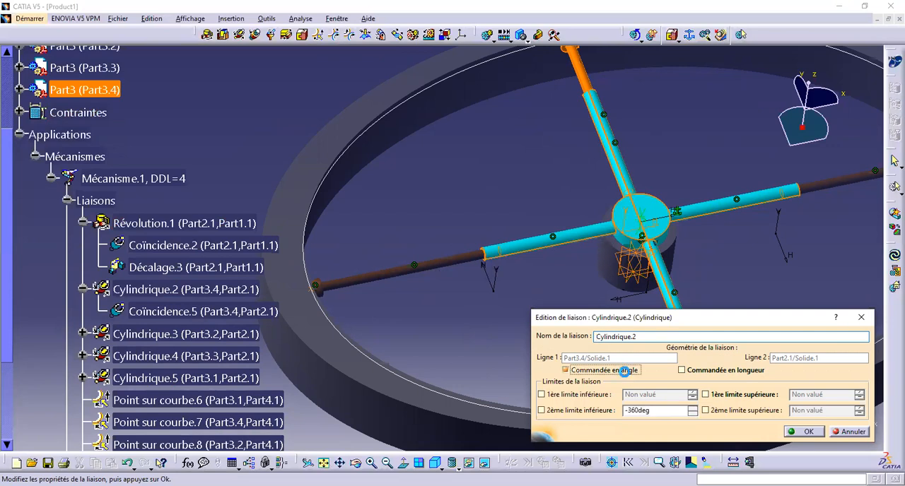
click(806, 430)
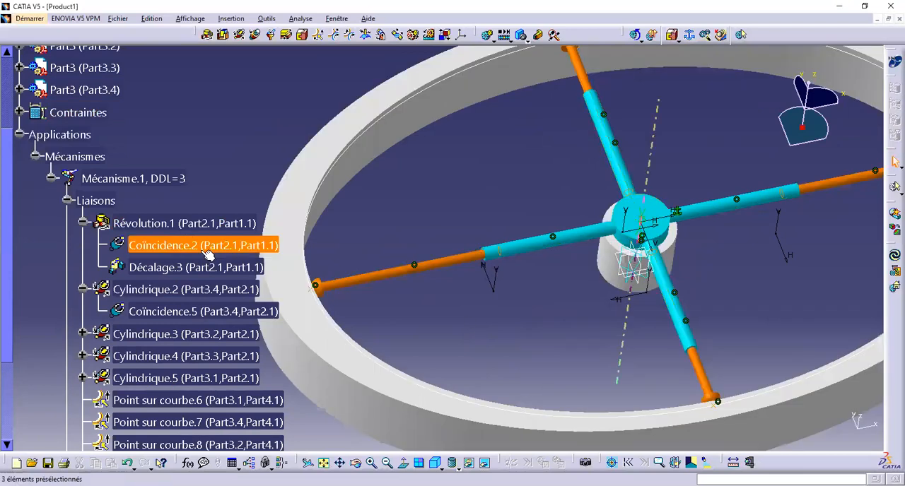
double_click(177, 334)
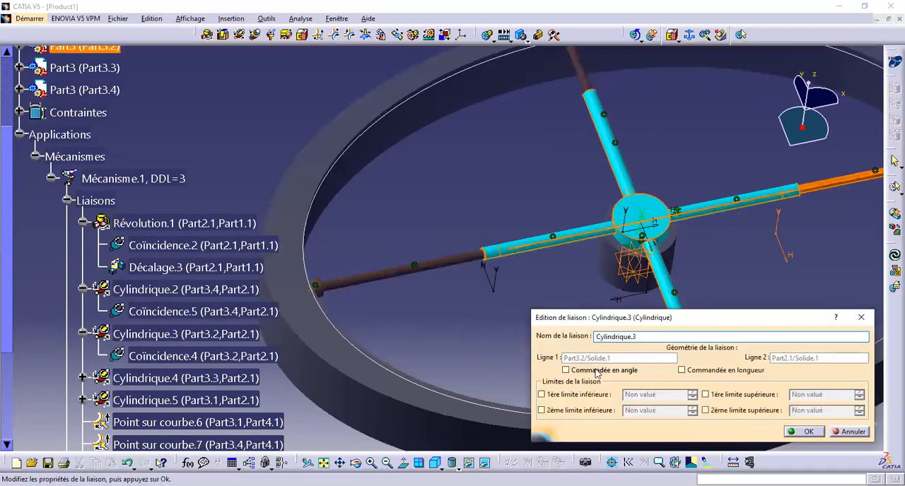
click(806, 432)
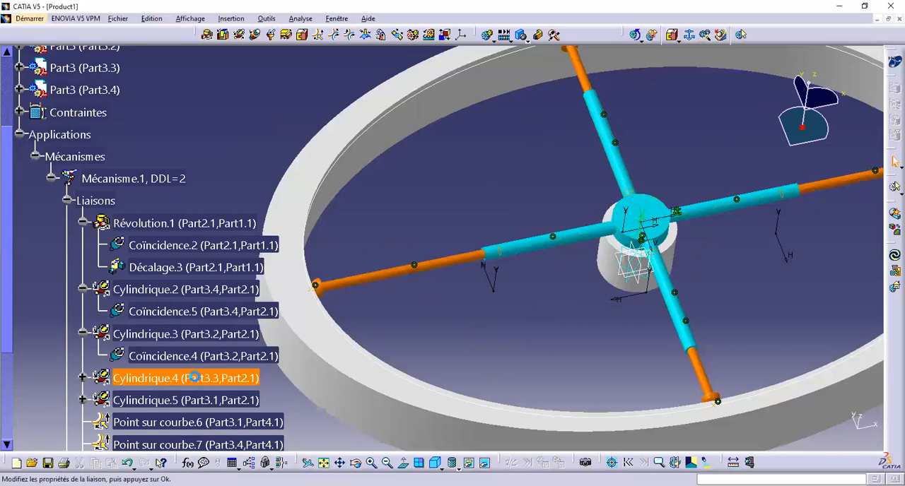
double_click(195, 377)
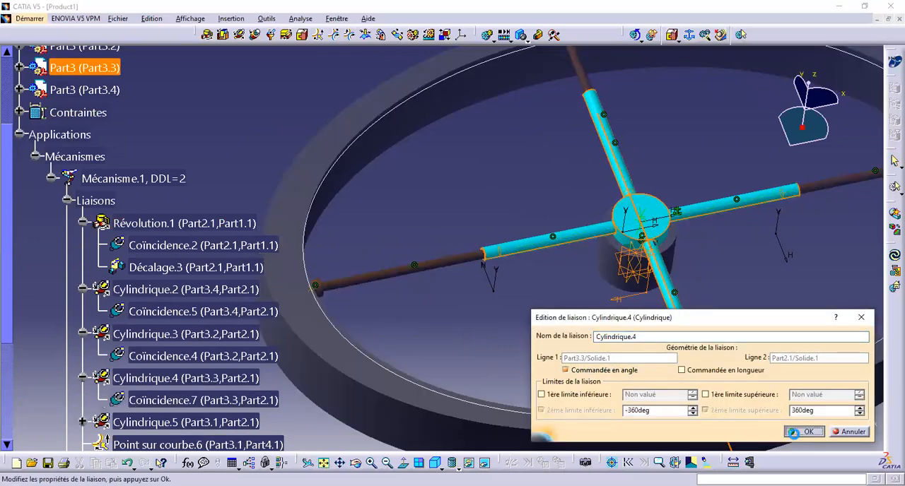
click(794, 433)
double_click(239, 422)
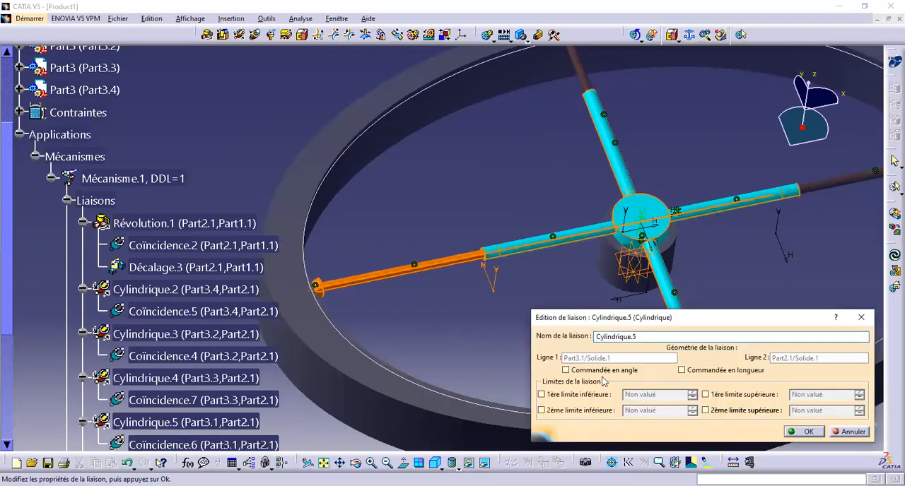
click(600, 370)
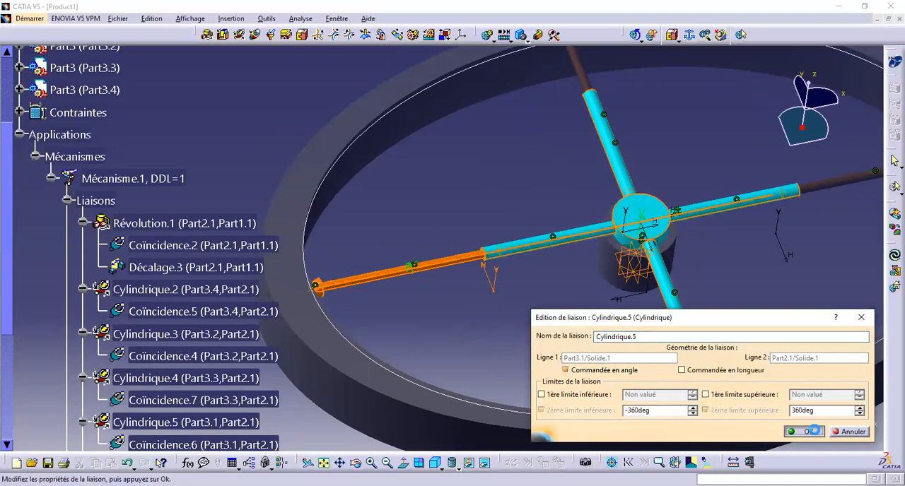
click(813, 431)
click(491, 273)
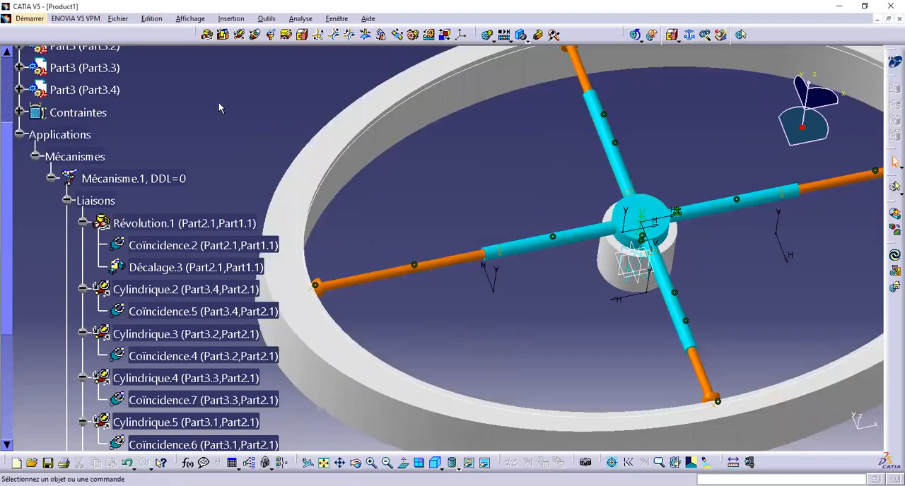
Step: Collapse the mechanisms branch in the tree and hide the assembly constraints
click(35, 157)
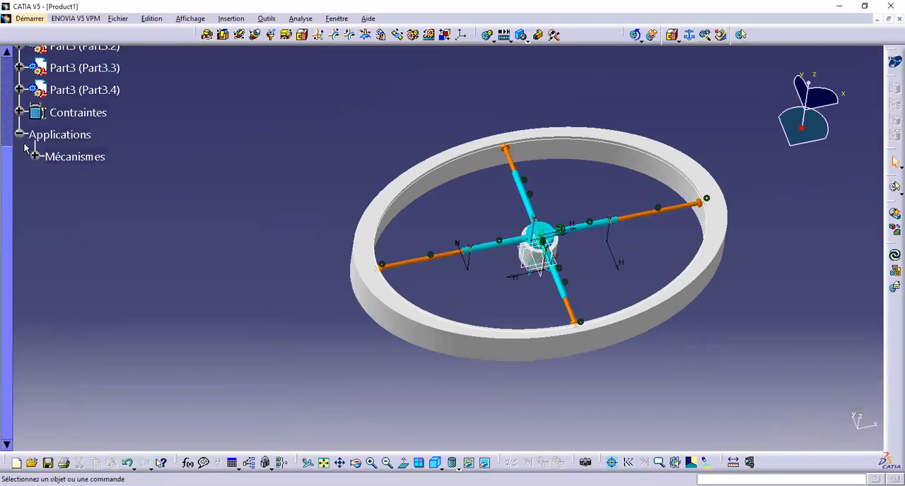
right_click(64, 113)
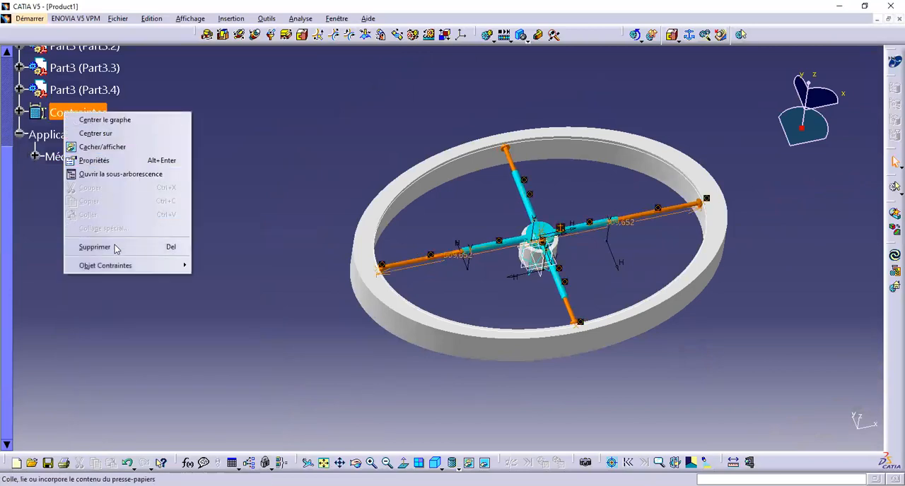
click(138, 148)
Step: Hide the sketch axes around the hub and the ellipse sketch along the ring's inner edge
middle_drag(492, 217, 328, 208)
ctrl+middle_drag(327, 281, 317, 163)
middle_drag(314, 243, 440, 302)
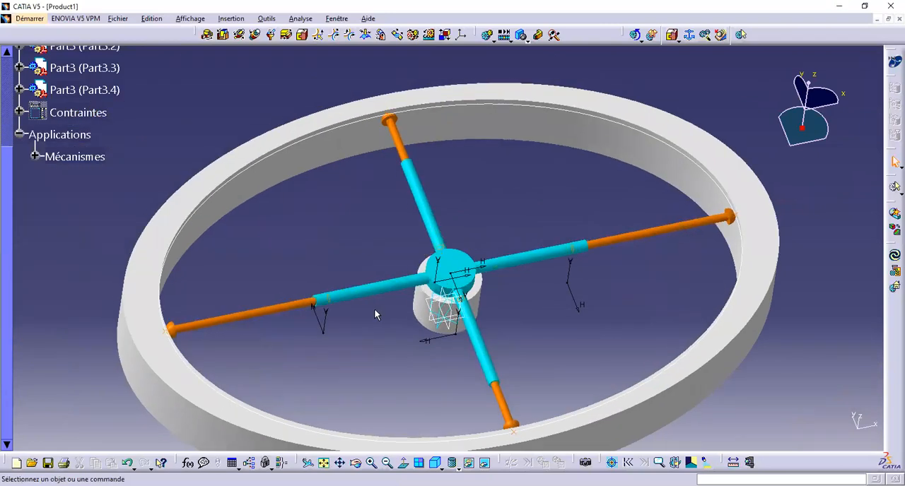
right_click(323, 330)
click(374, 200)
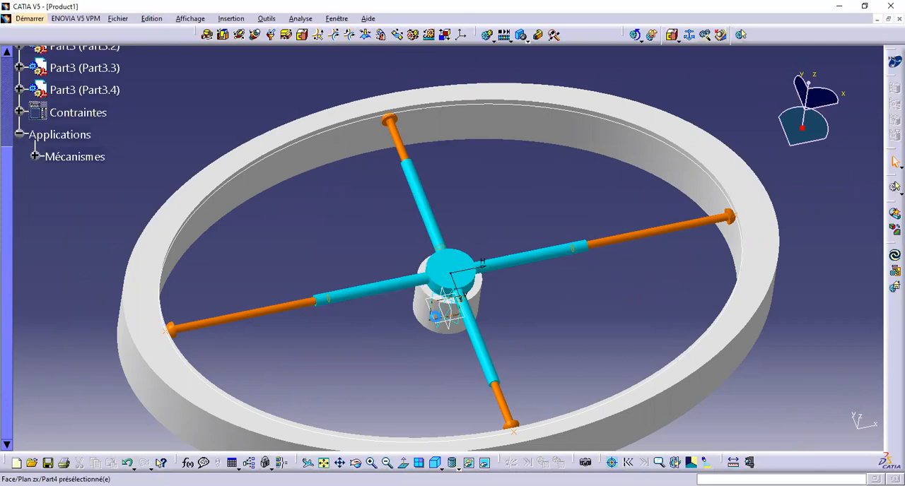
right_click(290, 146)
click(345, 182)
right_click(447, 325)
click(470, 347)
Step: Hide the base and hub bodies along with the remaining reference planes and axes at the centre
right_click(441, 340)
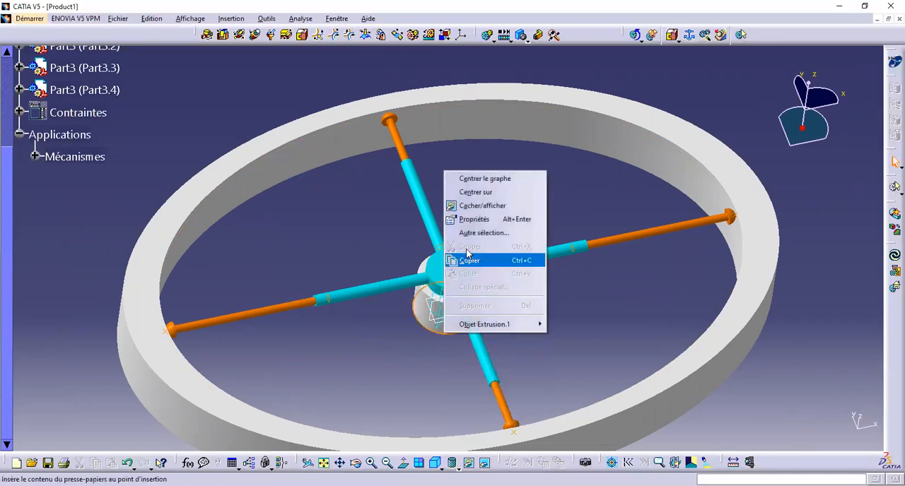
click(470, 205)
middle_drag(476, 369, 455, 268)
right_click(448, 290)
click(471, 324)
mouse_move(470, 327)
middle_down()
mouse_move(469, 309)
mouse_move(493, 366)
mouse_move(440, 216)
mouse_move(444, 377)
mouse_move(546, 394)
mouse_move(429, 214)
mouse_move(473, 307)
mouse_move(483, 248)
mouse_move(527, 332)
mouse_move(487, 277)
mouse_move(271, 295)
mouse_move(254, 339)
mouse_move(302, 342)
mouse_move(498, 254)
mouse_move(495, 285)
mouse_move(488, 276)
middle_up()
drag(437, 208, 495, 269)
right_click(488, 257)
click(509, 285)
middle_drag(488, 301, 330, 118)
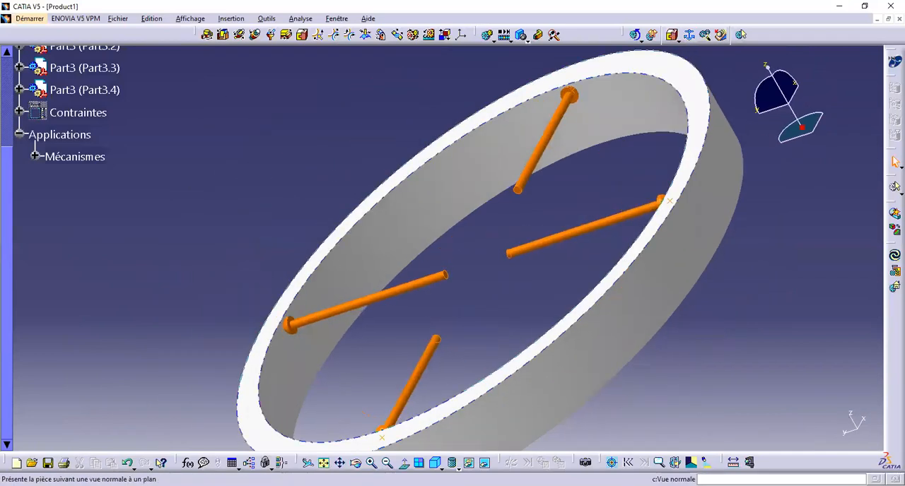
Step: Switch to the hidden space, restore the hub and base bodies, and return to the visible space
click(485, 463)
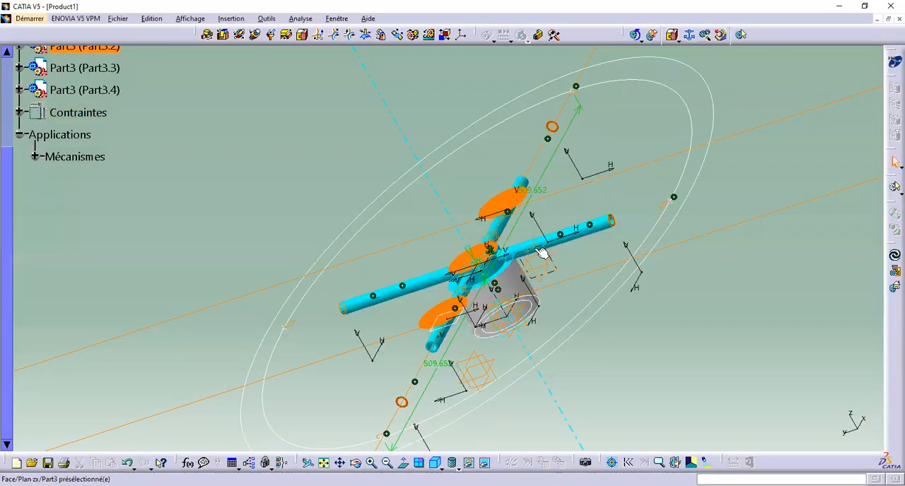
right_click(613, 232)
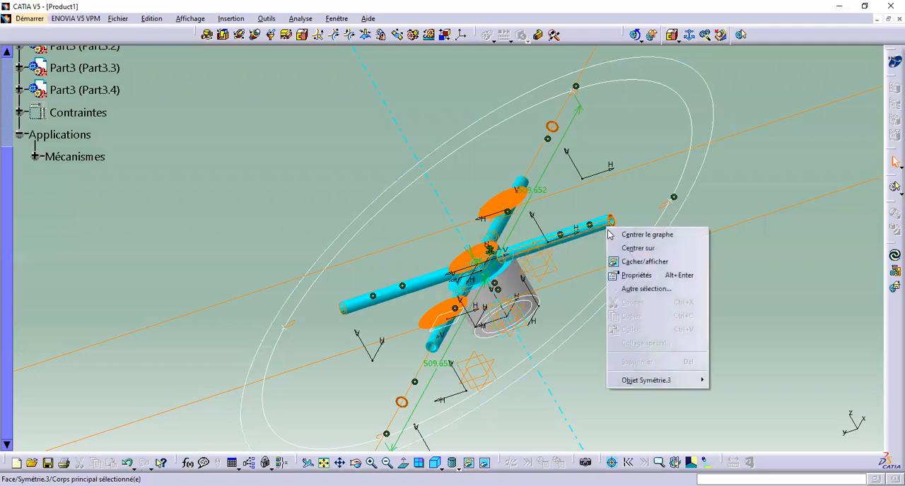
click(640, 259)
right_click(524, 284)
click(544, 312)
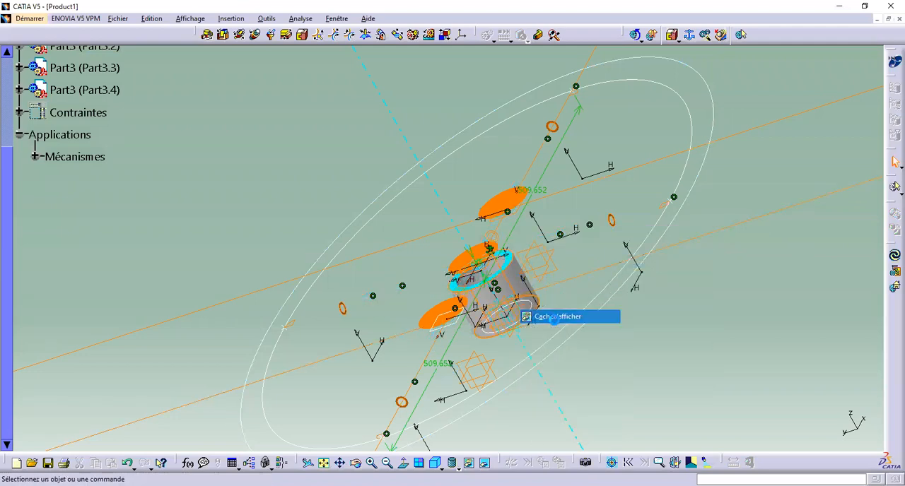
click(486, 463)
middle_drag(467, 276, 354, 382)
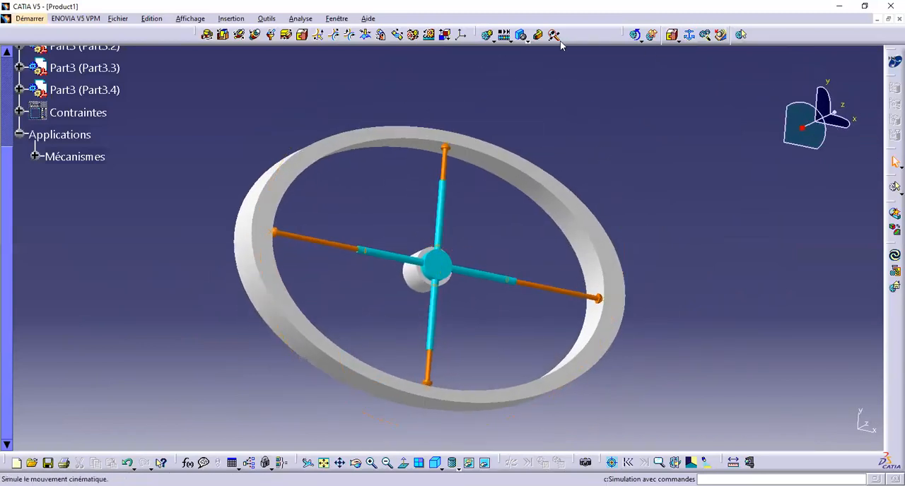
Step: Create a simulation of Mécanisme.1 and insert a position with Commande.1 driven to 360
click(487, 34)
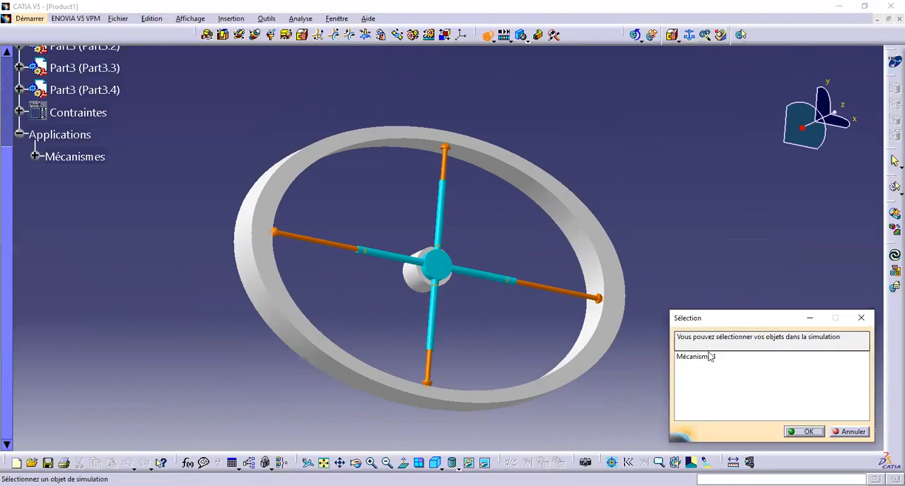
click(707, 356)
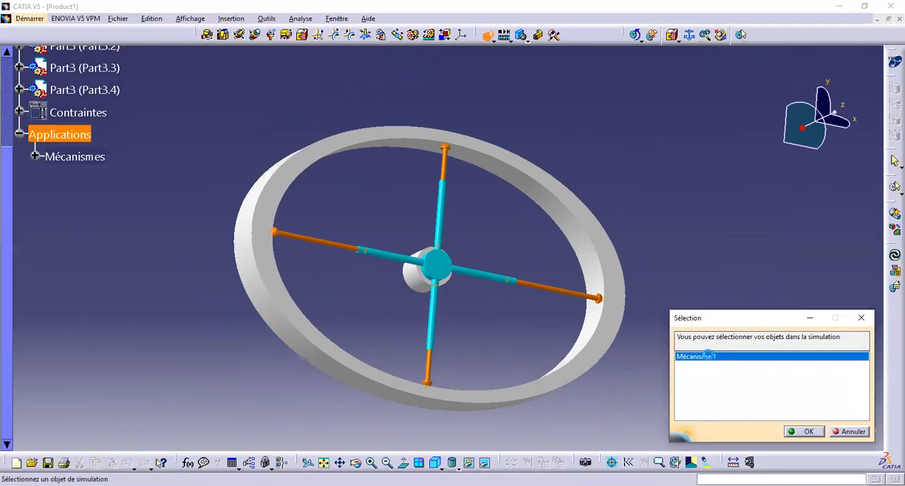
drag(774, 129, 811, 154)
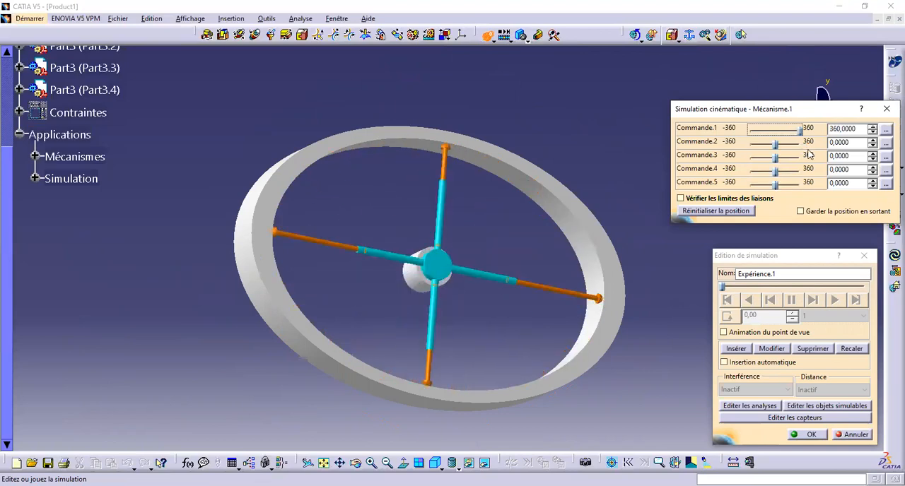
click(735, 350)
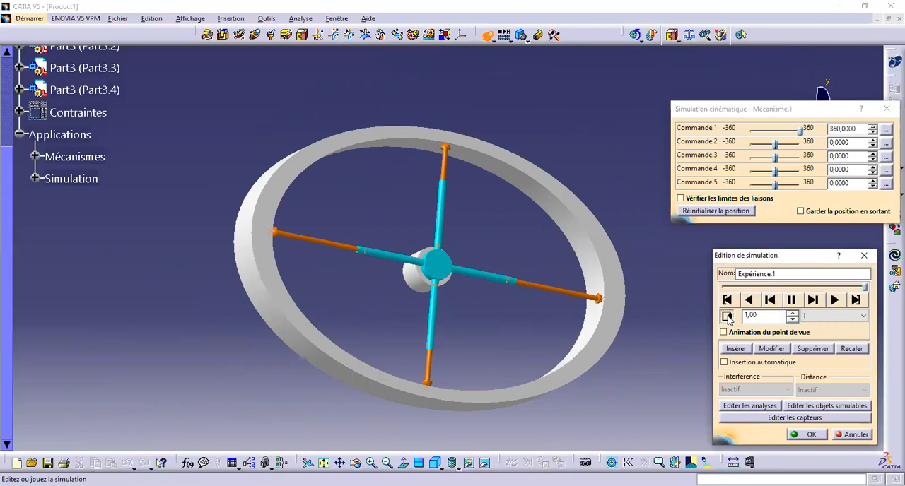
Step: Set the simulation's interpolation step to 0.01 and play the hub's rotation inside the ring
click(848, 320)
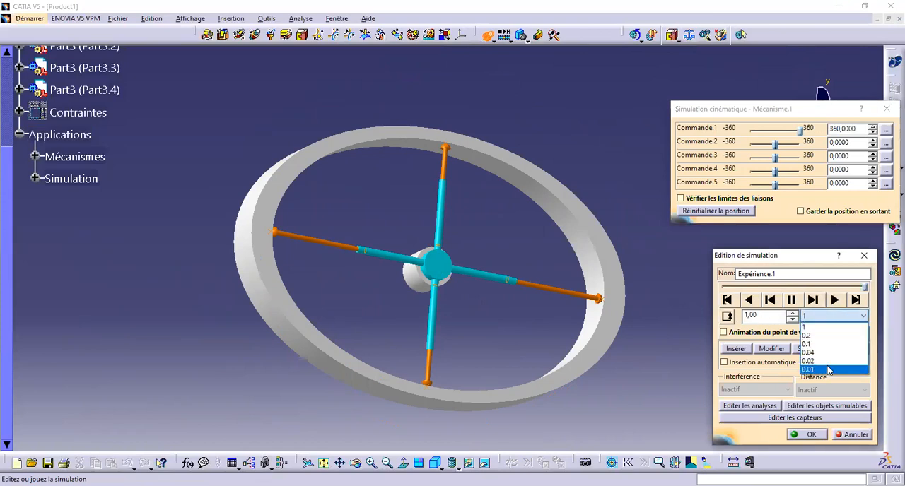
click(829, 369)
click(835, 301)
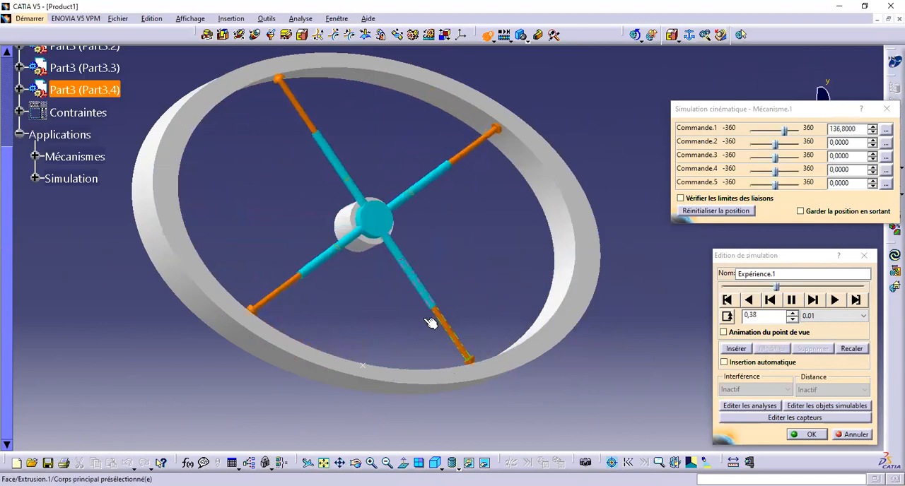
middle_drag(451, 287, 492, 321)
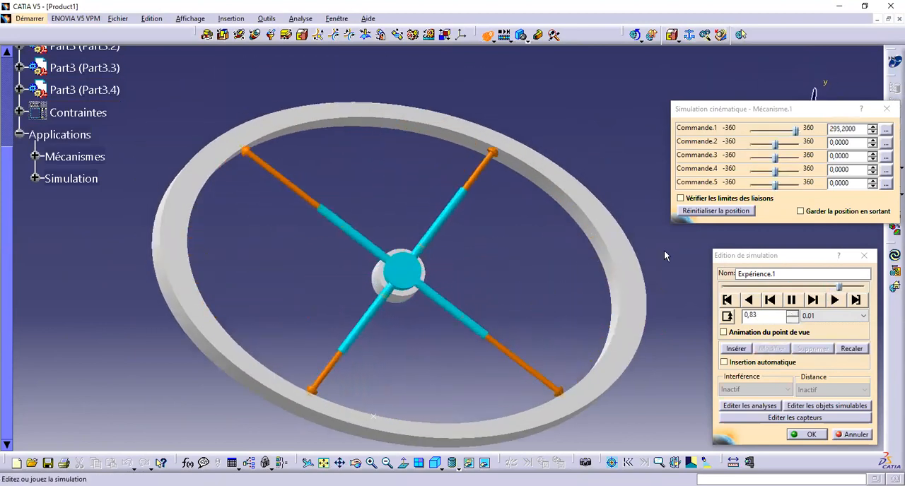